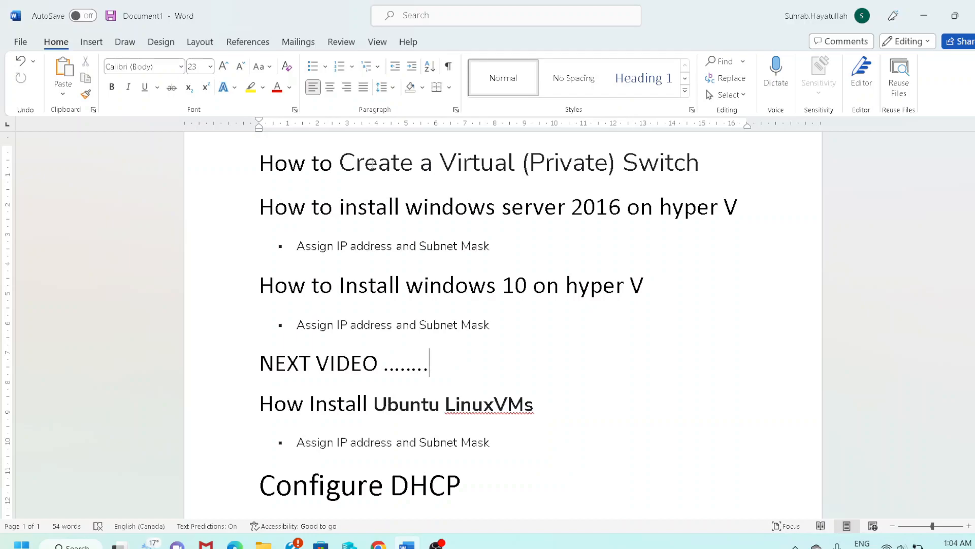
# Minimize the Word document with the Hyper-V lesson outline.
pyautogui.click(925, 16)
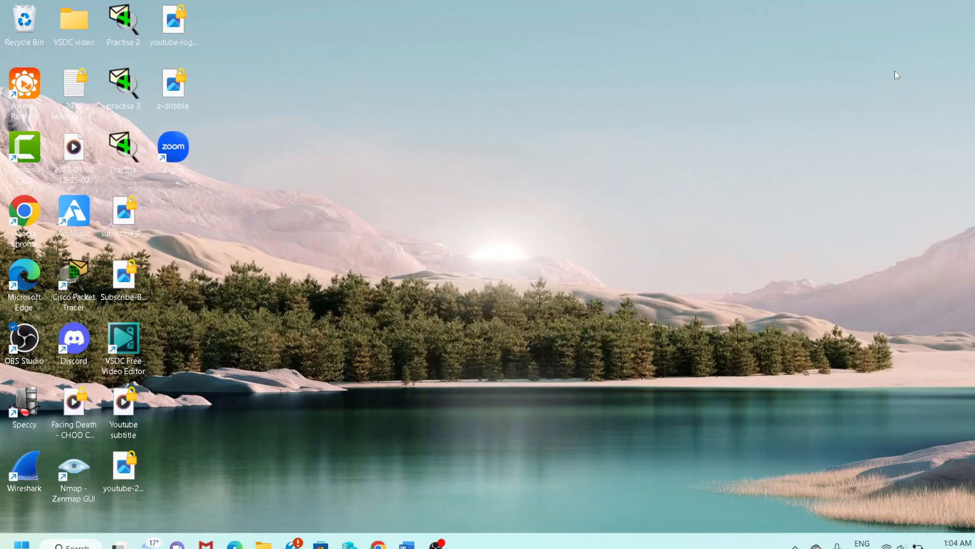
# Launch Hyper-V Manager from its taskbar icon.
pyautogui.click(350, 544)
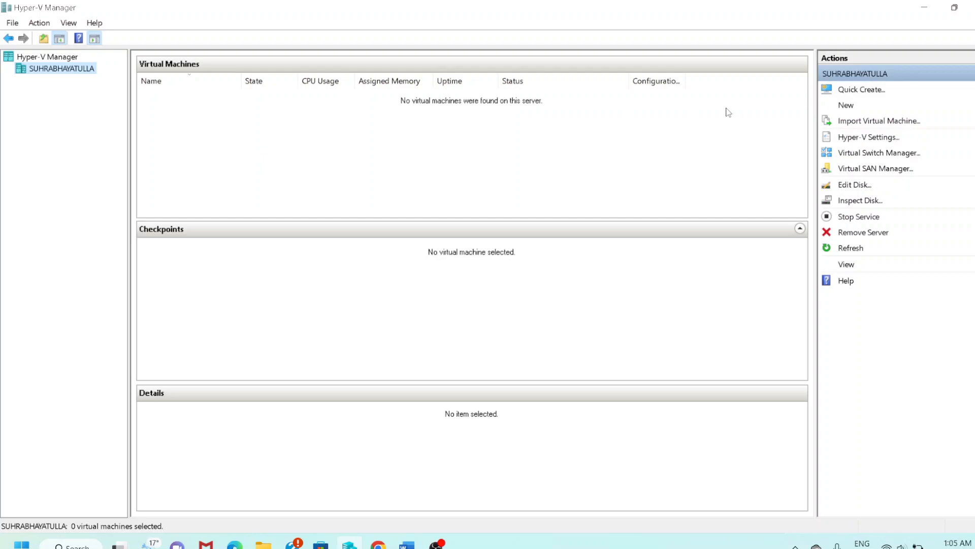
# Open Virtual Switch Manager and review the existing NADO and Network Lab switches.
pyautogui.click(857, 159)
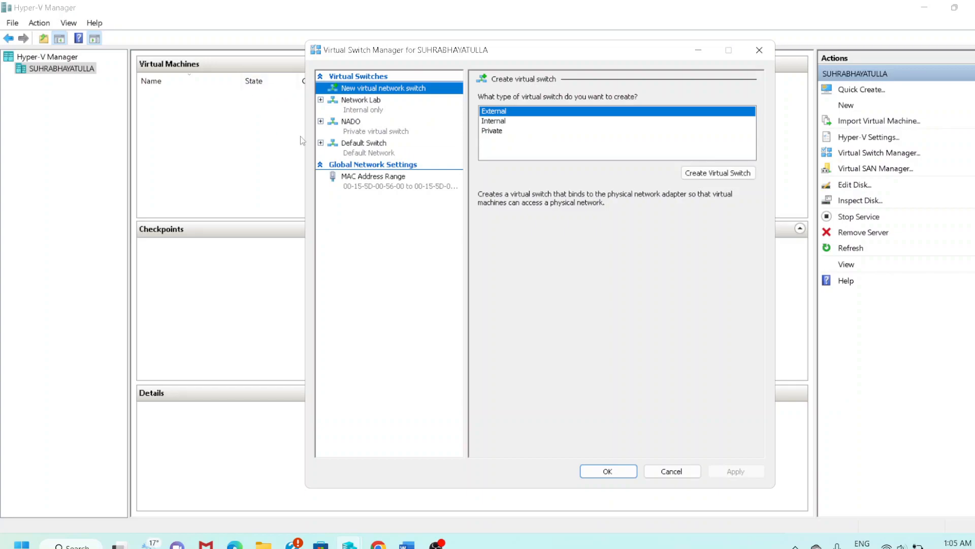
pyautogui.click(374, 125)
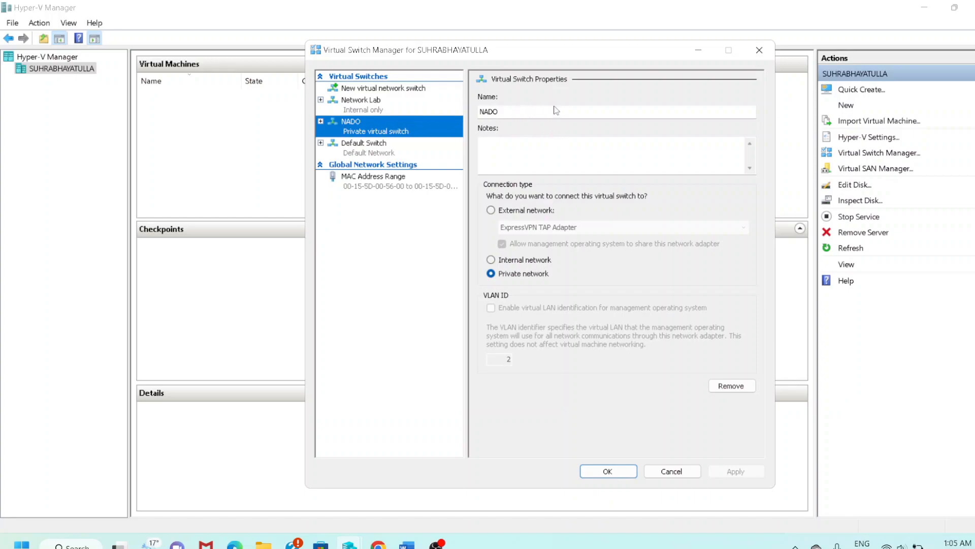
pyautogui.click(346, 104)
# Add a Private virtual switch renamed IT and apply the change.
pyautogui.click(345, 90)
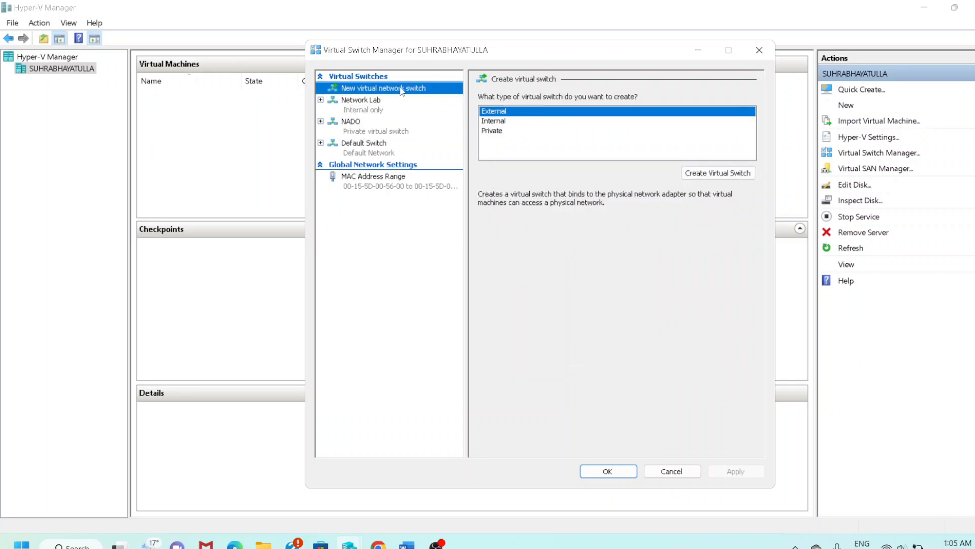
pyautogui.click(517, 131)
pyautogui.click(722, 175)
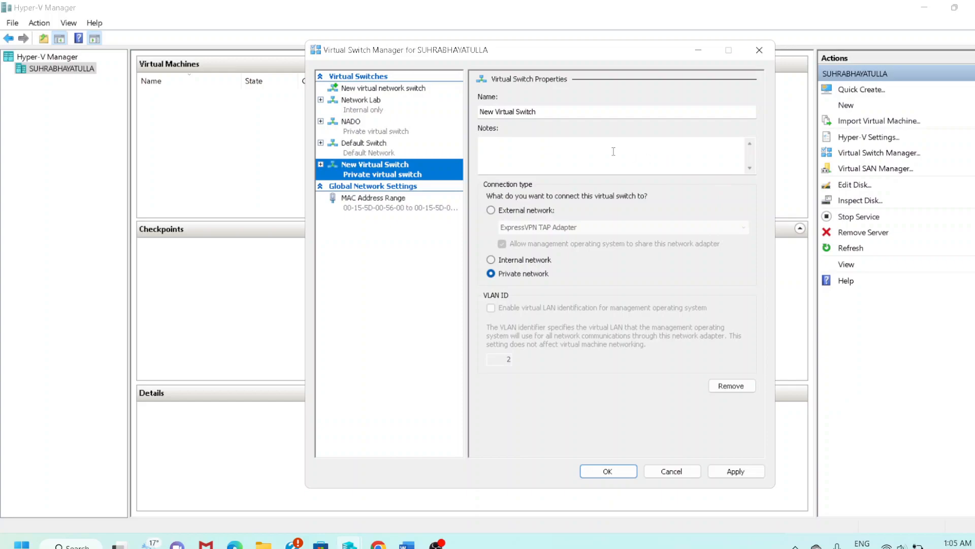
pyautogui.moveTo(556, 113); pyautogui.dragTo(465, 109)
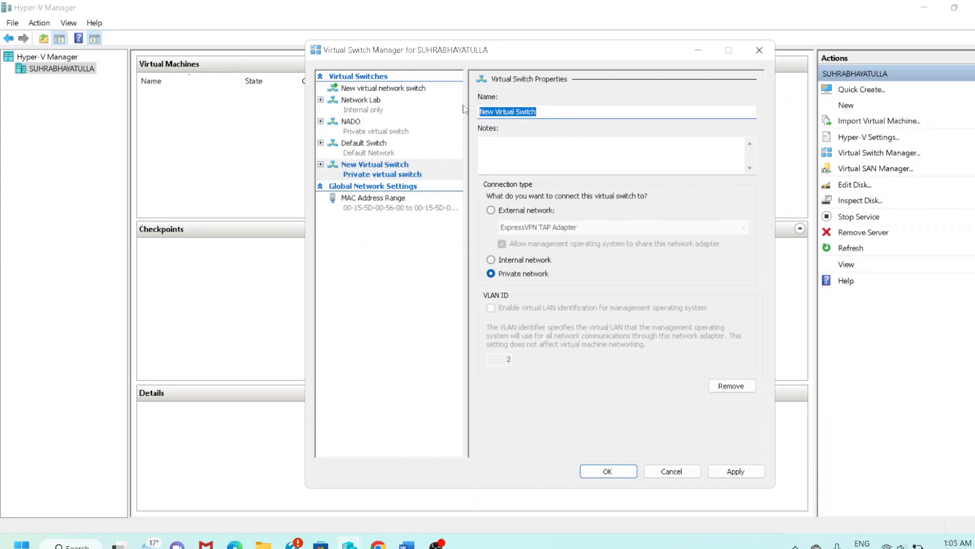
pyautogui.write('IT know')
pyautogui.press('BackSpace')
pyautogui.press('BackSpace')
pyautogui.press('BackSpace')
pyautogui.press('BackSpace')
pyautogui.press('BackSpace')
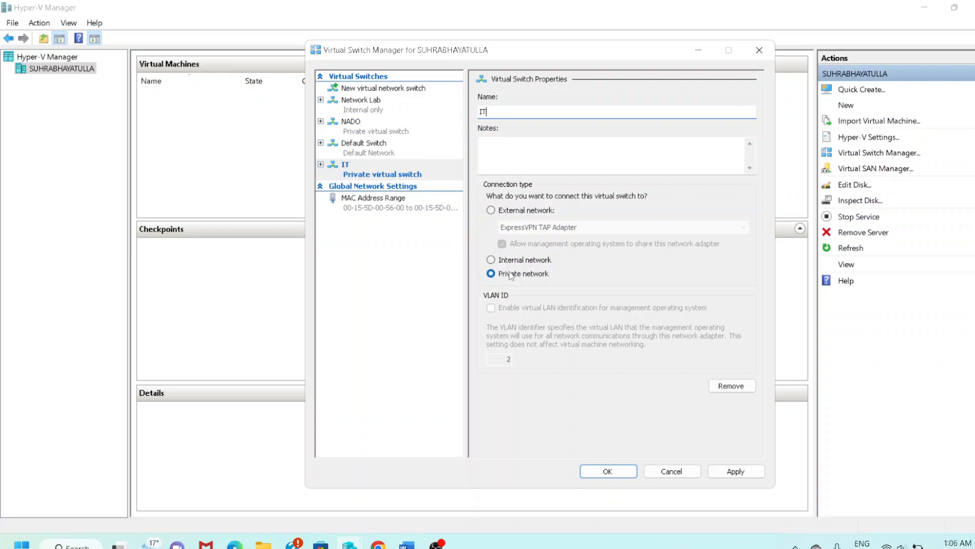
pyautogui.click(723, 473)
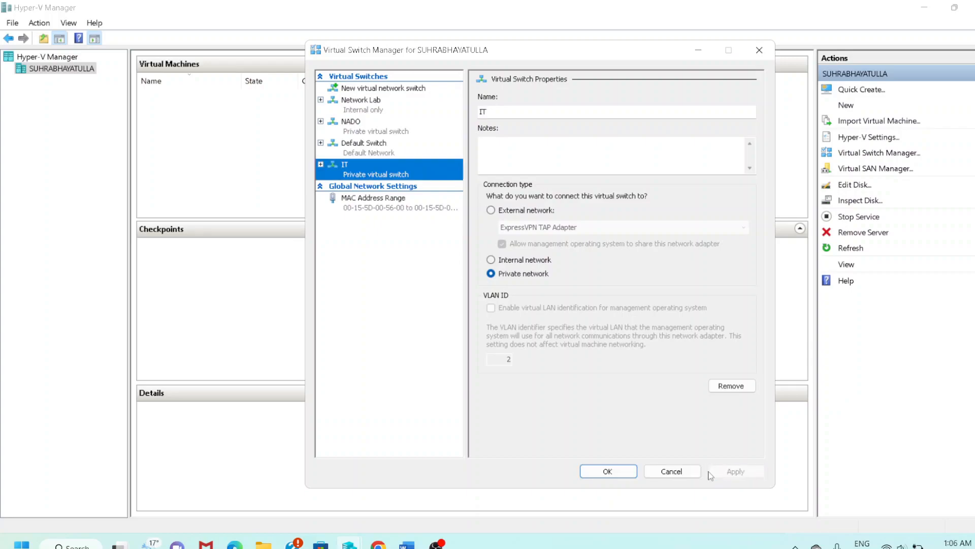
pyautogui.click(627, 472)
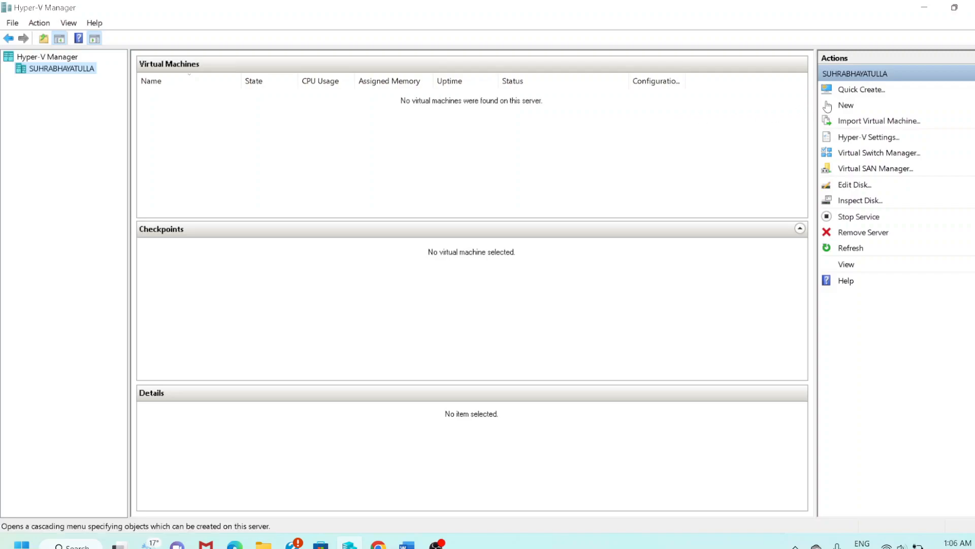
# Start the New Virtual Machine wizard and name the machine PC1-Windows 10.
pyautogui.moveTo(846, 111)
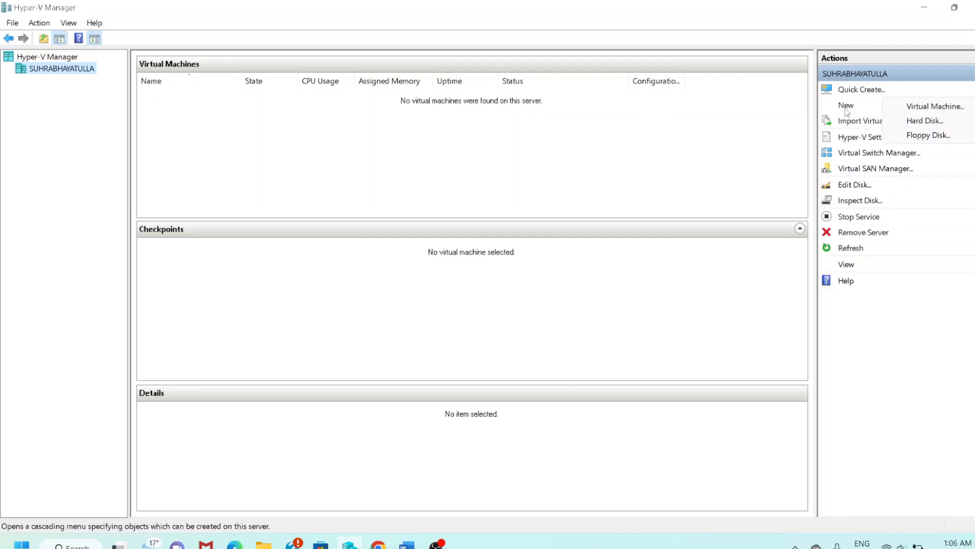
pyautogui.click(922, 106)
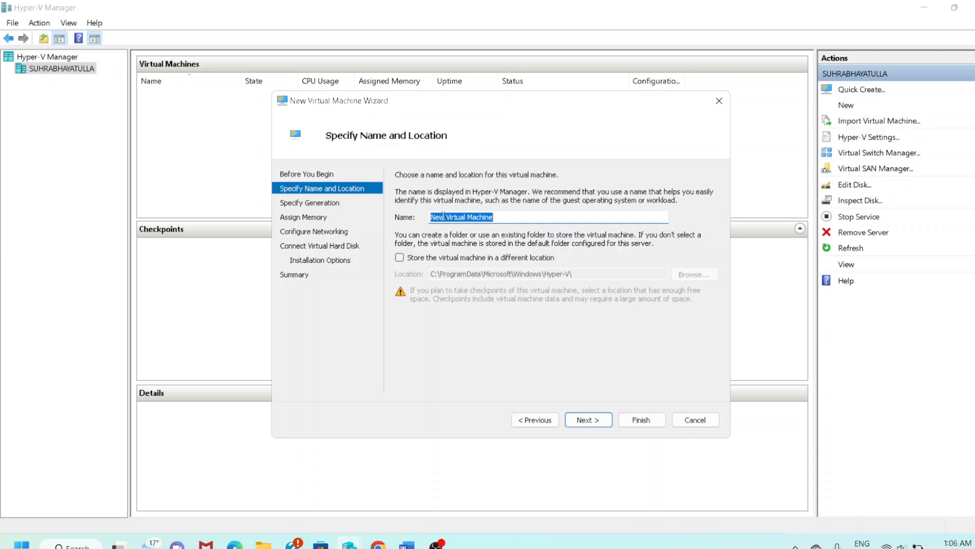
pyautogui.write('wi')
pyautogui.press('BackSpace')
pyautogui.press('BackSpace')
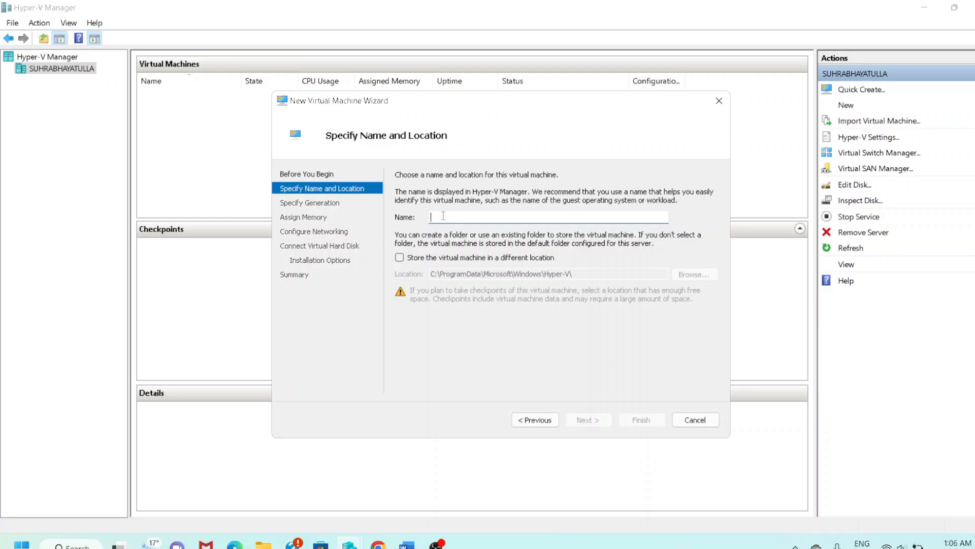
pyautogui.write('PC1')
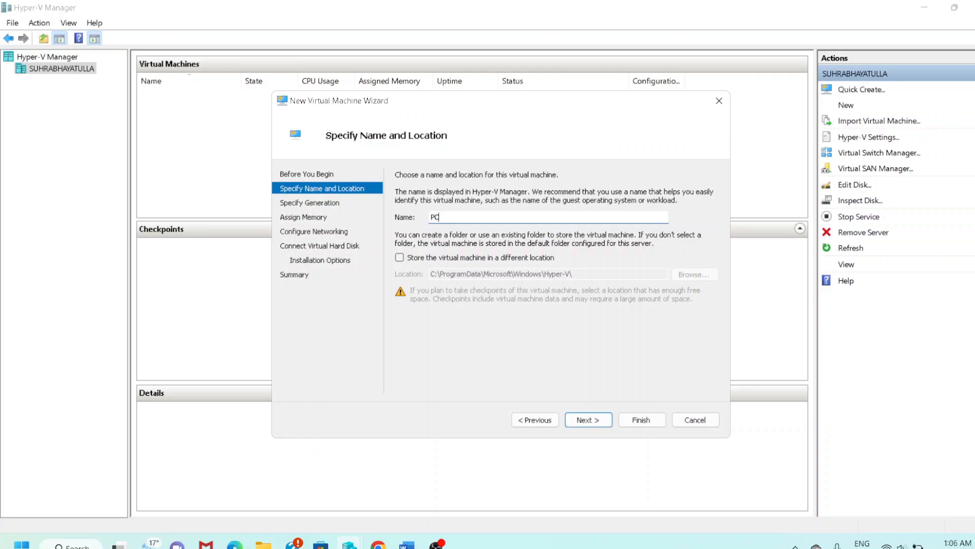
pyautogui.write('-Windows 10')
pyautogui.click(592, 421)
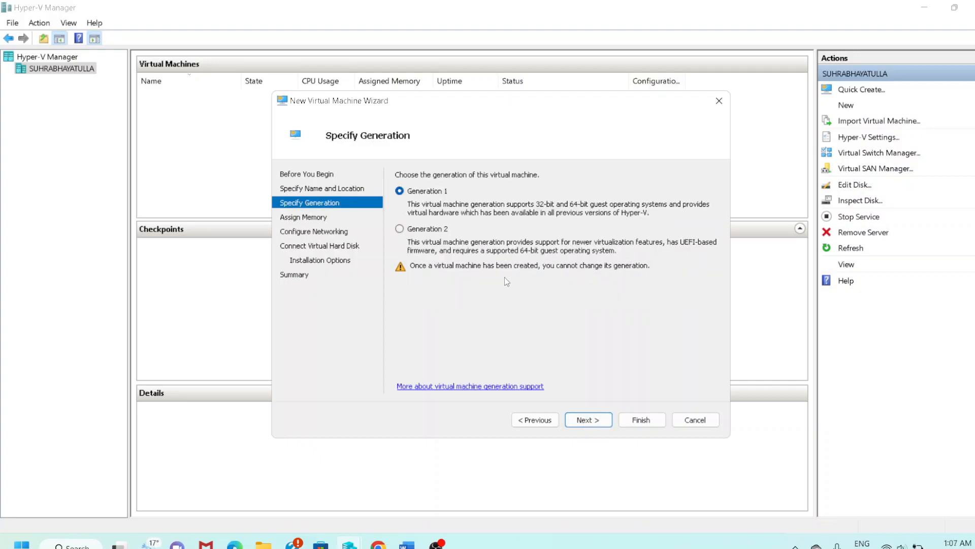
# Keep Generation 1 and the 1024 MB startup memory, continuing to networking.
pyautogui.click(601, 421)
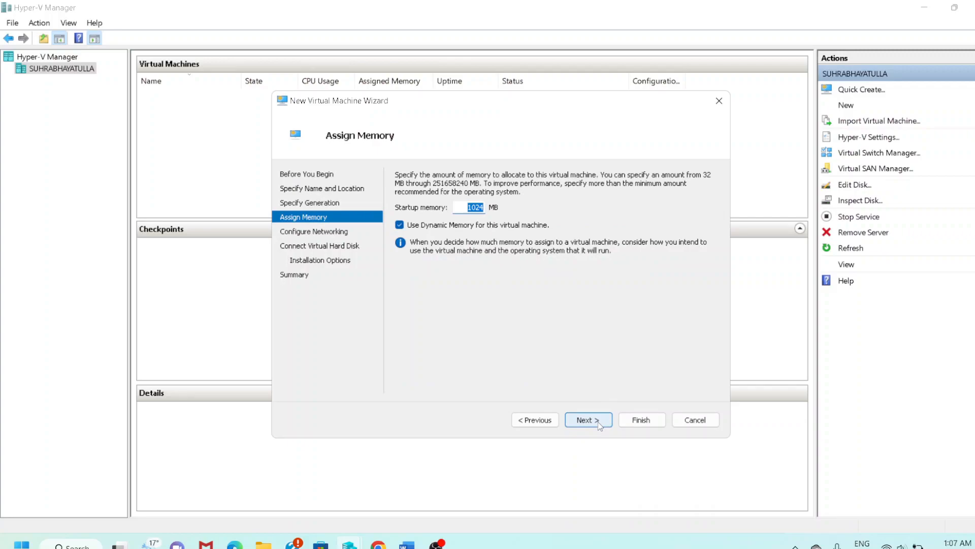
pyautogui.click(464, 208)
pyautogui.moveTo(464, 207); pyautogui.dragTo(484, 207)
pyautogui.click(586, 420)
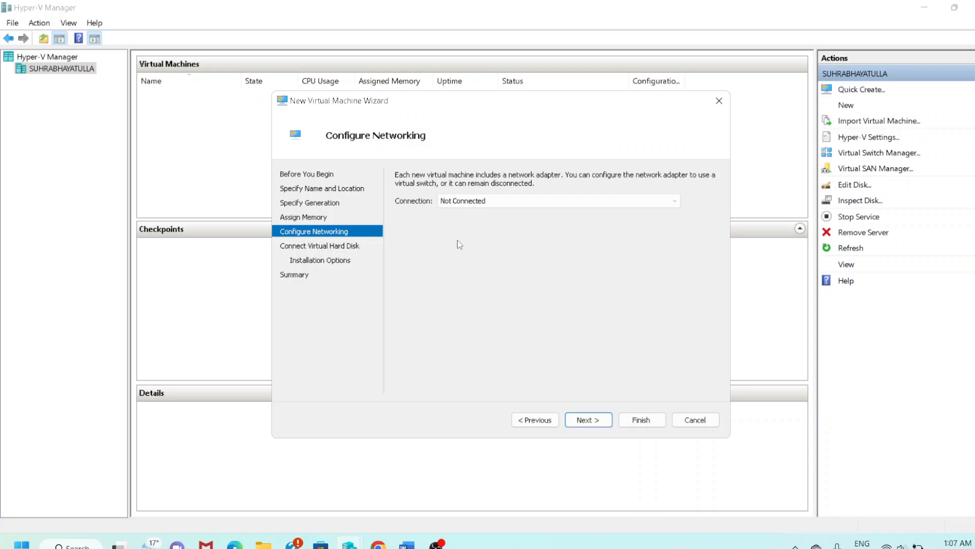
# Set the VM's network connection to the IT switch.
pyautogui.click(460, 201)
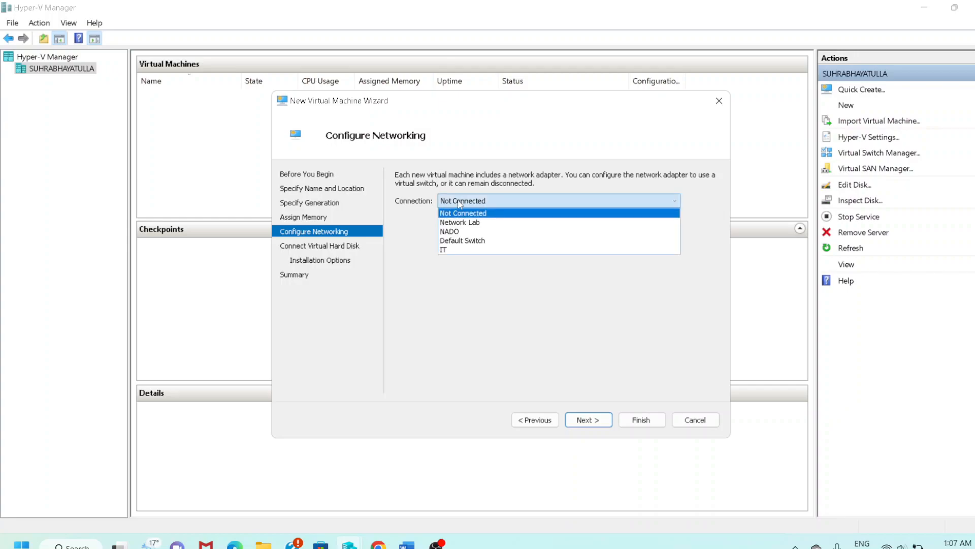
pyautogui.click(459, 250)
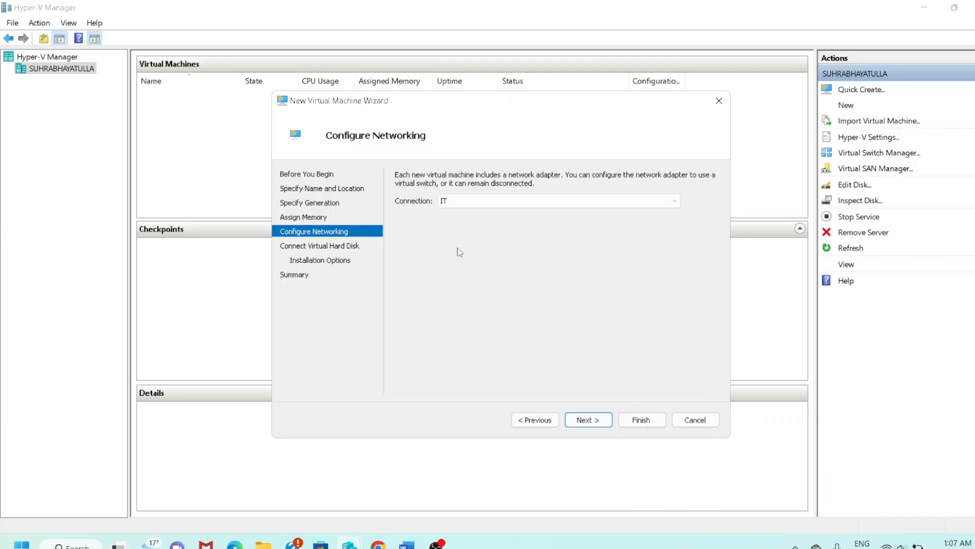
pyautogui.click(588, 420)
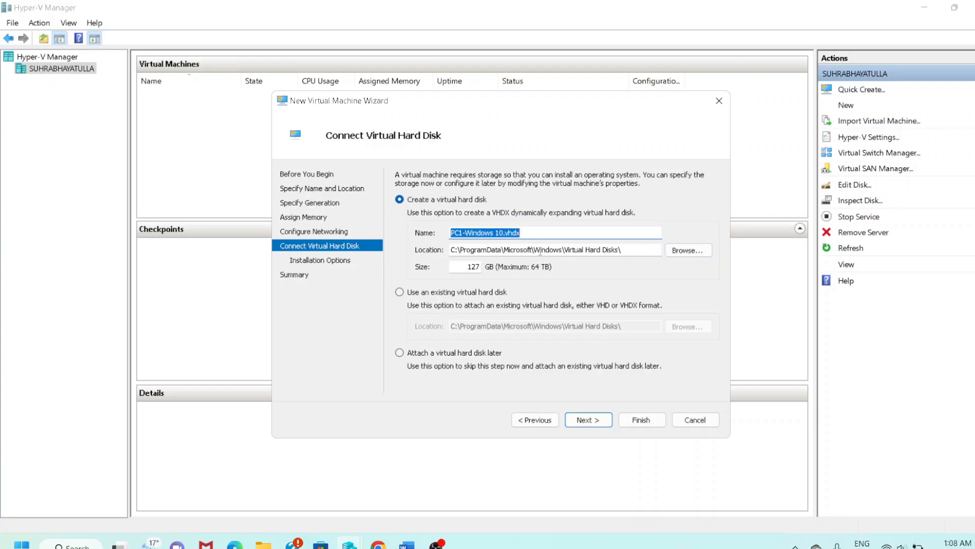
# Change the virtual hard disk size from 127 GB to 20 GB.
pyautogui.click(466, 268)
pyautogui.moveTo(466, 267); pyautogui.dragTo(485, 270)
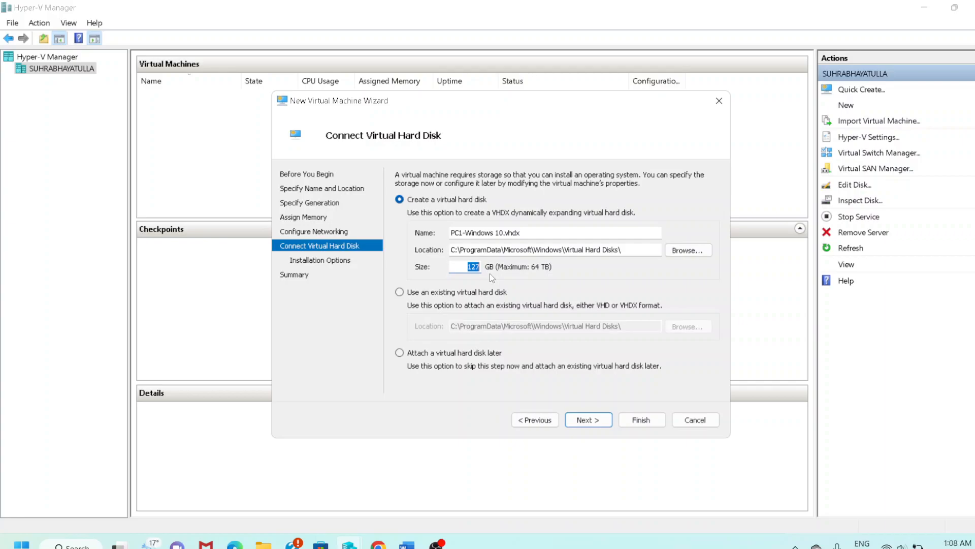
pyautogui.write('20')
pyautogui.click(602, 418)
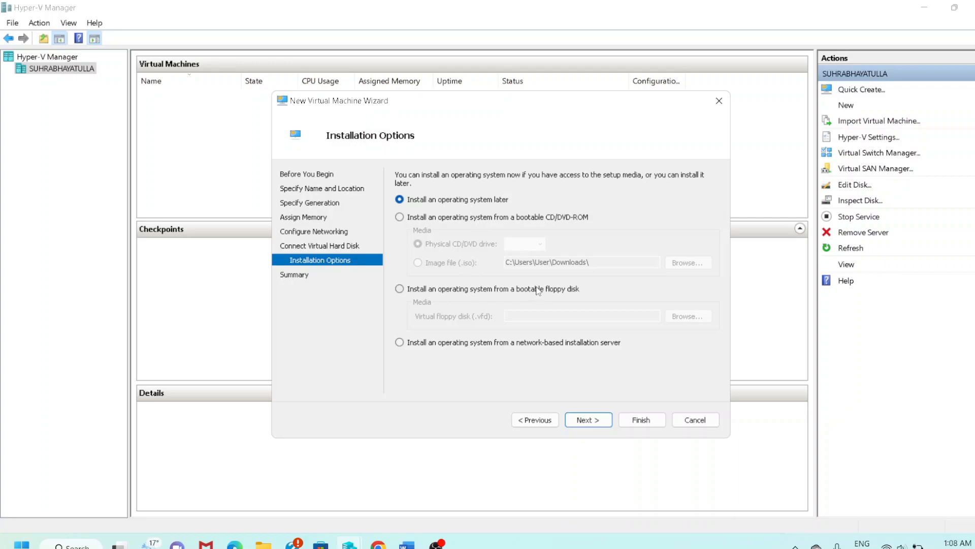
# Choose to install the OS from a bootable ISO image file and browse for it.
pyautogui.click(421, 219)
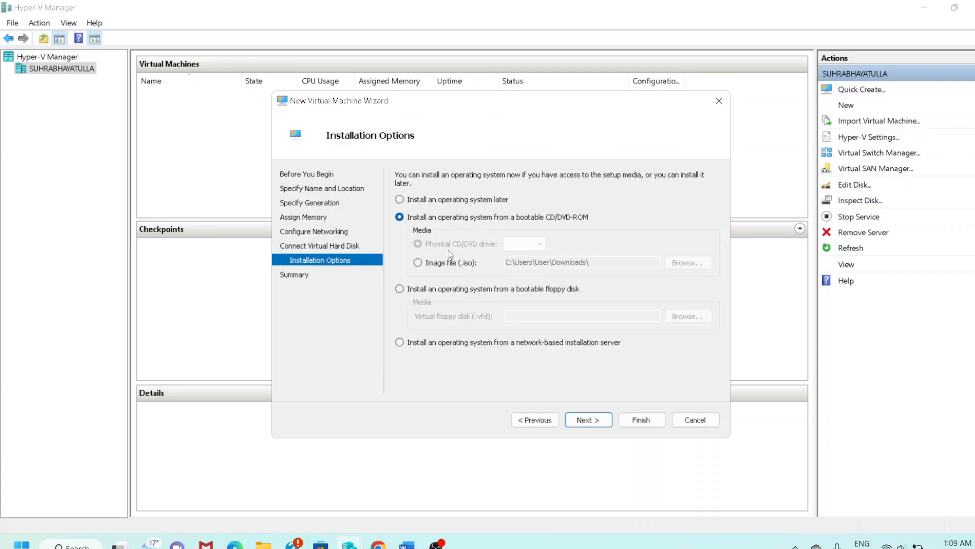
pyautogui.click(441, 264)
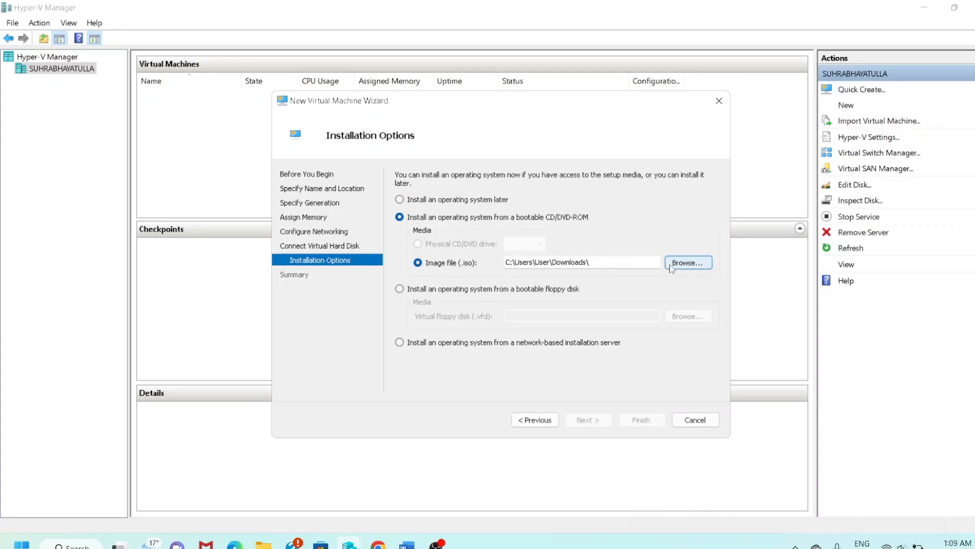
pyautogui.click(675, 263)
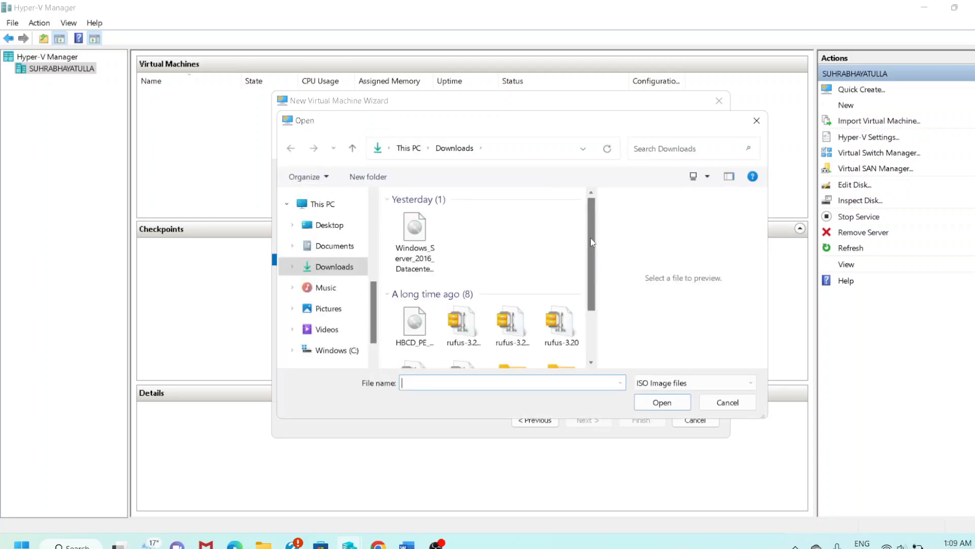
pyautogui.moveTo(592, 243); pyautogui.dragTo(594, 305)
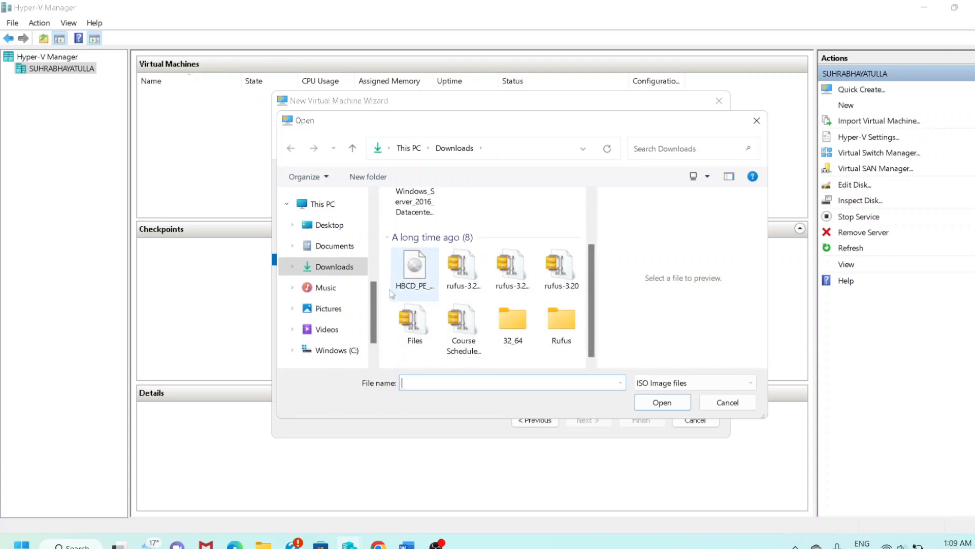
pyautogui.scroll(-2, 333, 327)
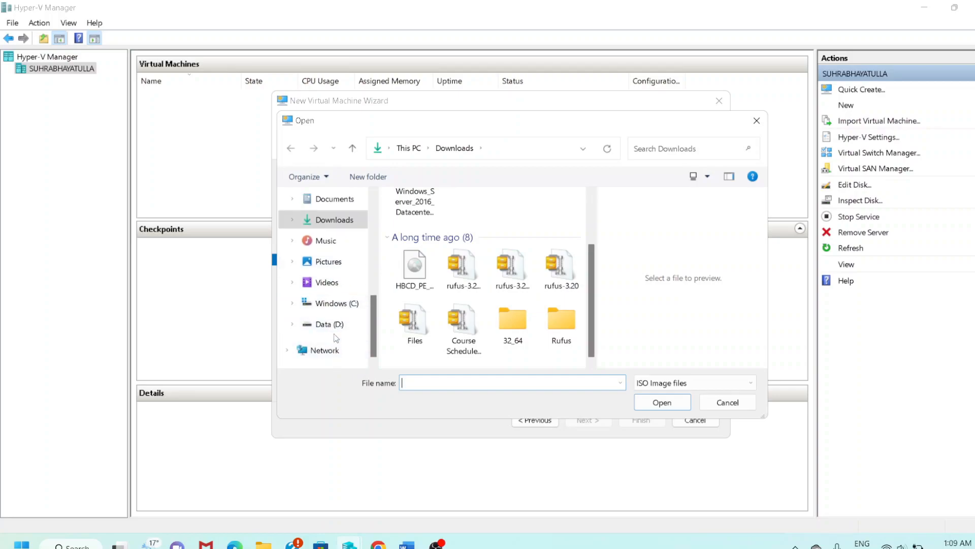
pyautogui.scroll(1, 335, 327)
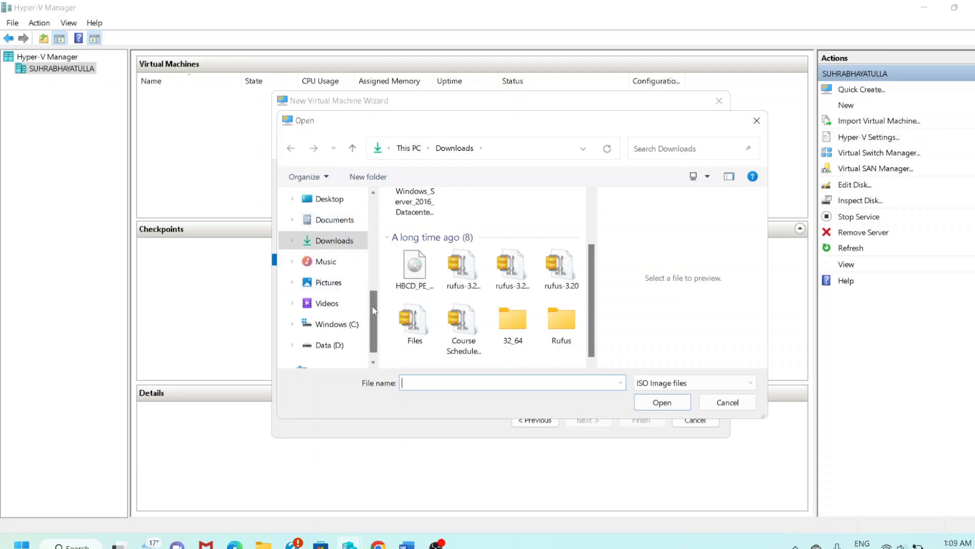
pyautogui.scroll(1, 373, 310)
# Pick Windows 10 Pro.iso from Data (D:) > IOS Download Pro and finish the wizard.
pyautogui.click(338, 208)
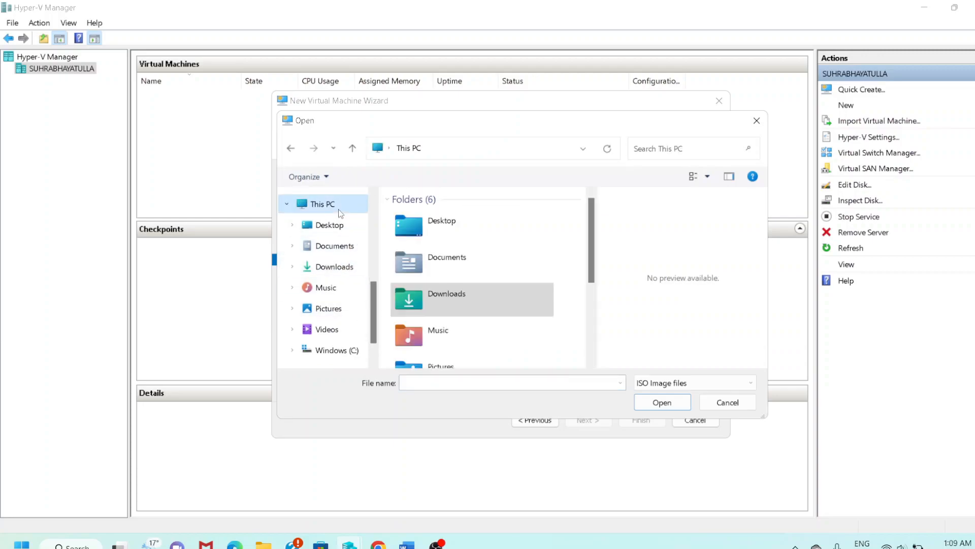
pyautogui.moveTo(595, 232); pyautogui.dragTo(590, 302)
pyautogui.click(445, 352)
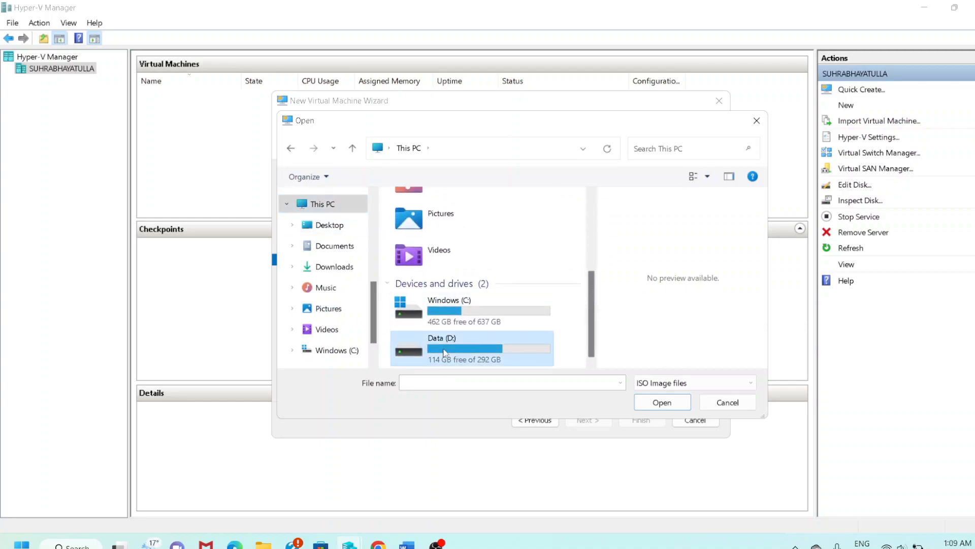
pyautogui.doubleClick(445, 352)
pyautogui.doubleClick(459, 317)
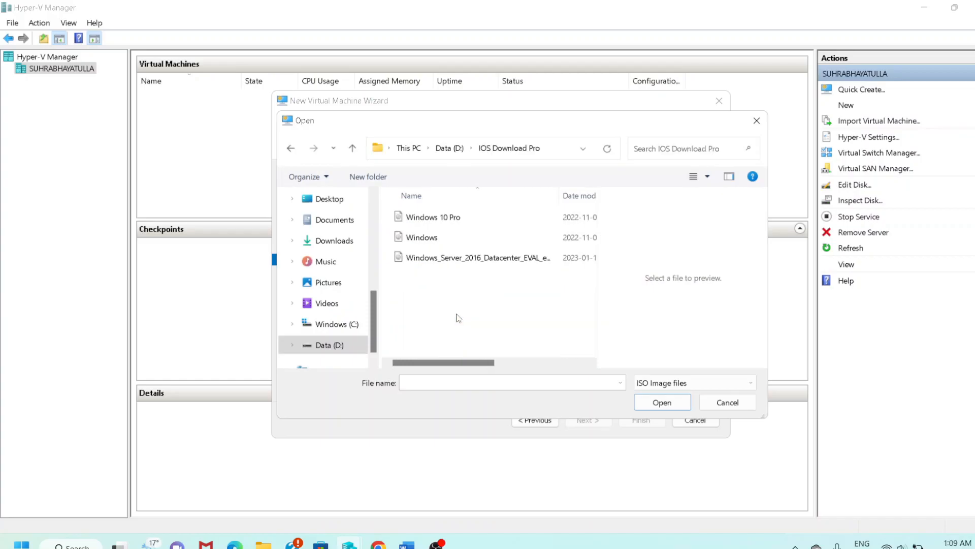
pyautogui.click(427, 218)
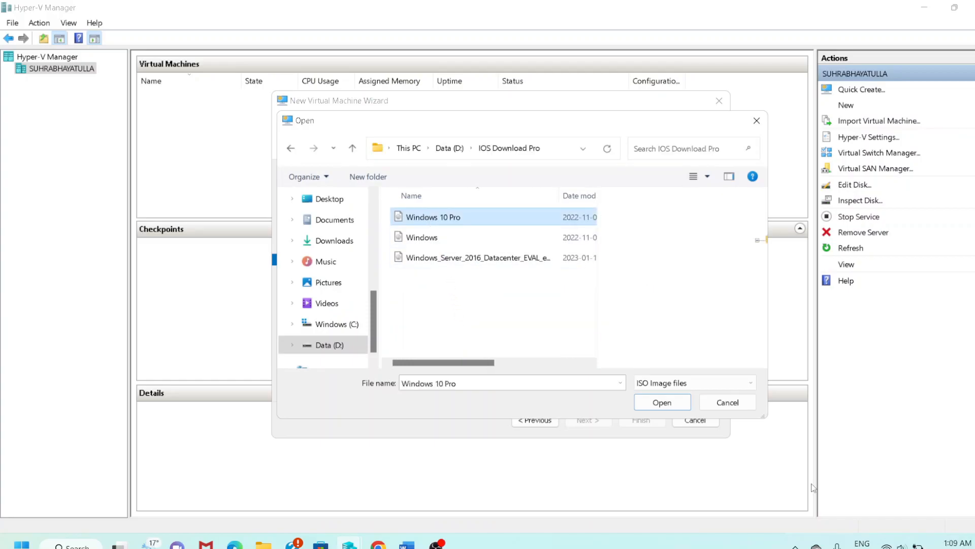
pyautogui.click(673, 407)
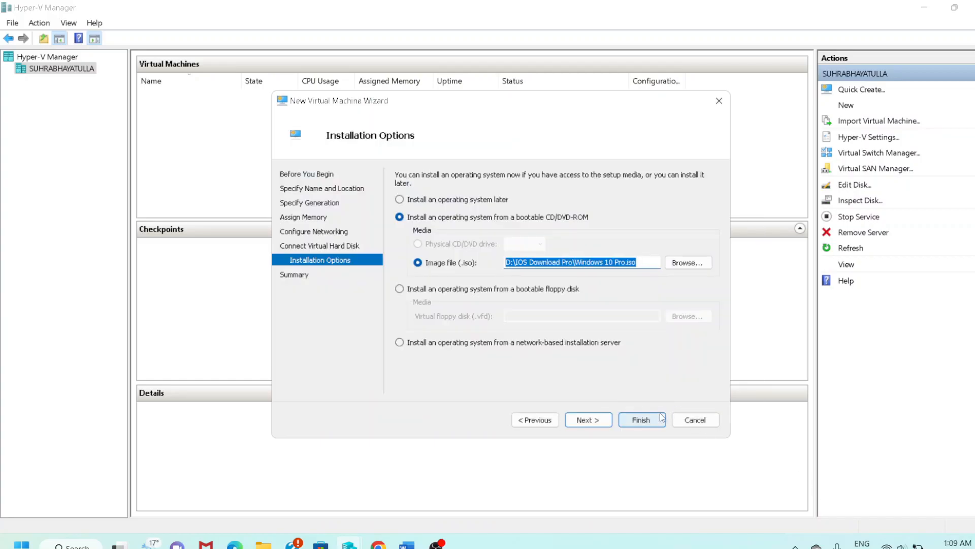
pyautogui.click(584, 420)
pyautogui.click(630, 425)
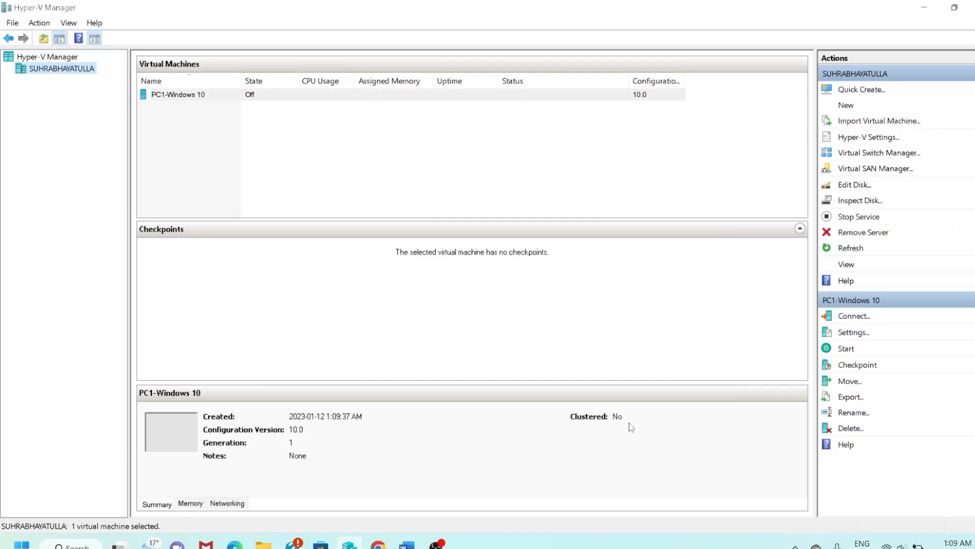
# Connect to PC1-Windows 10 and start it so Windows Setup boots.
pyautogui.rightClick(180, 97)
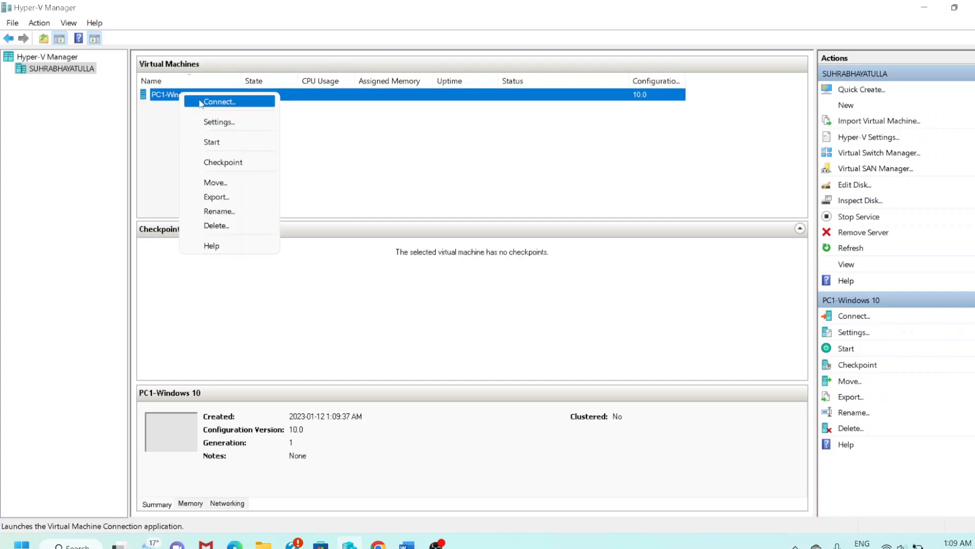
pyautogui.click(202, 102)
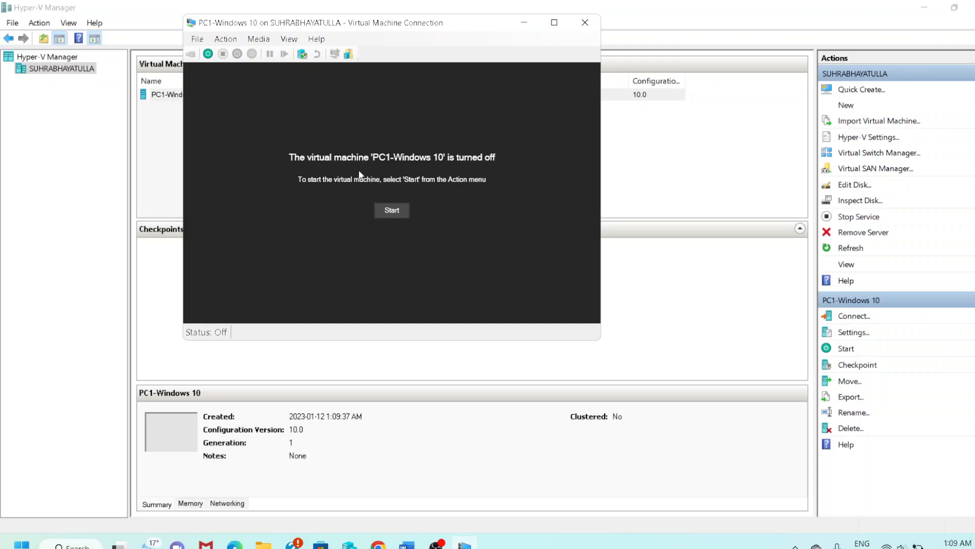
pyautogui.click(380, 212)
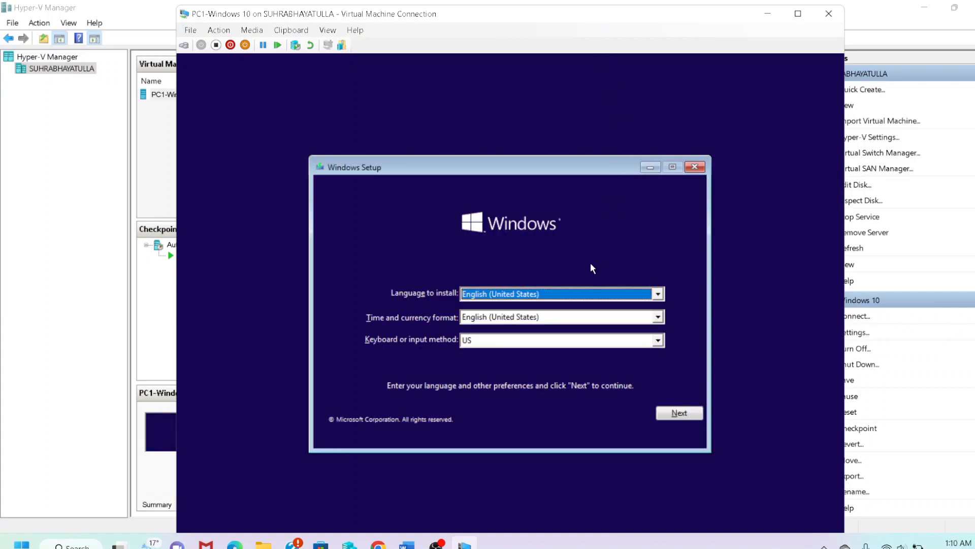
# Keep the default language settings, begin installation and submit the product key.
pyautogui.click(678, 412)
pyautogui.click(506, 313)
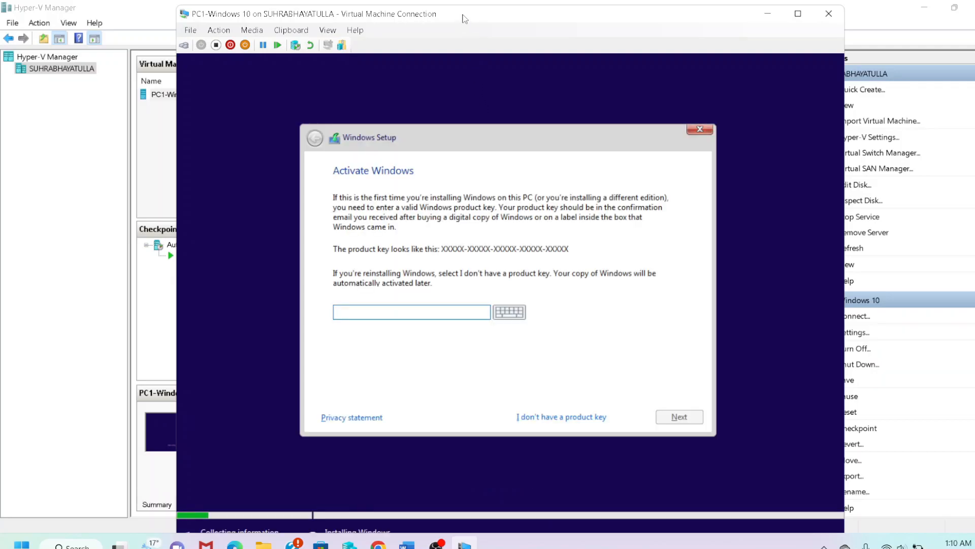
pyautogui.click(380, 311)
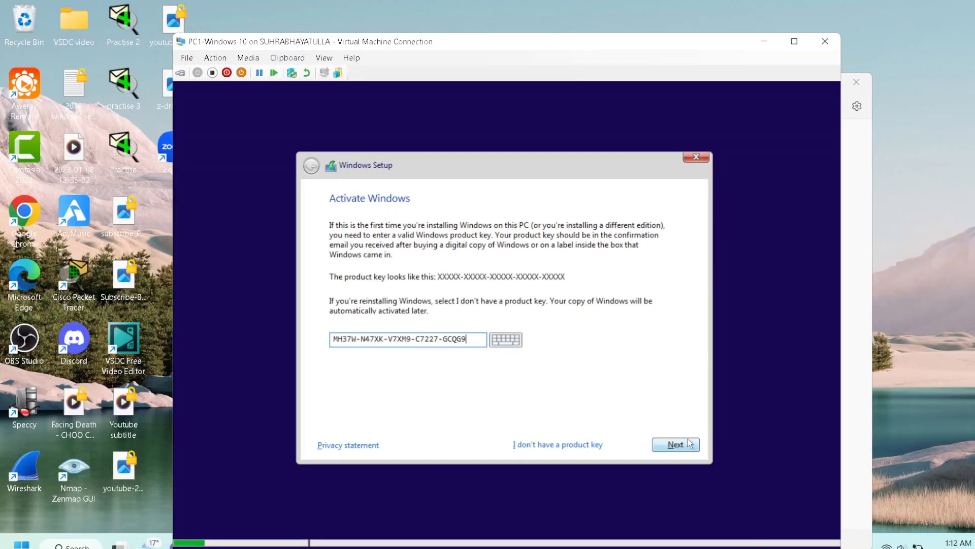
pyautogui.click(673, 446)
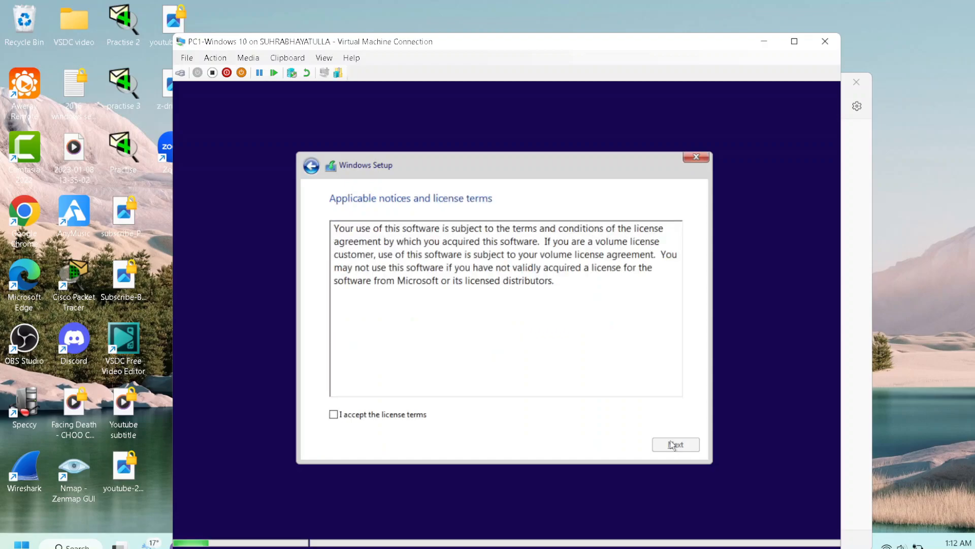
# Accept the license and run a Custom install onto Drive 0's unallocated space.
pyautogui.click(378, 415)
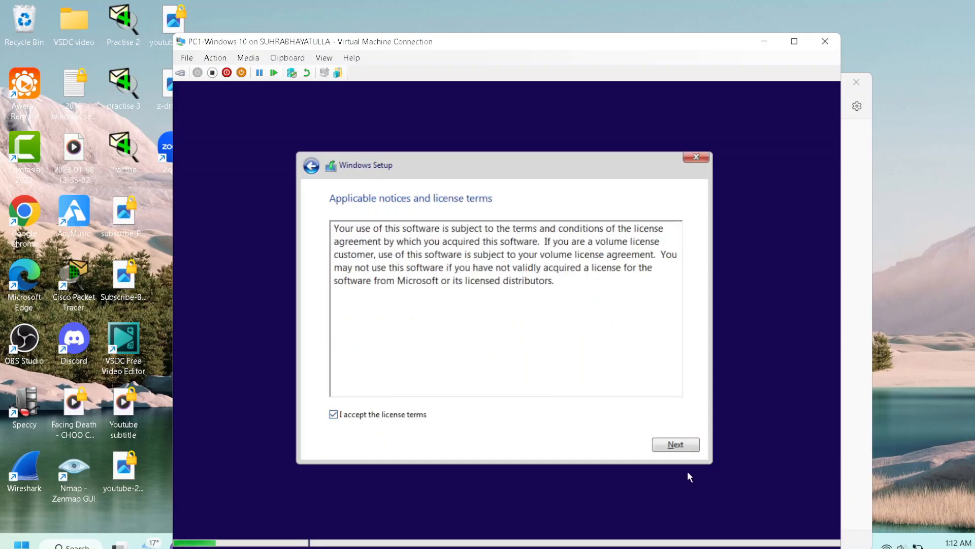
pyautogui.click(677, 447)
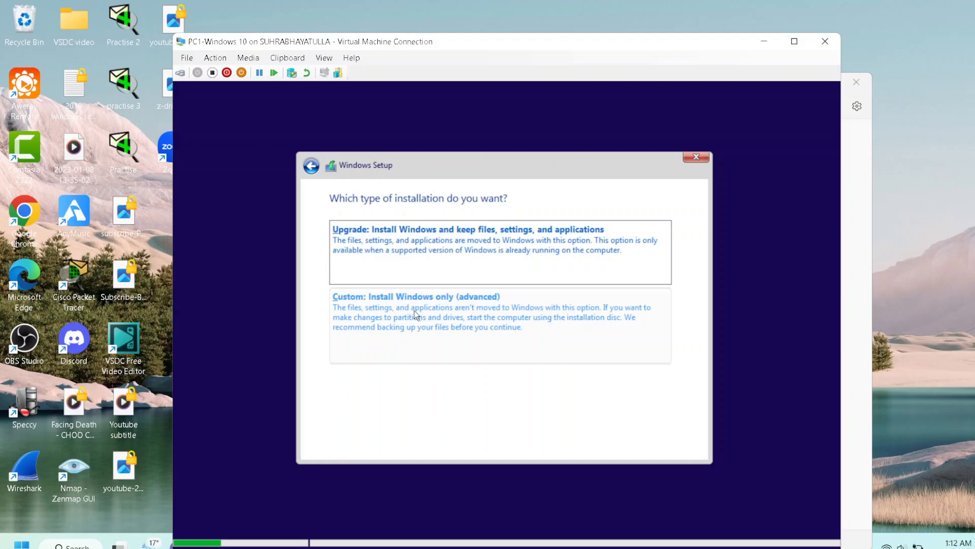
pyautogui.click(460, 322)
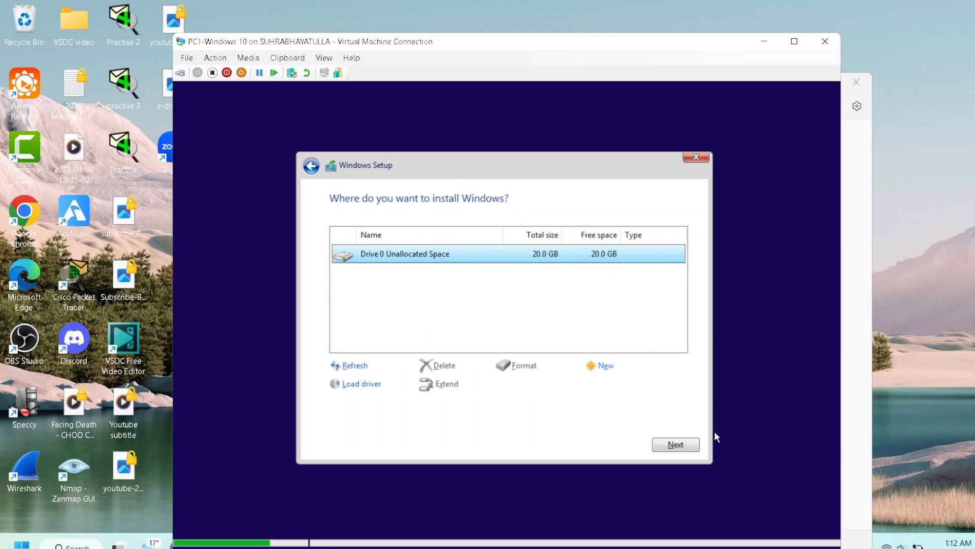
pyautogui.click(663, 444)
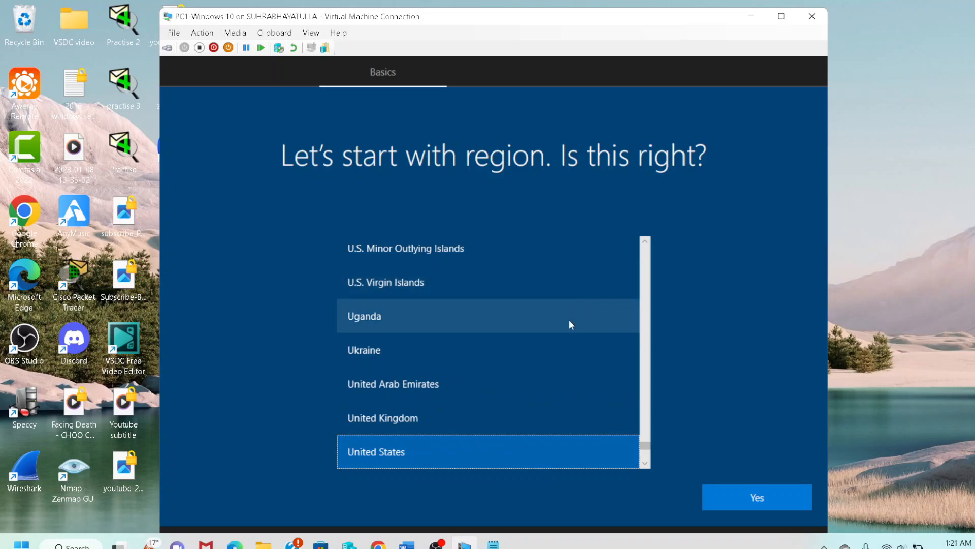
# Choose Canada as the region, accept the US keyboard, and skip a second layout.
pyautogui.scroll(3, 478, 366)
pyautogui.scroll(20, 474, 340)
pyautogui.scroll(20, 472, 295)
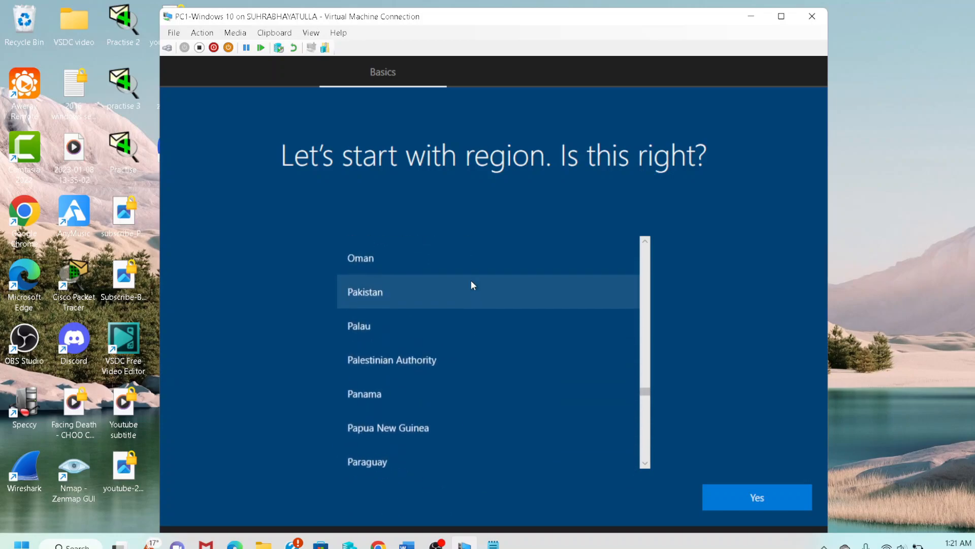
pyautogui.scroll(20, 471, 281)
pyautogui.scroll(4, 467, 264)
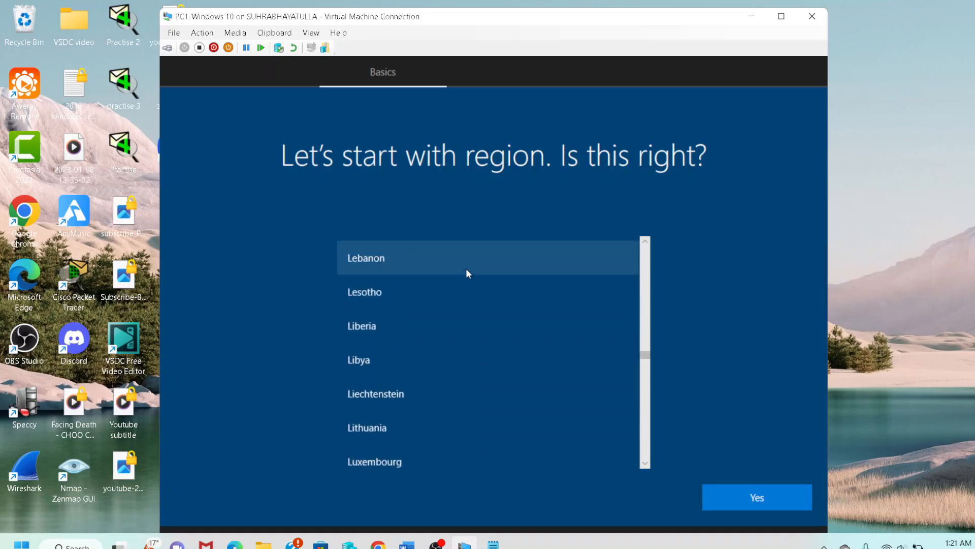
pyautogui.moveTo(647, 360); pyautogui.dragTo(644, 245)
pyautogui.scroll(-5, 448, 403)
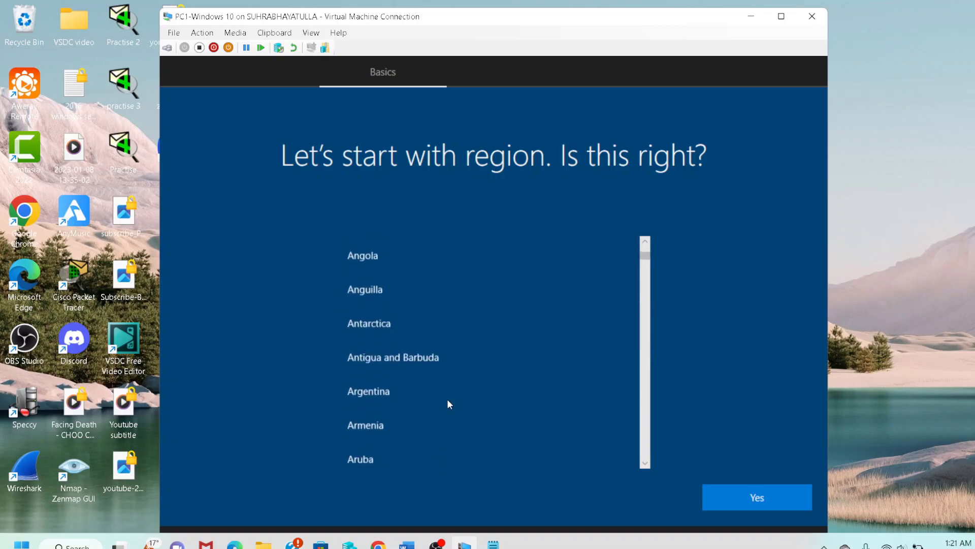
pyautogui.scroll(-5, 448, 404)
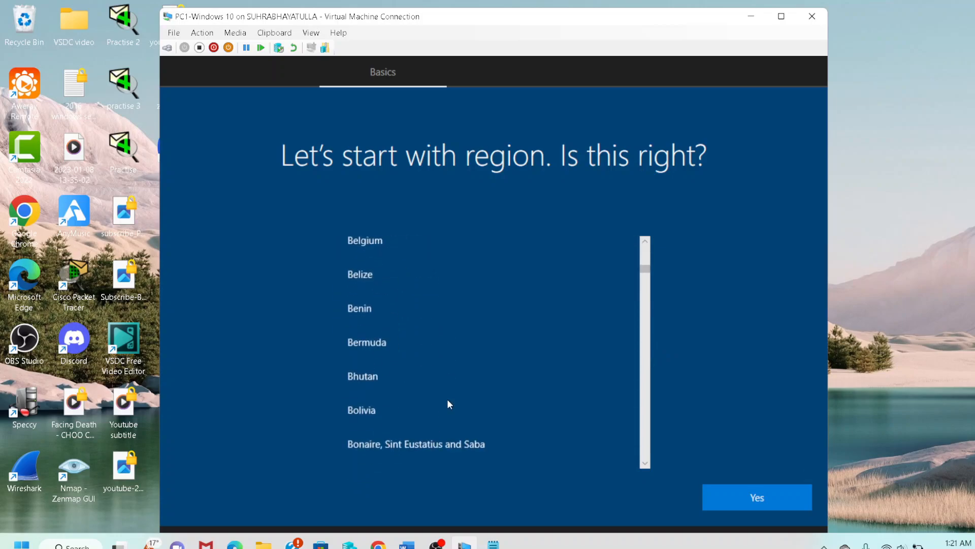
pyautogui.scroll(-3, 447, 403)
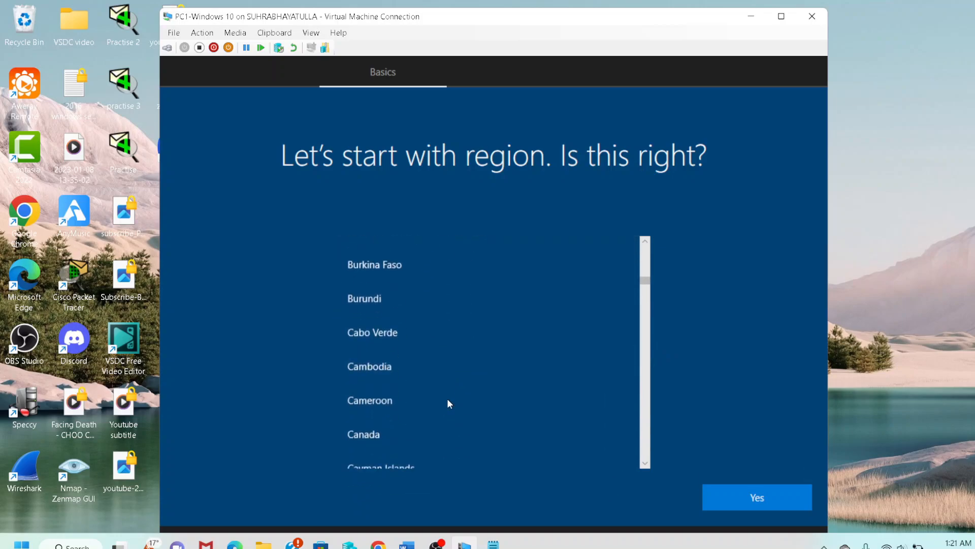
pyautogui.click(406, 435)
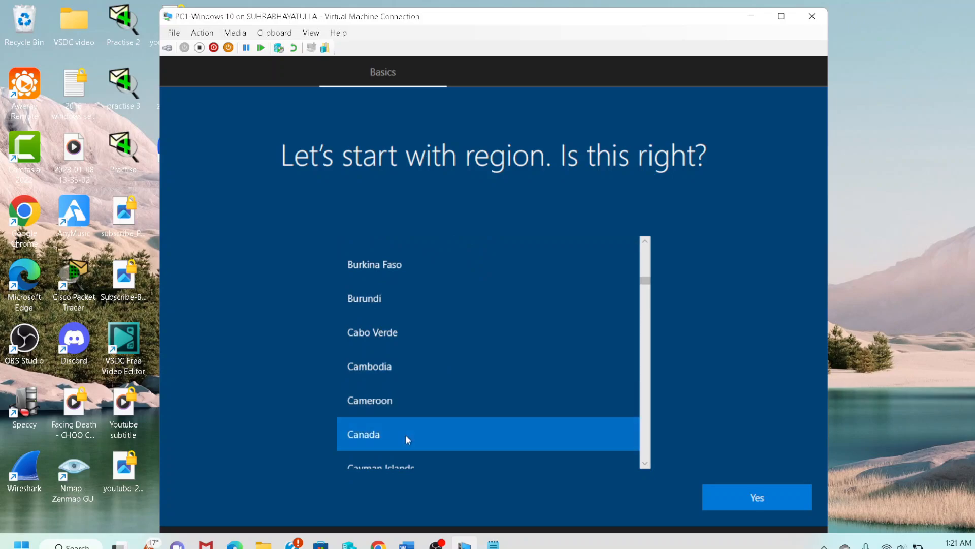
pyautogui.click(714, 495)
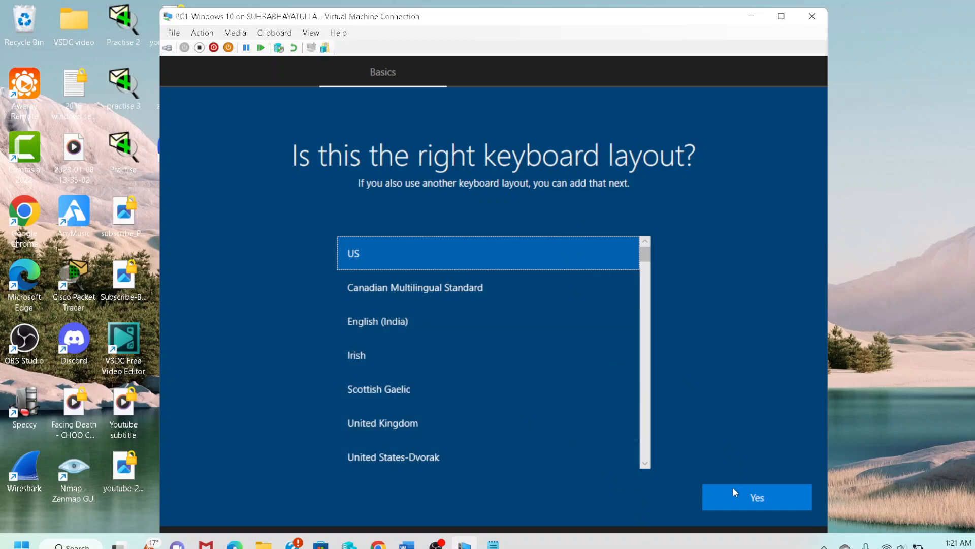
pyautogui.click(741, 498)
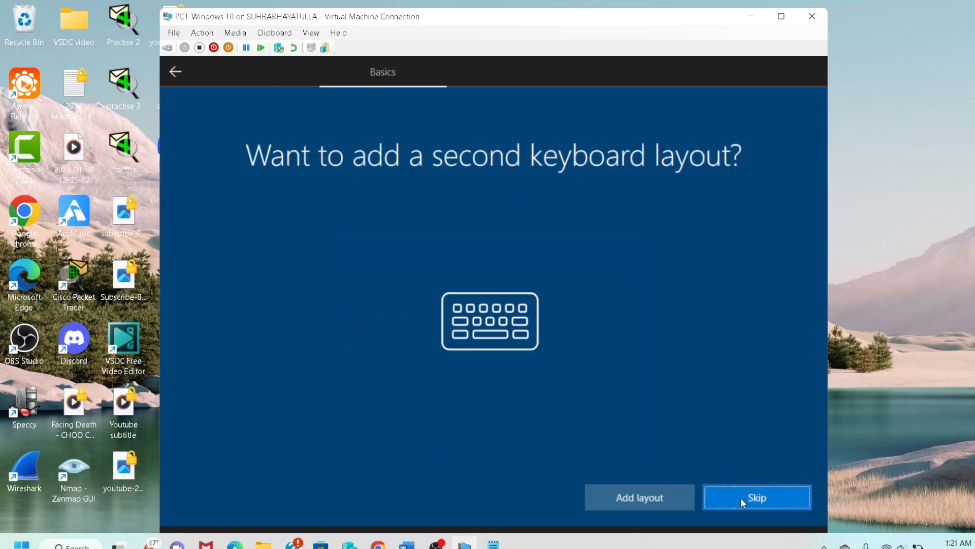
pyautogui.click(741, 498)
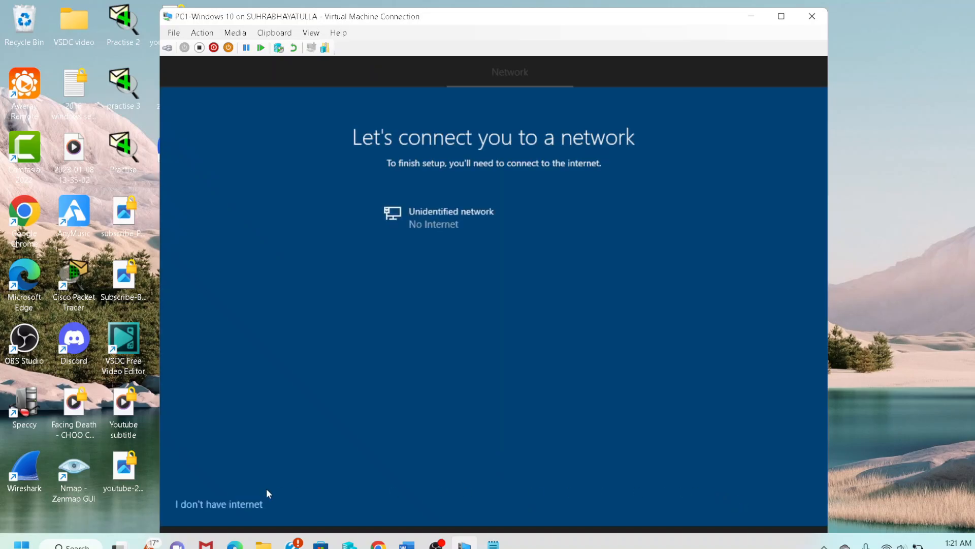
# Go offline with limited setup and enter the user's name as the local account name.
pyautogui.click(205, 508)
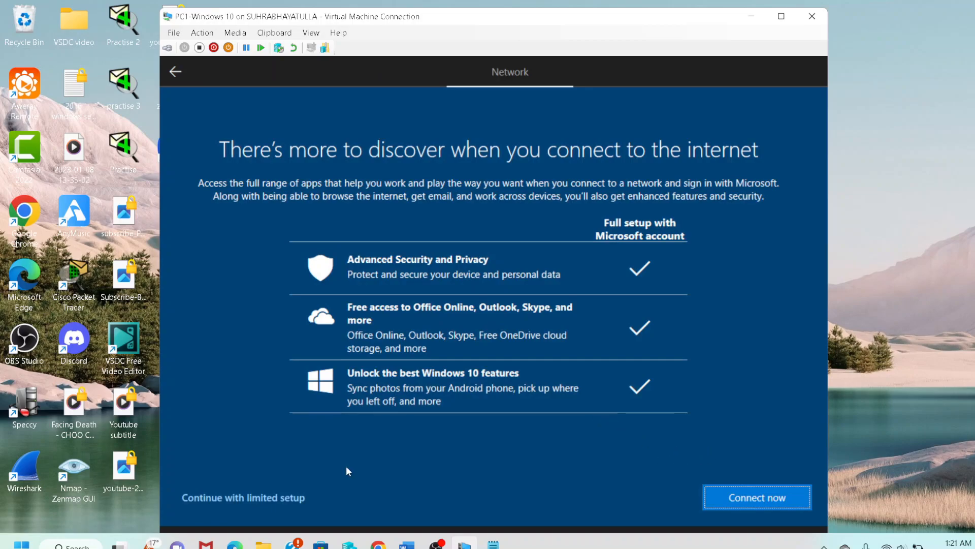
pyautogui.click(231, 500)
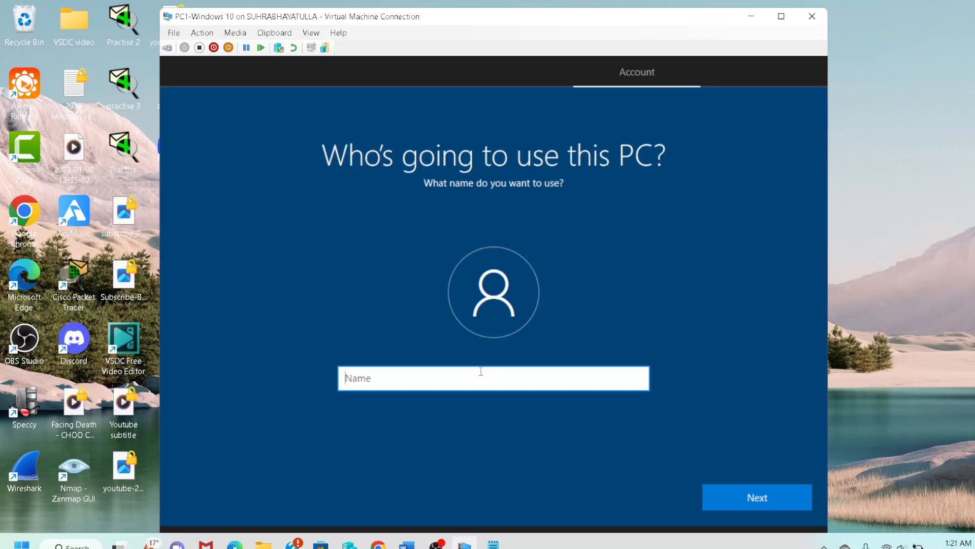
pyautogui.write('User1')
pyautogui.hotkey('ctrl', 'a')
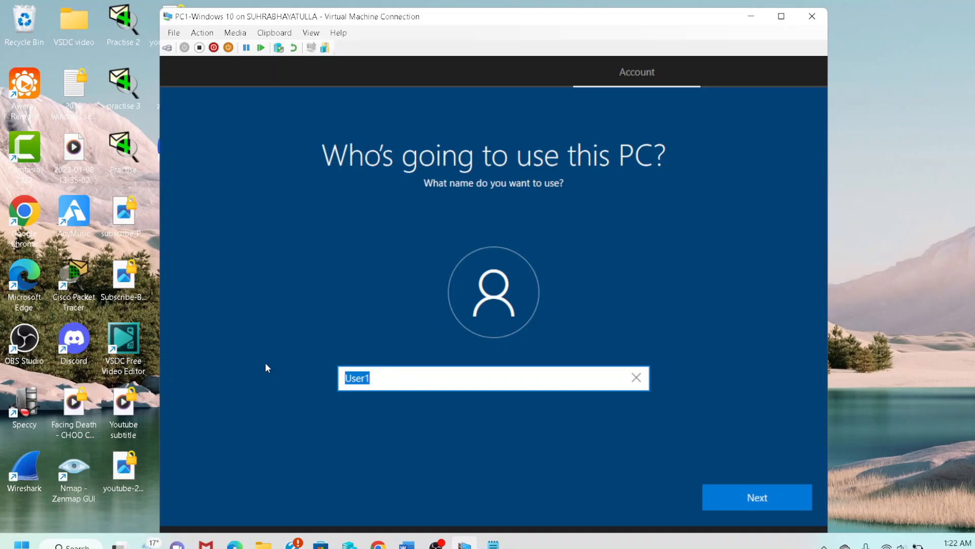
pyautogui.write('Suhrab')
pyautogui.click(747, 497)
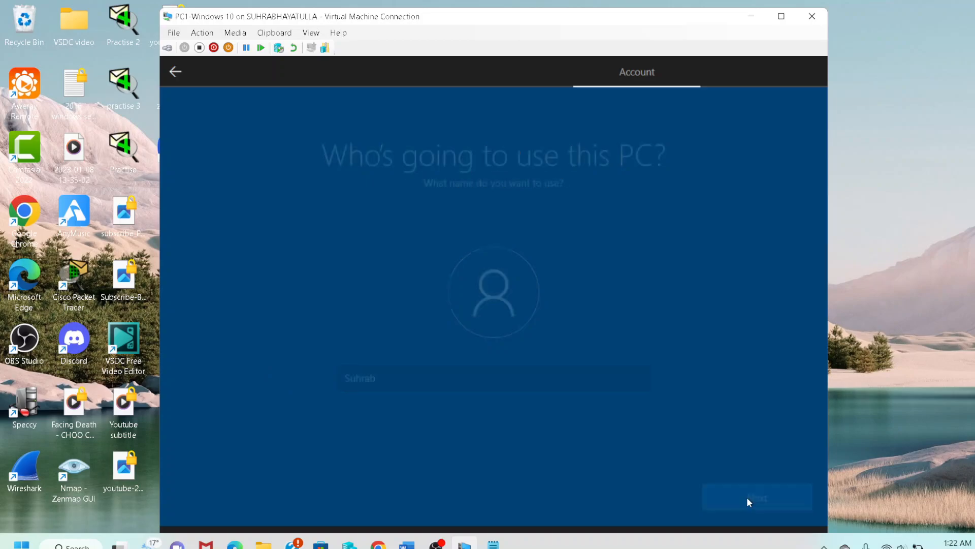
# Enter the new account password, then retype it in Confirm password.
pyautogui.write('•••••••••')
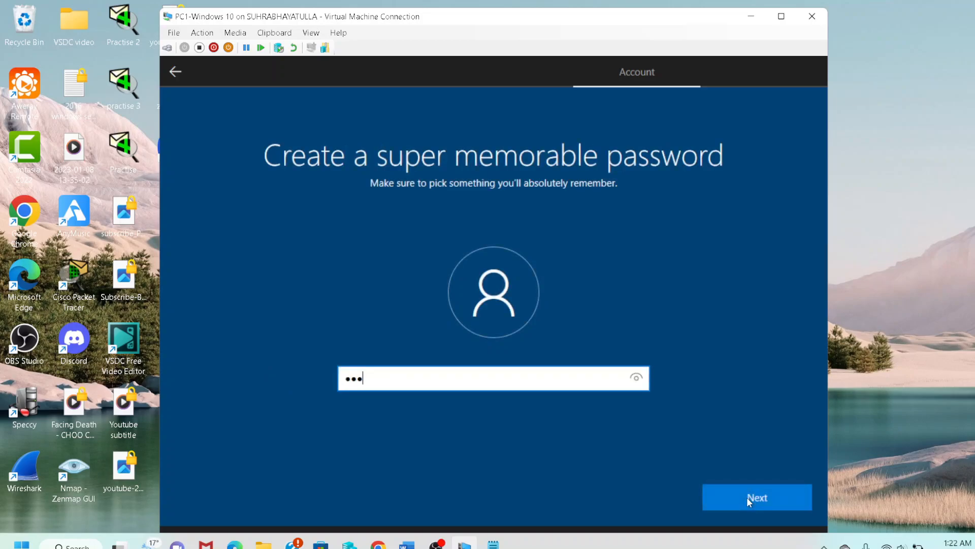
pyautogui.write('•••')
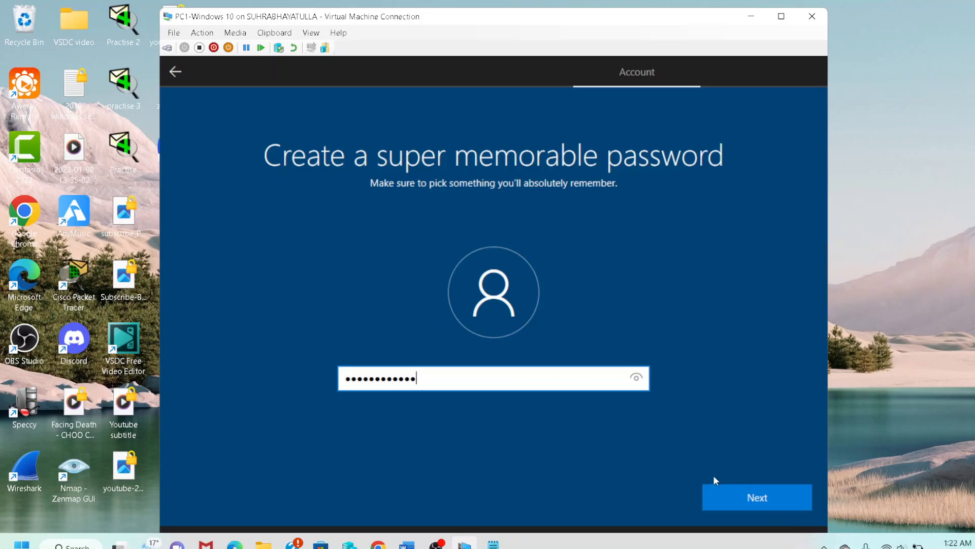
pyautogui.click(732, 498)
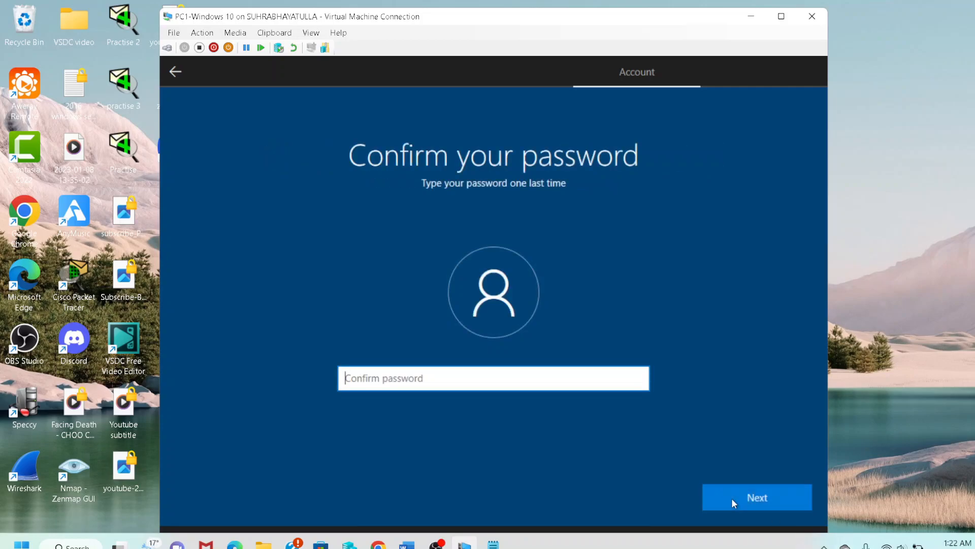
pyautogui.write('•••••••••')
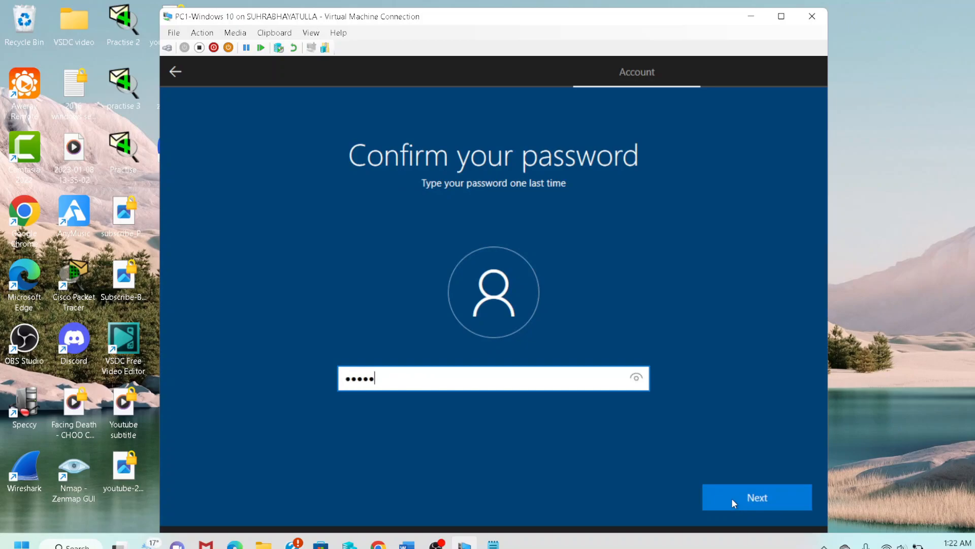
pyautogui.write('••••')
pyautogui.click(732, 498)
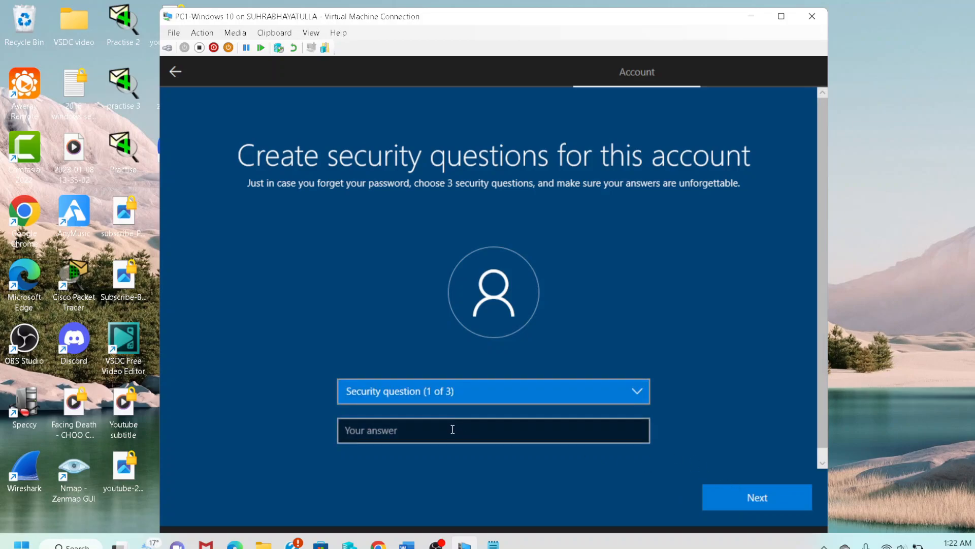
# Choose the first pet's name security question and enter its answer.
pyautogui.press('Down')
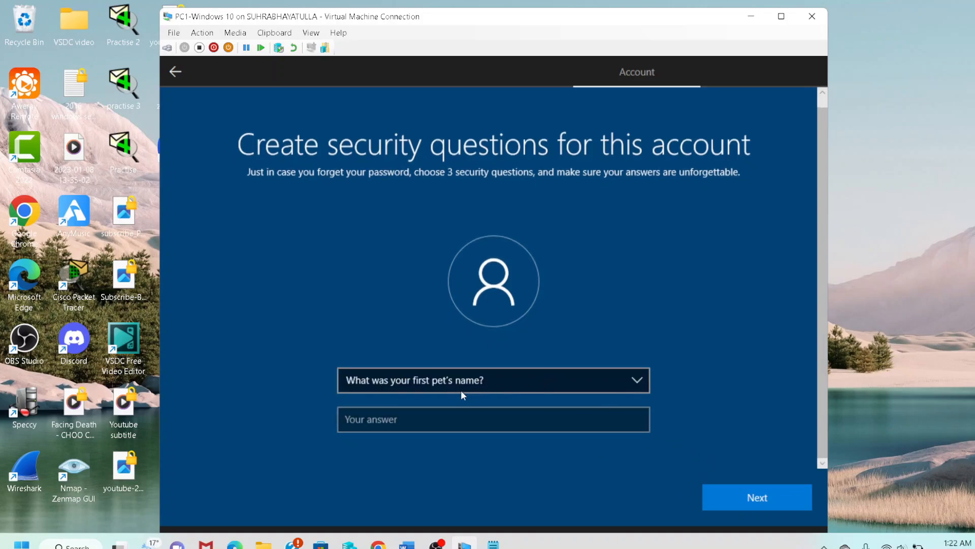
pyautogui.click(436, 419)
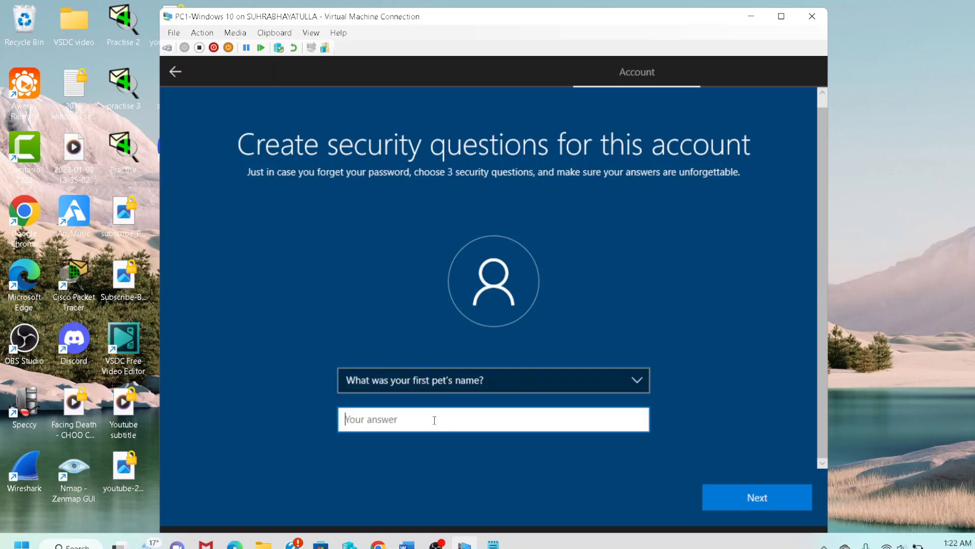
pyautogui.click(446, 374)
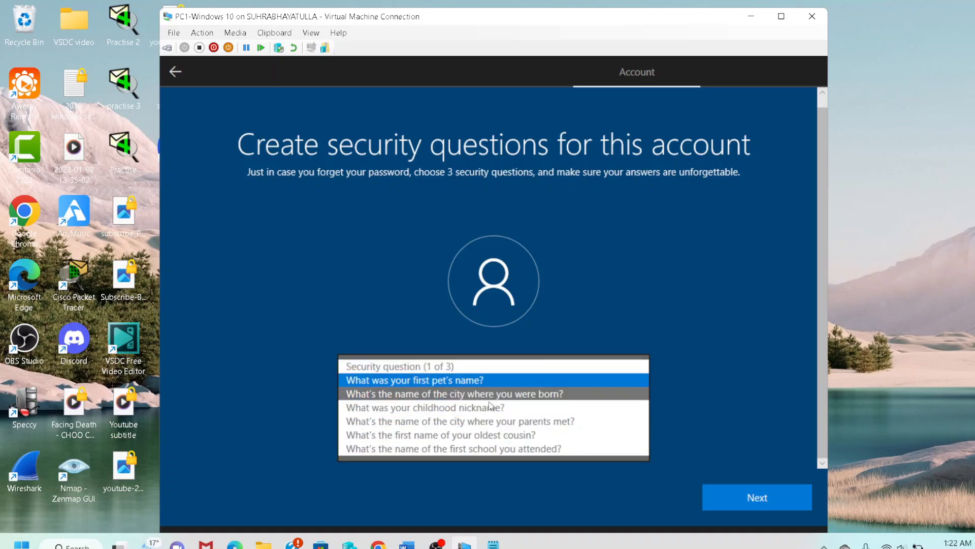
pyautogui.click(505, 449)
pyautogui.click(459, 423)
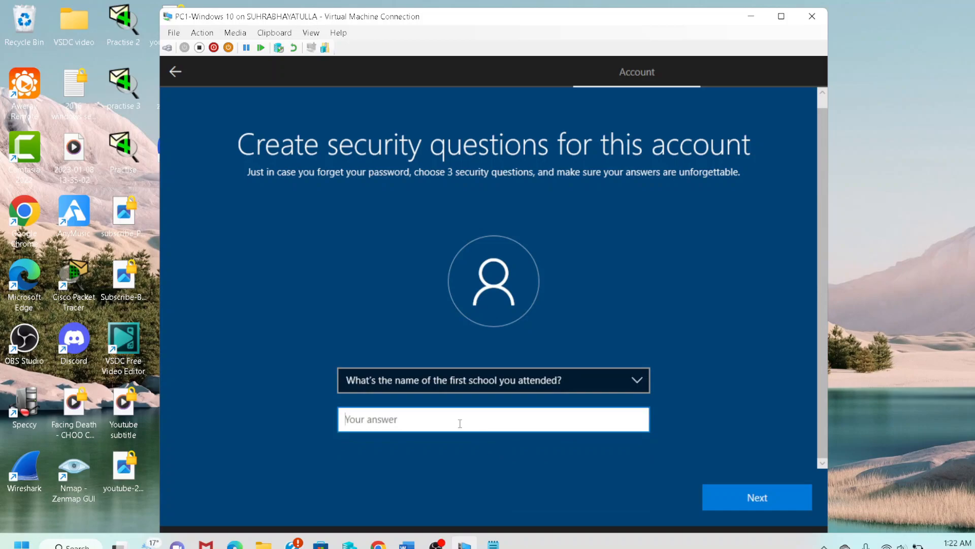
pyautogui.write('hd')
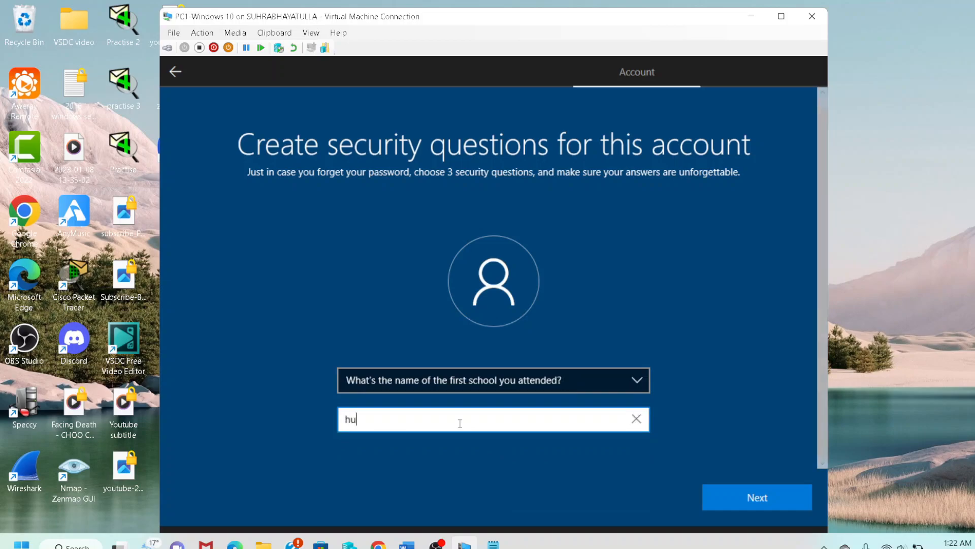
pyautogui.press('BackSpace')
pyautogui.press('BackSpace')
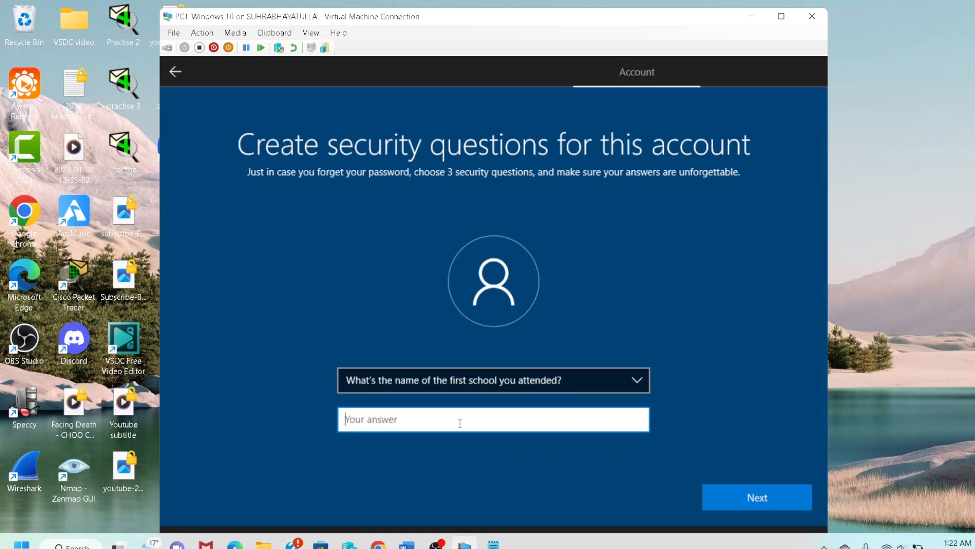
pyautogui.click(465, 374)
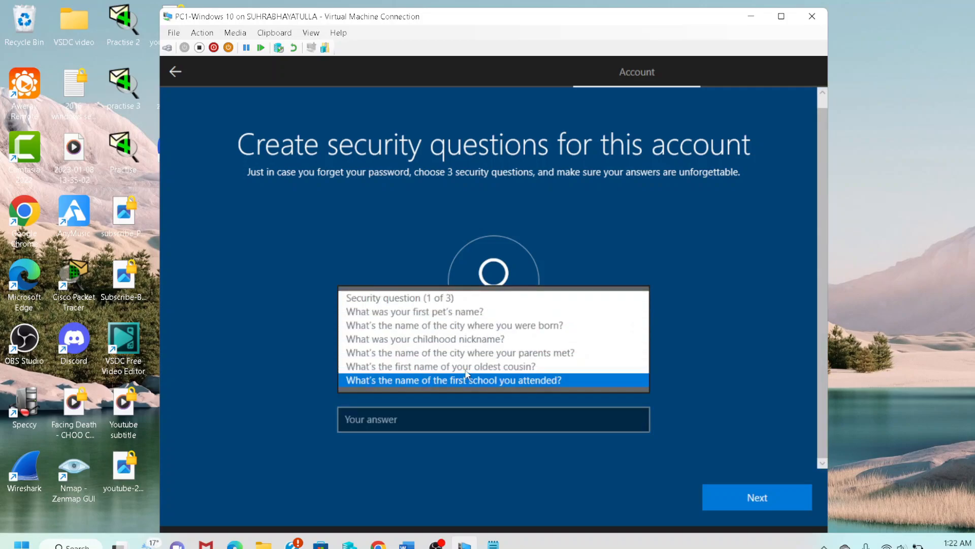
pyautogui.click(452, 311)
pyautogui.click(442, 409)
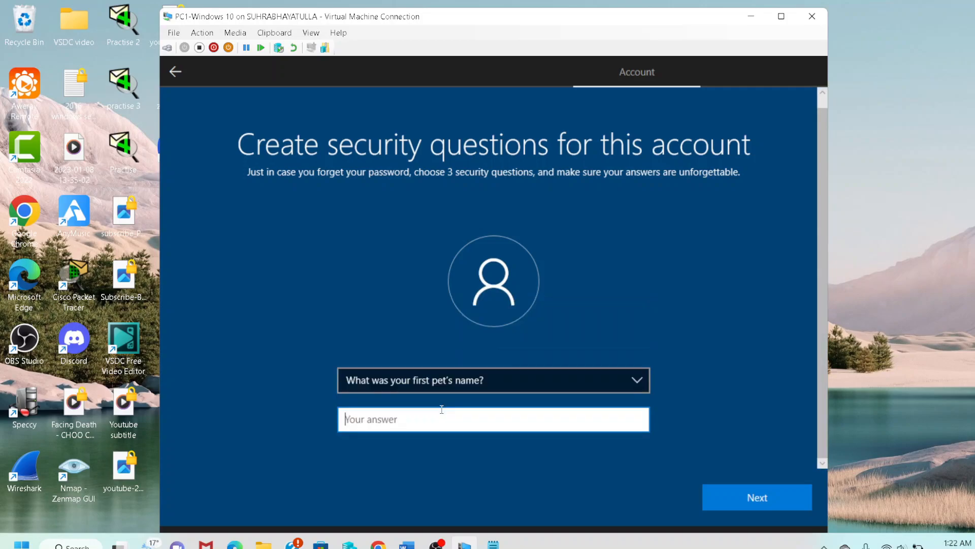
pyautogui.write('pop')
pyautogui.click(736, 499)
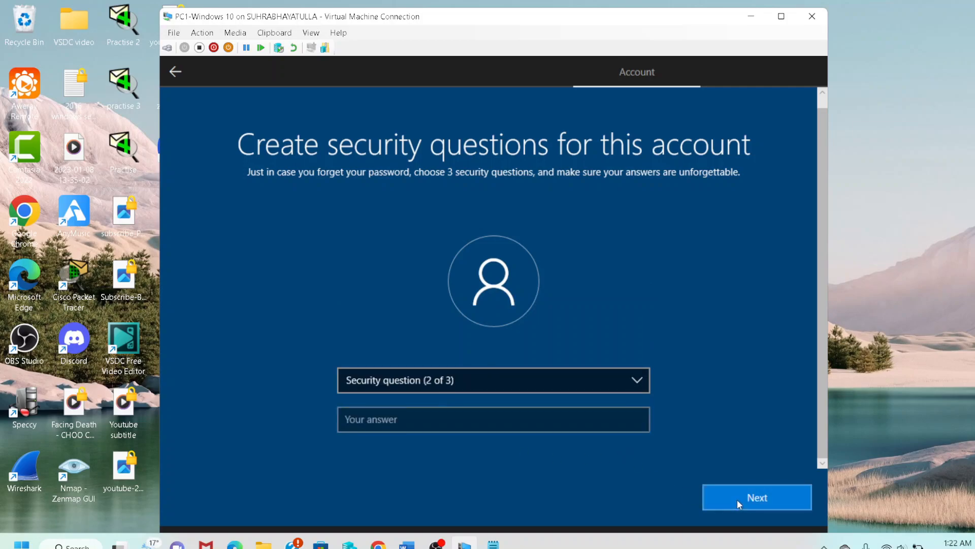
# Answer the childhood nickname and first school security questions.
pyautogui.click(435, 391)
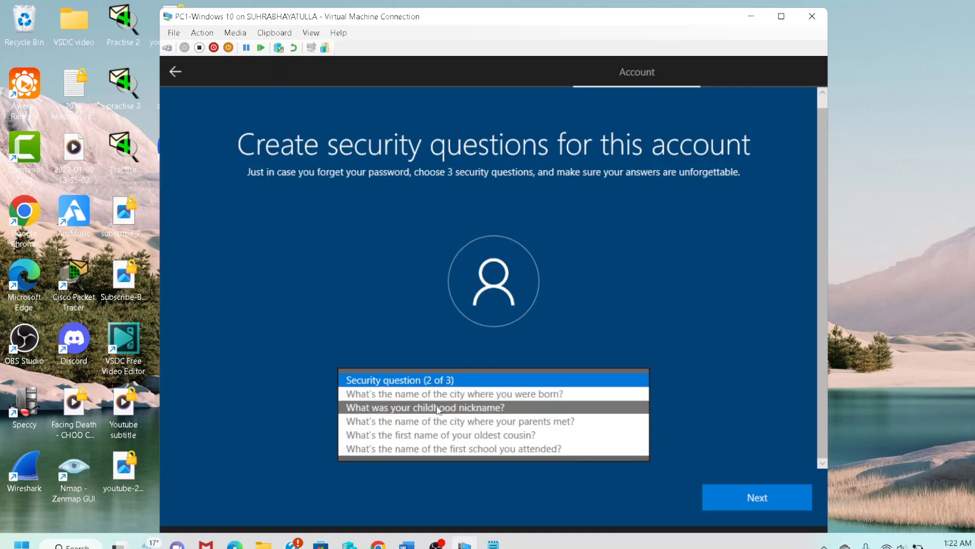
pyautogui.click(437, 407)
pyautogui.click(429, 420)
pyautogui.write('f')
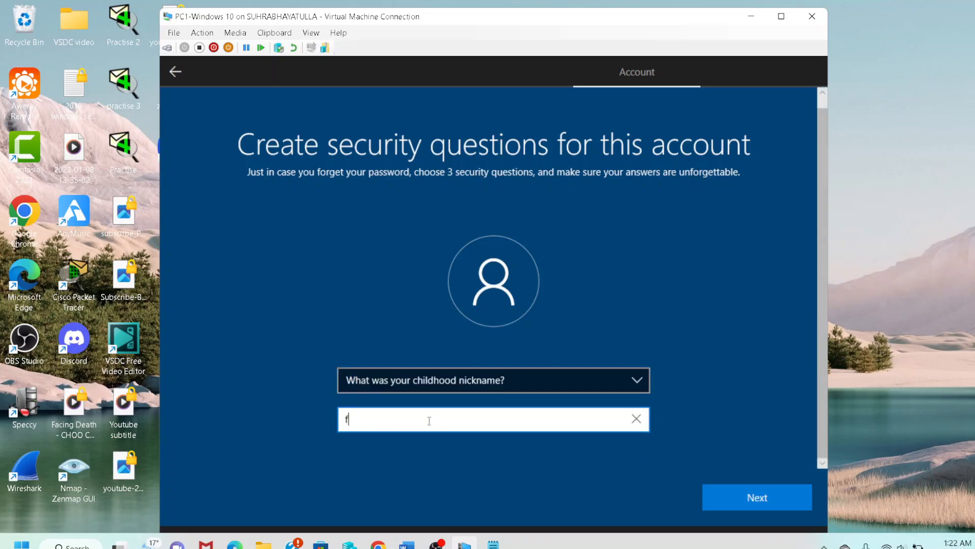
pyautogui.write('ahim')
pyautogui.press('Return')
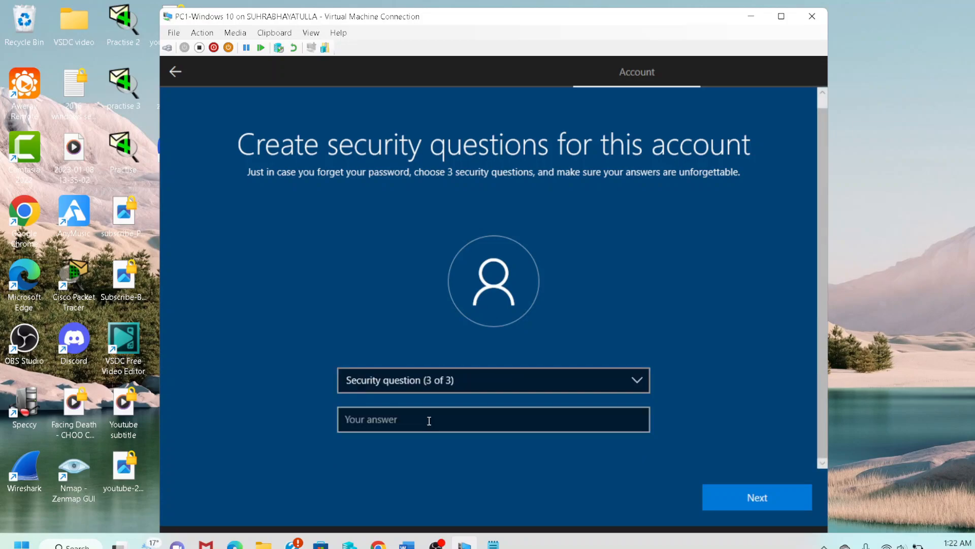
pyautogui.click(427, 386)
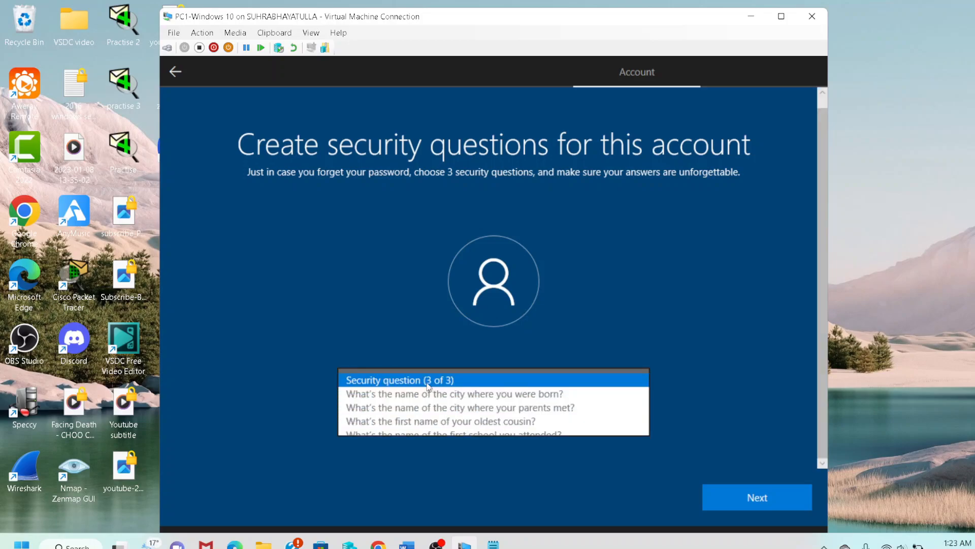
pyautogui.click(435, 436)
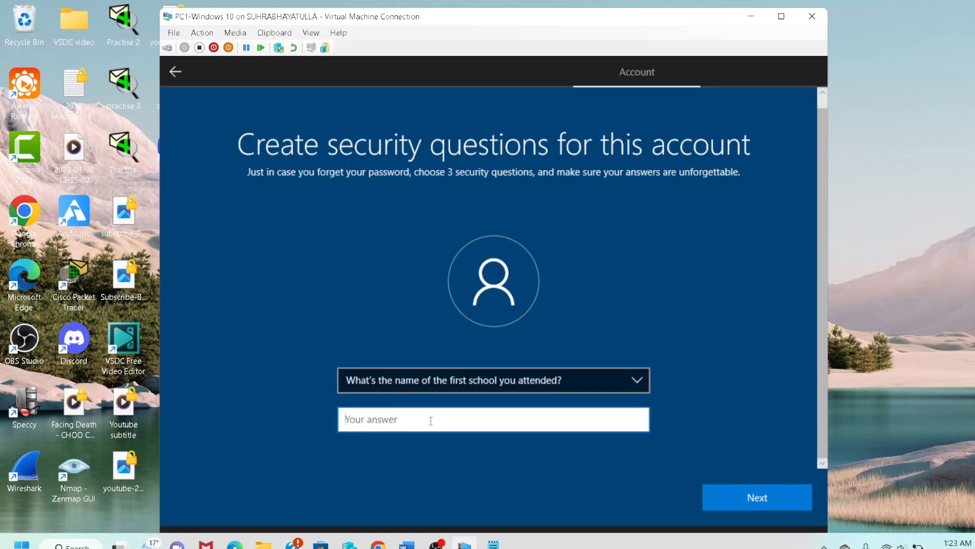
pyautogui.write('hu')
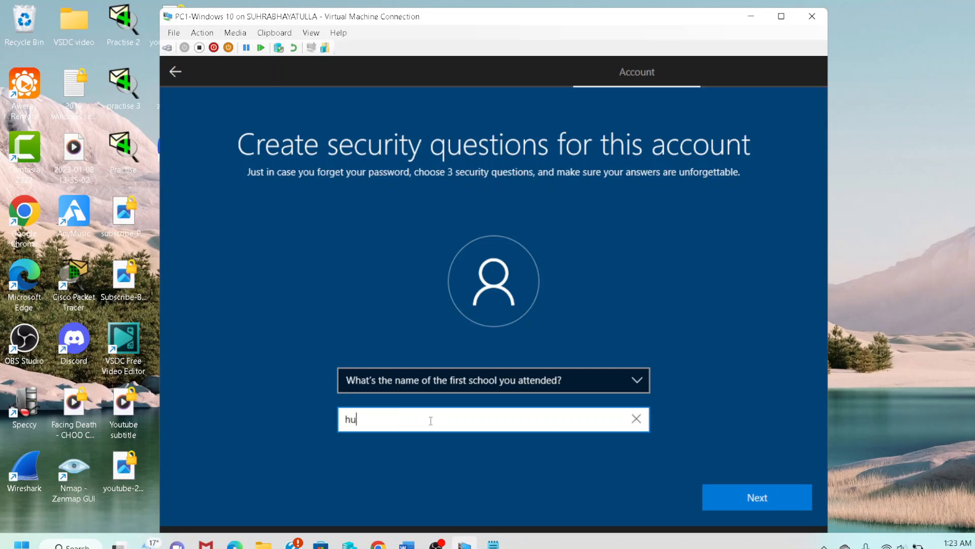
pyautogui.write('dabad')
pyautogui.press('Return')
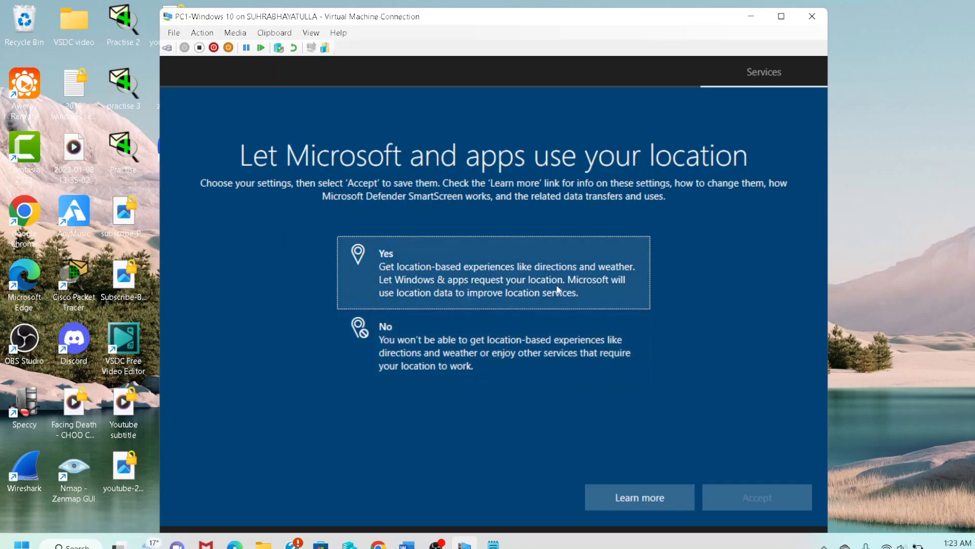
# Decline location and Find my device, and allow required and optional diagnostic data.
pyautogui.click(514, 338)
pyautogui.click(766, 498)
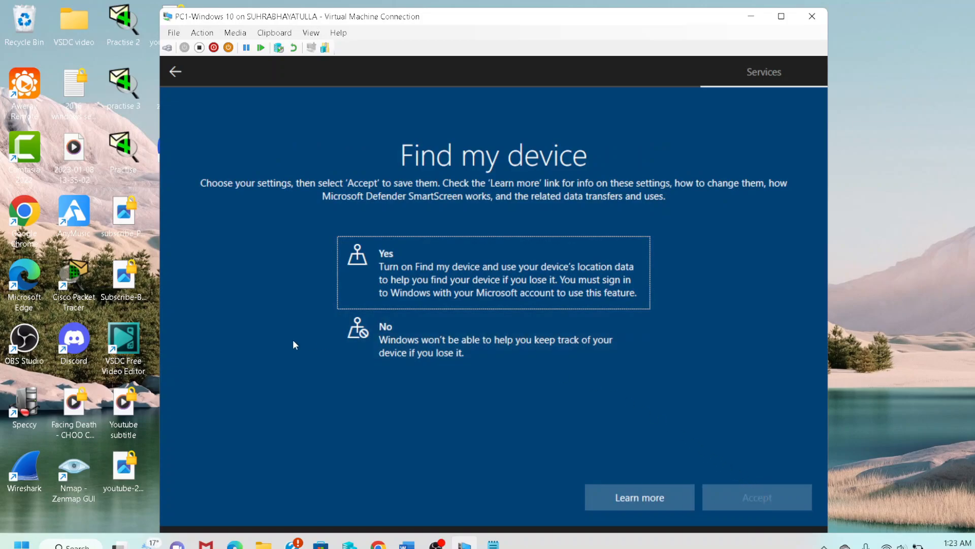
pyautogui.click(465, 342)
pyautogui.click(772, 498)
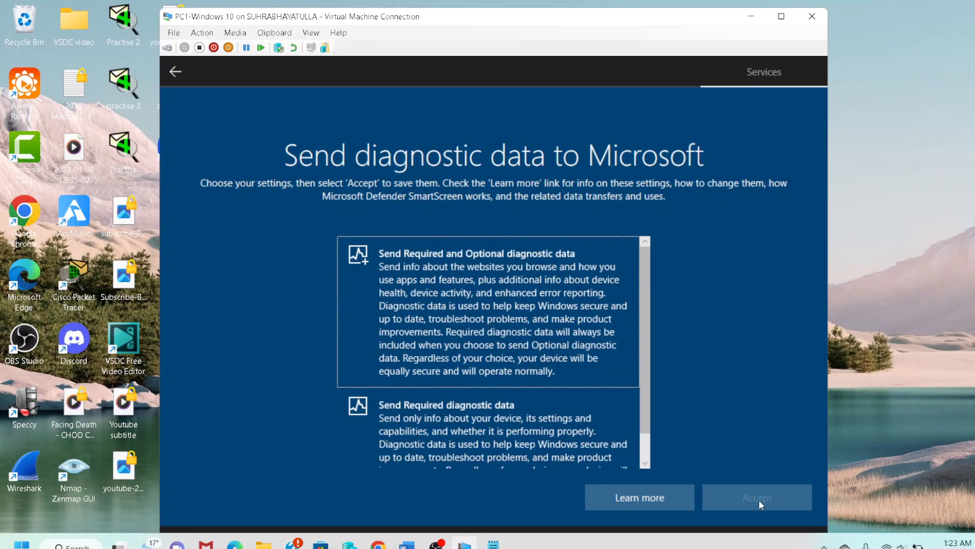
pyautogui.scroll(-1, 456, 349)
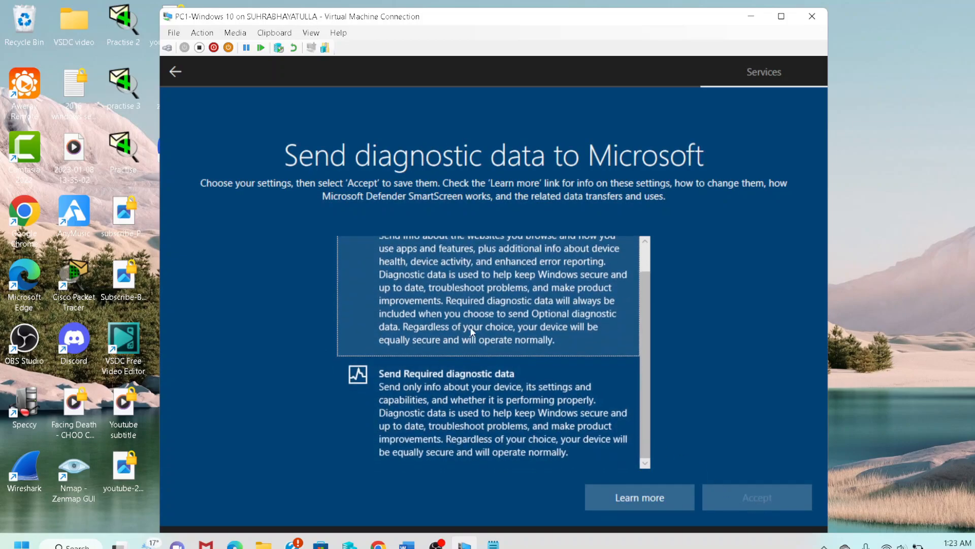
pyautogui.scroll(1, 568, 377)
pyautogui.click(568, 377)
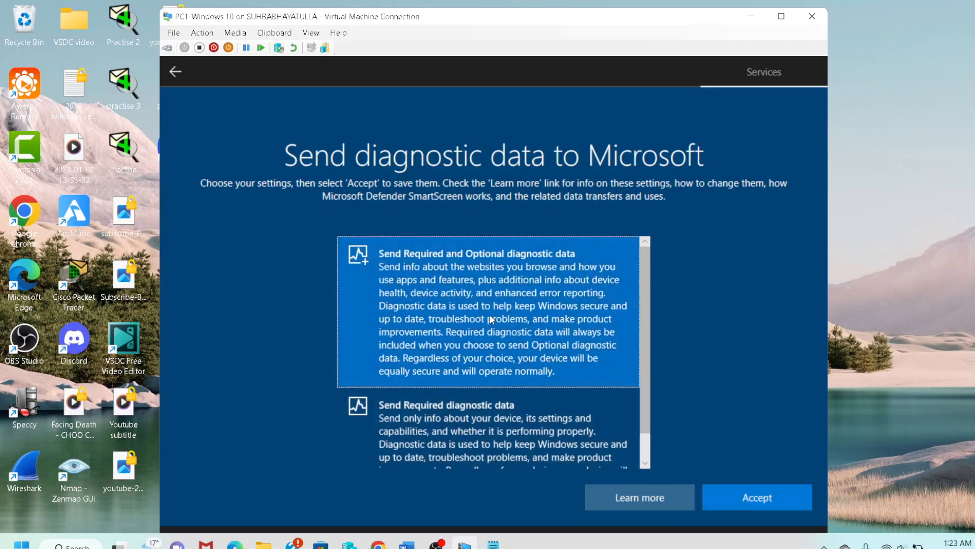
pyautogui.click(780, 499)
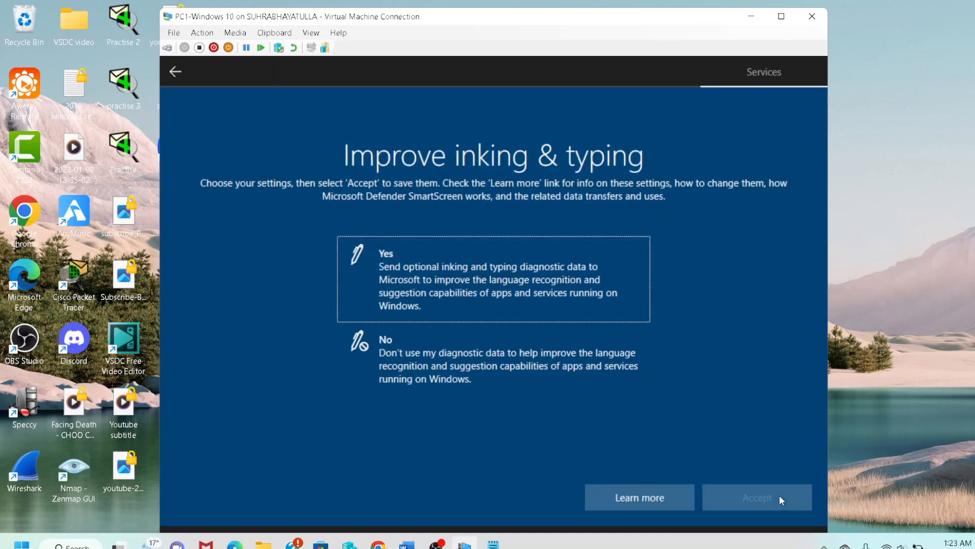
# Decline inking and typing, tailored experiences and advertising ID, then skip Cortana.
pyautogui.click(507, 373)
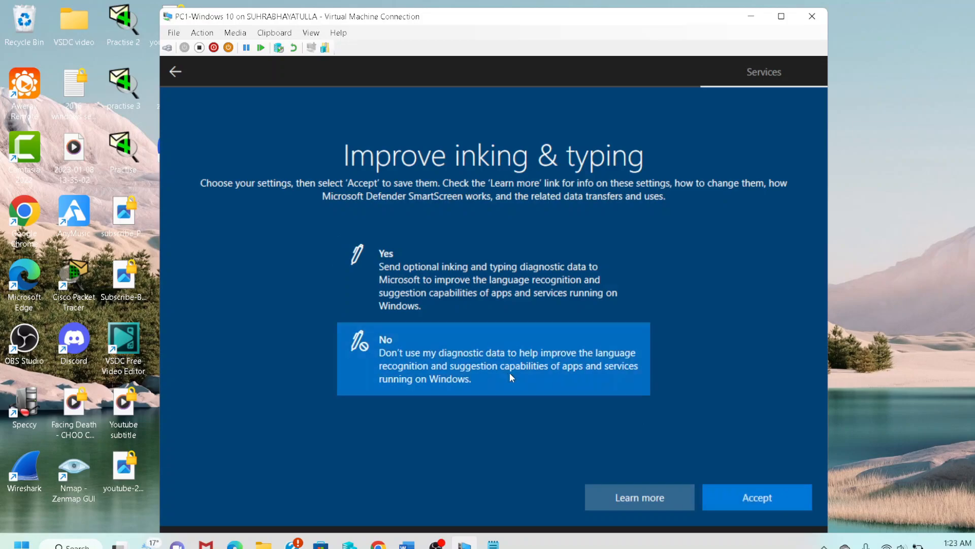
pyautogui.click(776, 490)
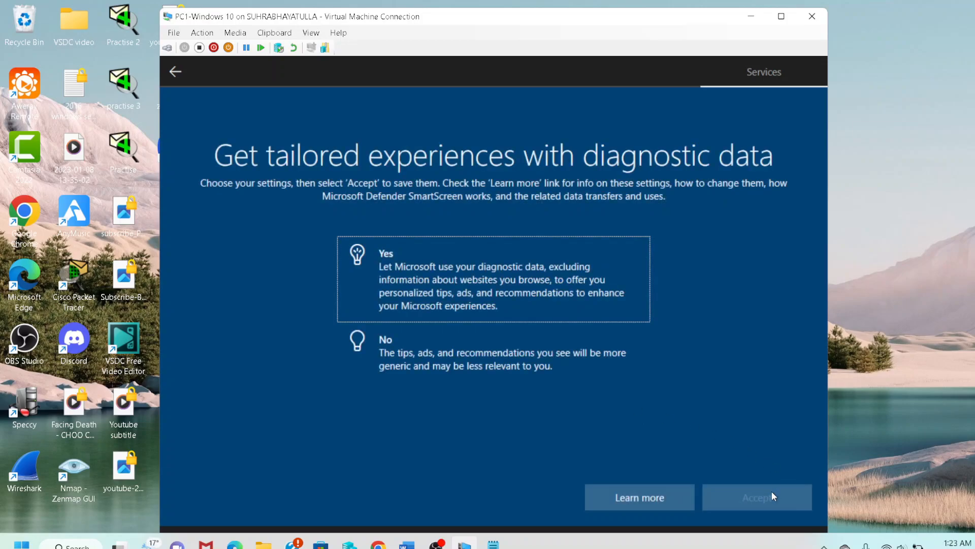
pyautogui.click(564, 374)
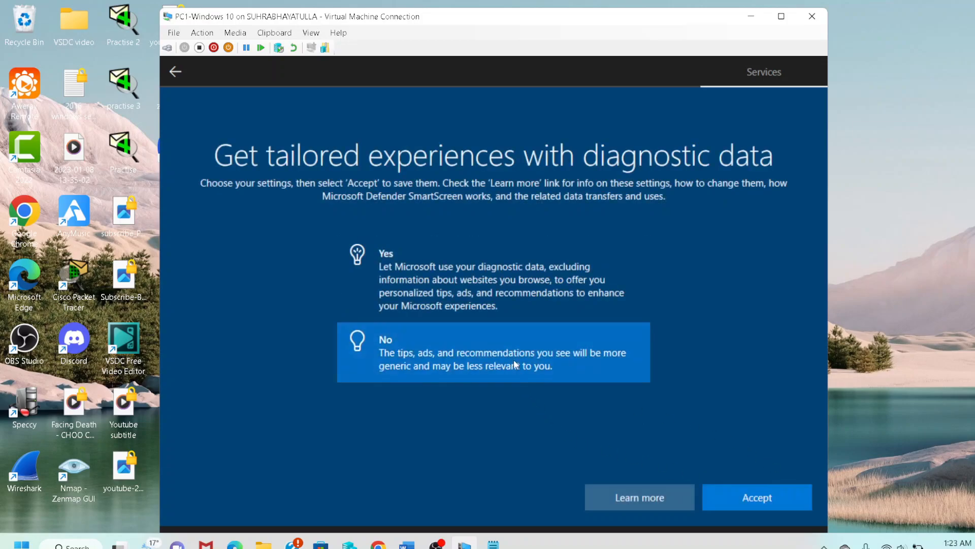
pyautogui.click(732, 500)
pyautogui.click(467, 347)
pyautogui.click(782, 495)
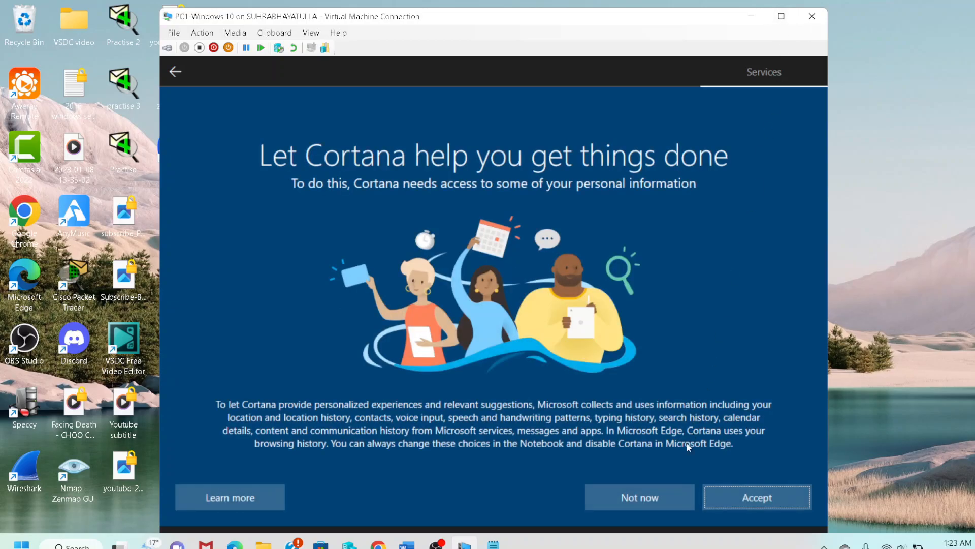
pyautogui.click(654, 495)
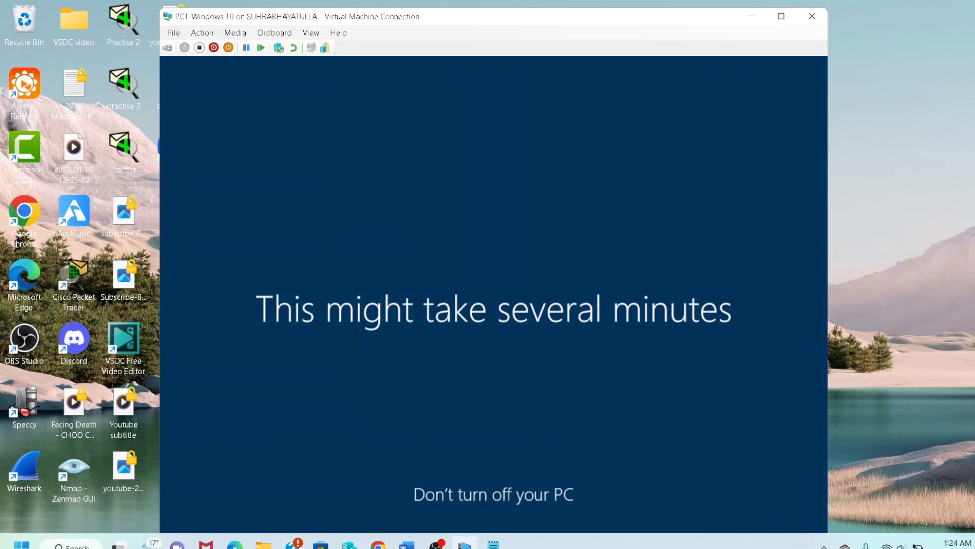
# Switch the PC1 connection window to full screen to show display size options.
pyautogui.click(782, 16)
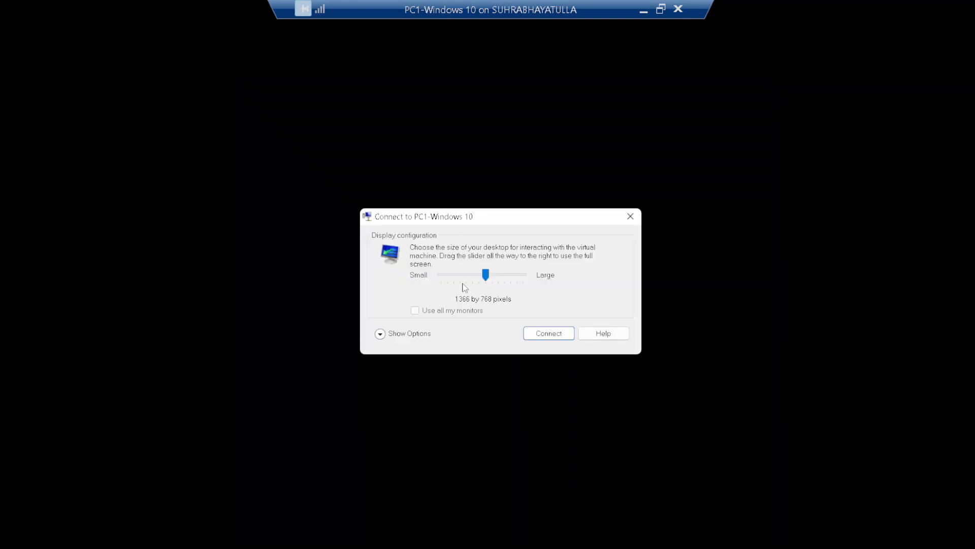
# Connect to PC1 at 1280 by 720, sign in with the password, and dismiss Edge.
pyautogui.click(462, 282)
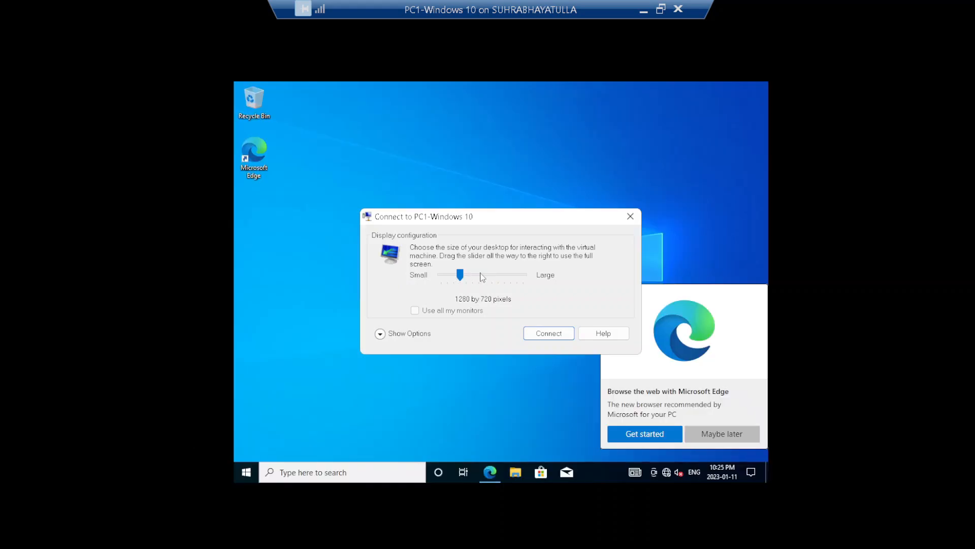
pyautogui.click(541, 332)
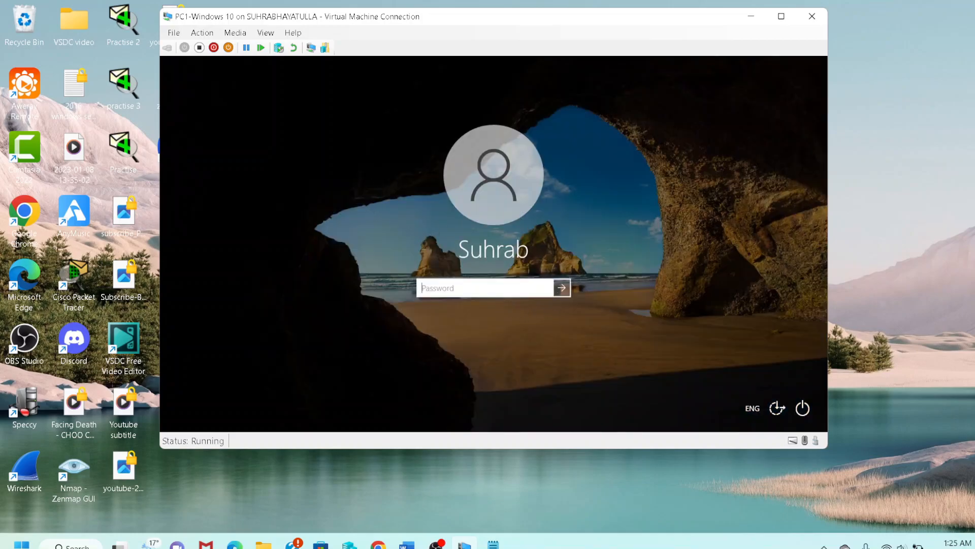
pyautogui.write('***********')
pyautogui.press('Return')
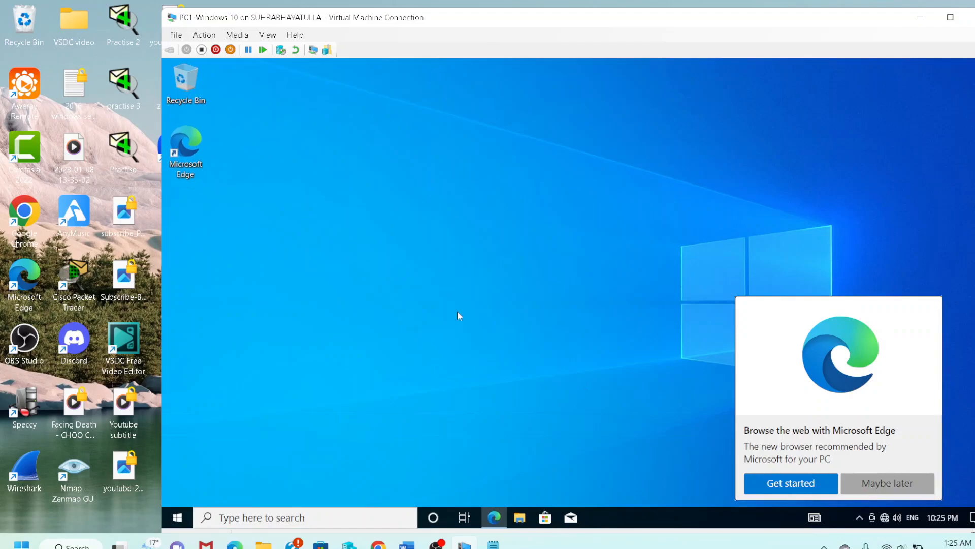
pyautogui.click(870, 483)
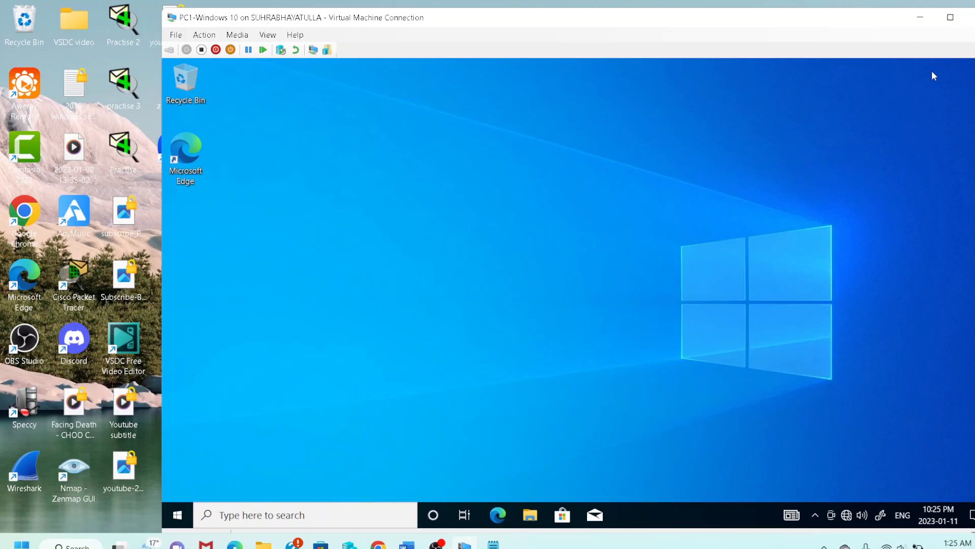
# Minimize the VM window, return to Hyper-V Manager, and choose New > Virtual Machine.
pyautogui.click(923, 20)
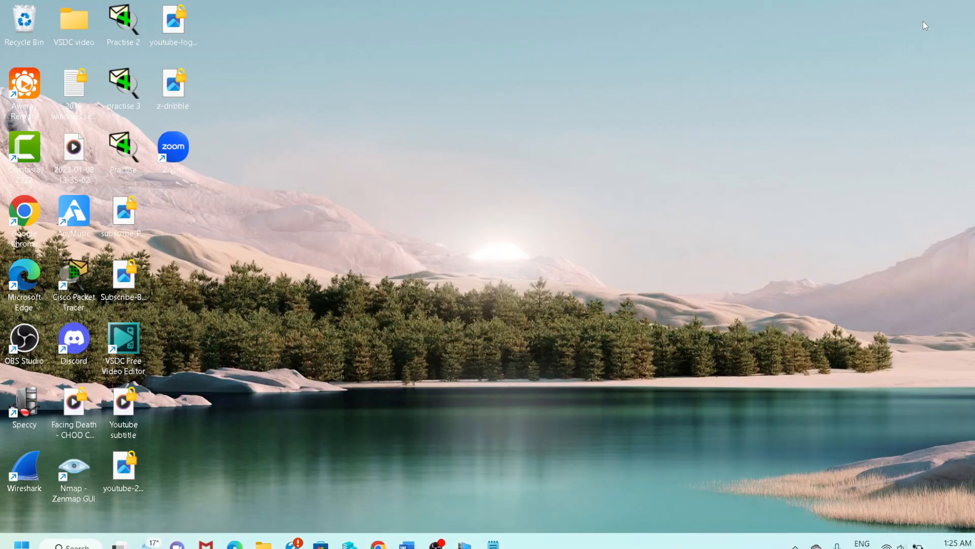
pyautogui.click(464, 544)
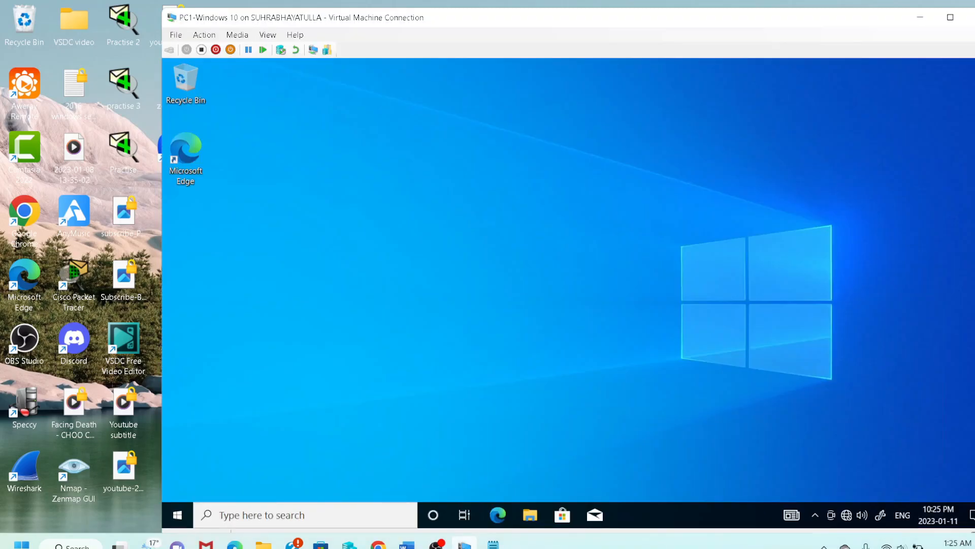
pyautogui.click(465, 544)
pyautogui.click(465, 543)
pyautogui.click(465, 544)
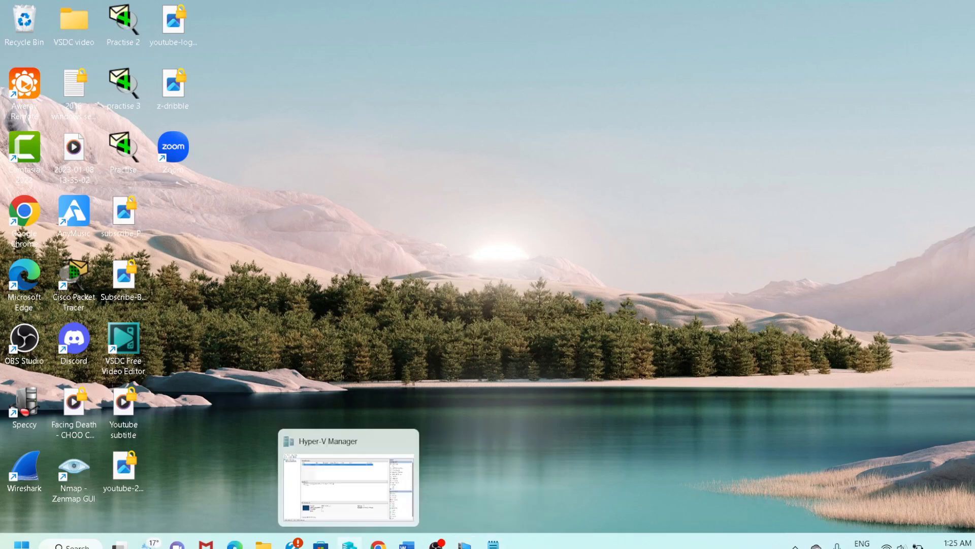
pyautogui.click(349, 544)
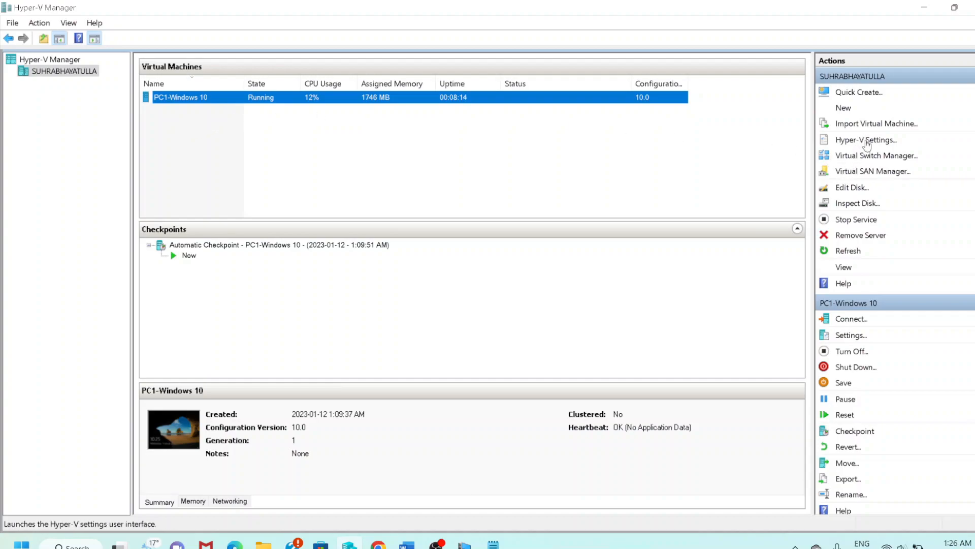
pyautogui.click(845, 109)
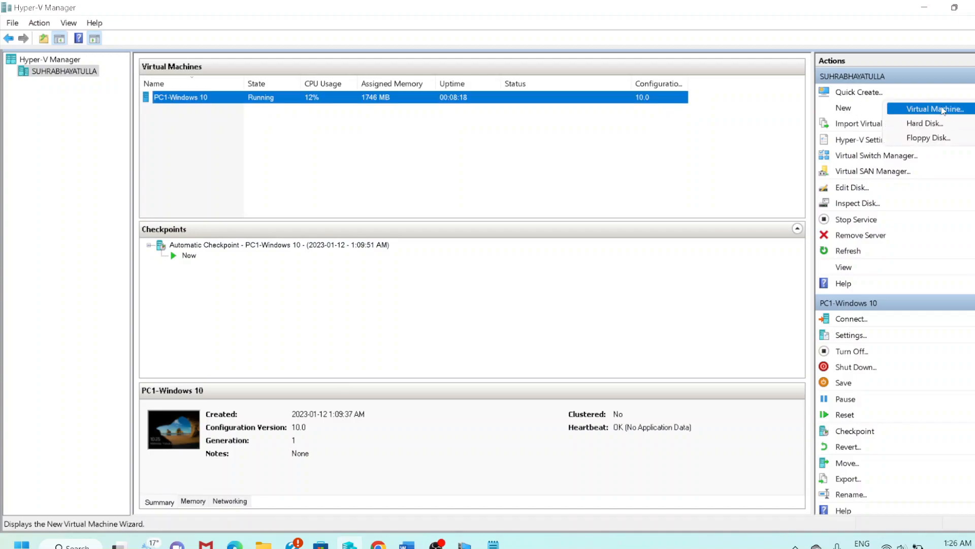
pyautogui.click(940, 110)
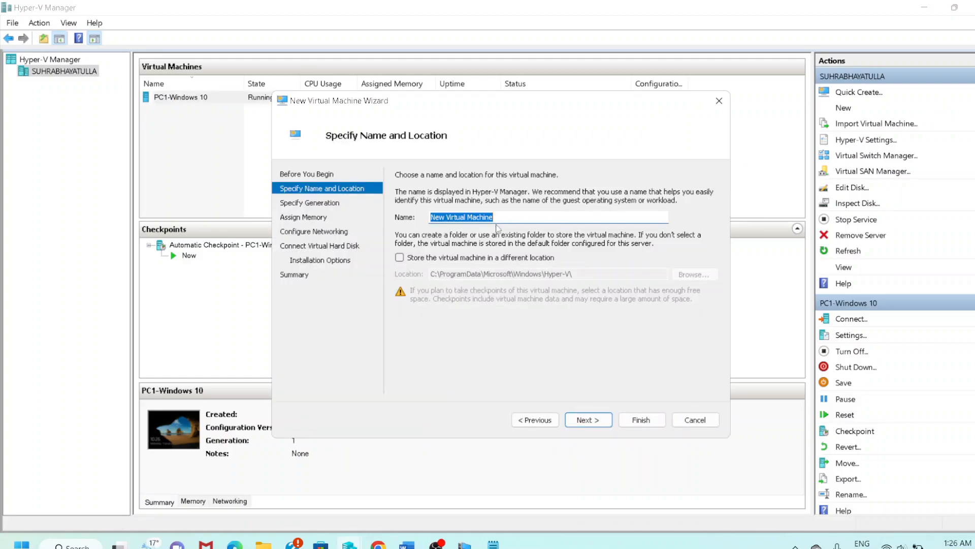
# Name the virtual machine SERVER and keep it Generation 1.
pyautogui.press('BackSpace')
pyautogui.write('SER')
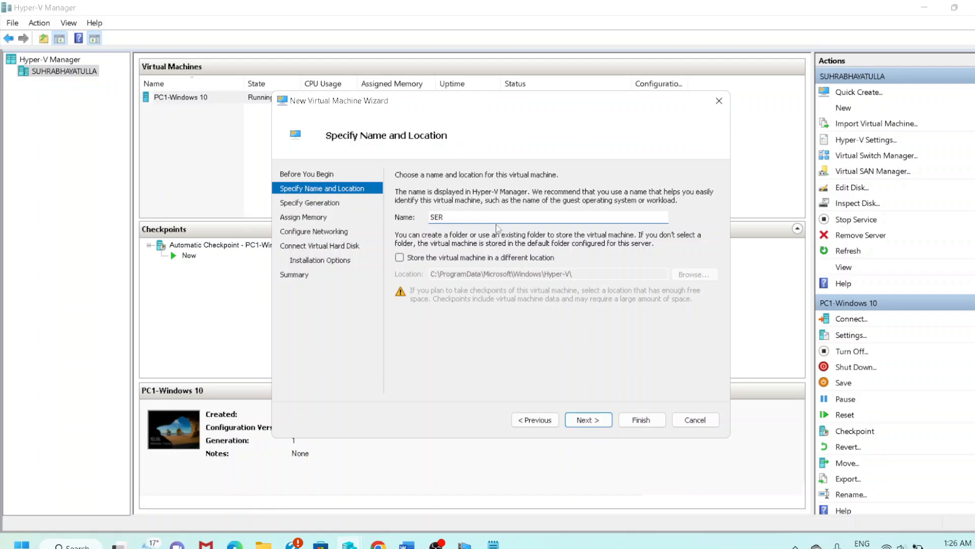
pyautogui.write('-')
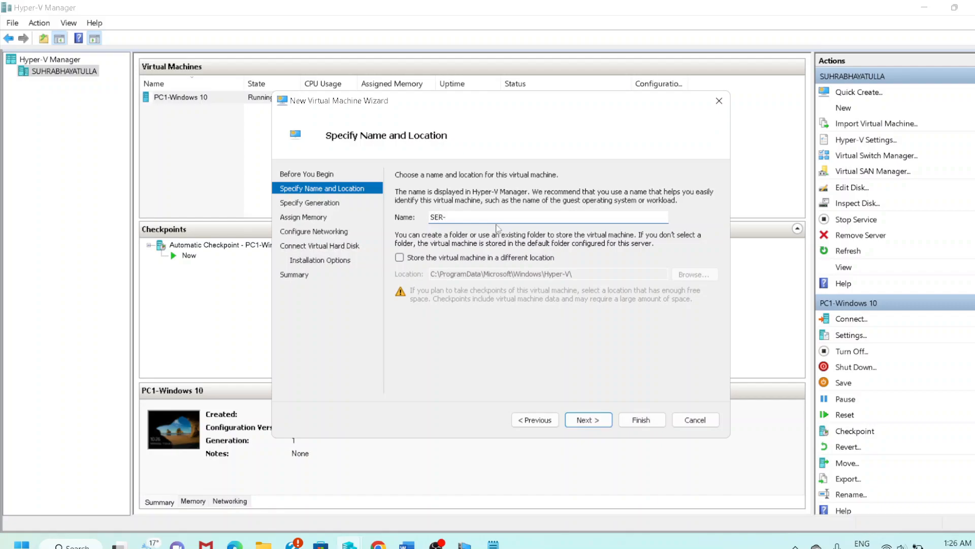
pyautogui.press('BackSpace')
pyautogui.write('VER')
pyautogui.click(593, 421)
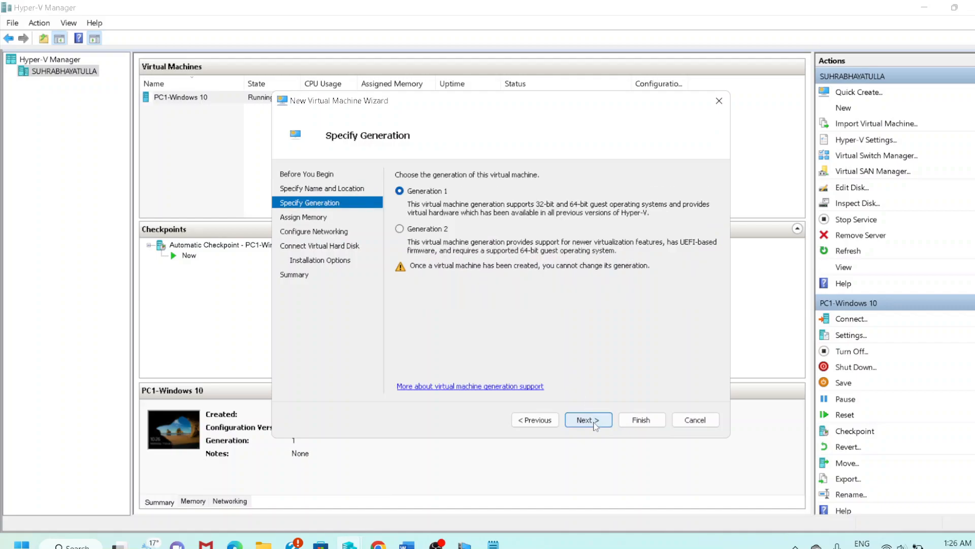
pyautogui.click(595, 423)
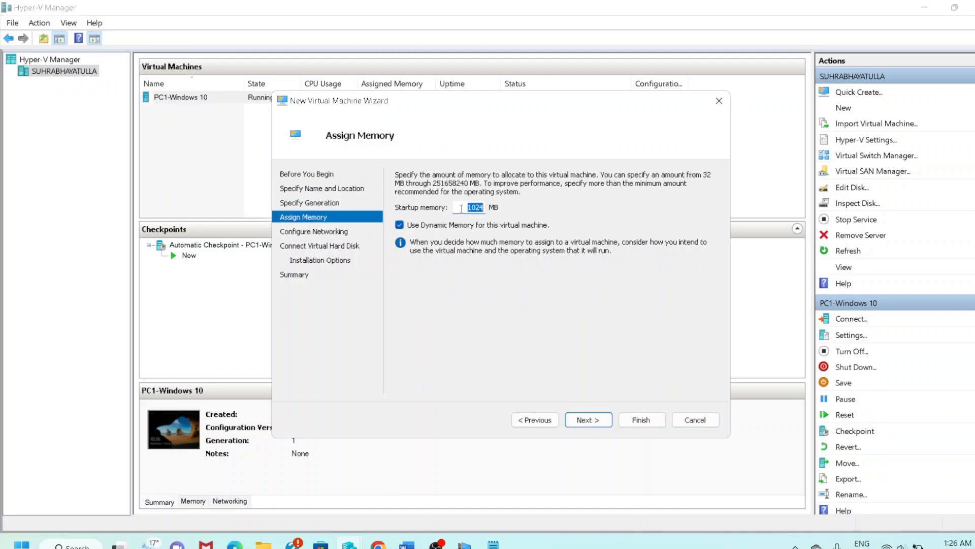
# Change the startup memory from 1024 to 4024 MB.
pyautogui.moveTo(461, 209); pyautogui.dragTo(487, 209)
pyautogui.press('Home')
pyautogui.press('BackSpace')
pyautogui.write('4')
pyautogui.click(586, 420)
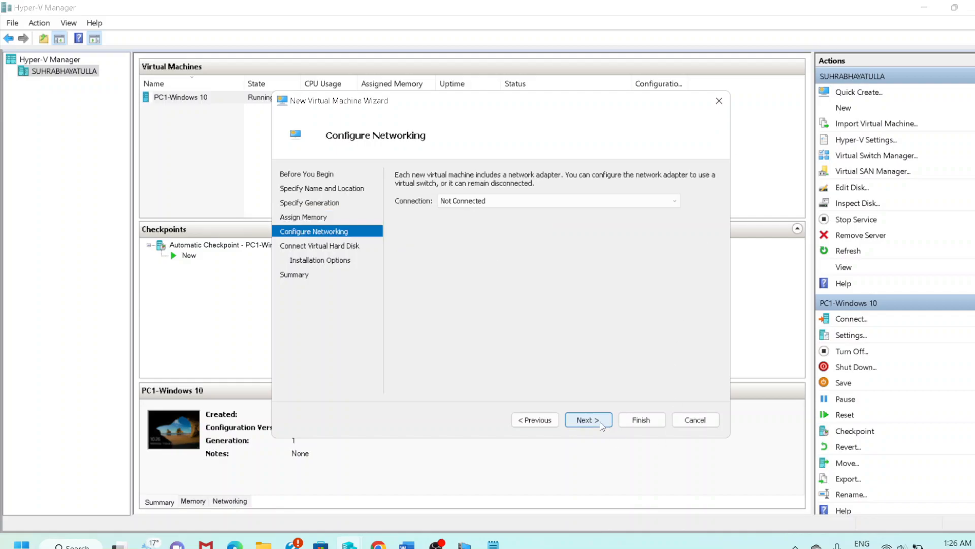
# Connect SERVER's network adapter to the IT virtual switch.
pyautogui.click(449, 207)
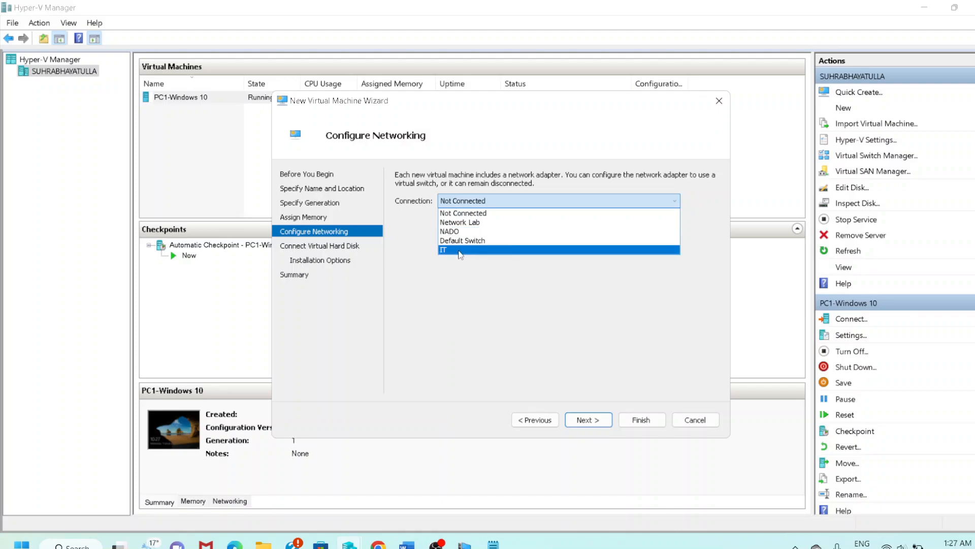
pyautogui.click(460, 250)
pyautogui.click(601, 419)
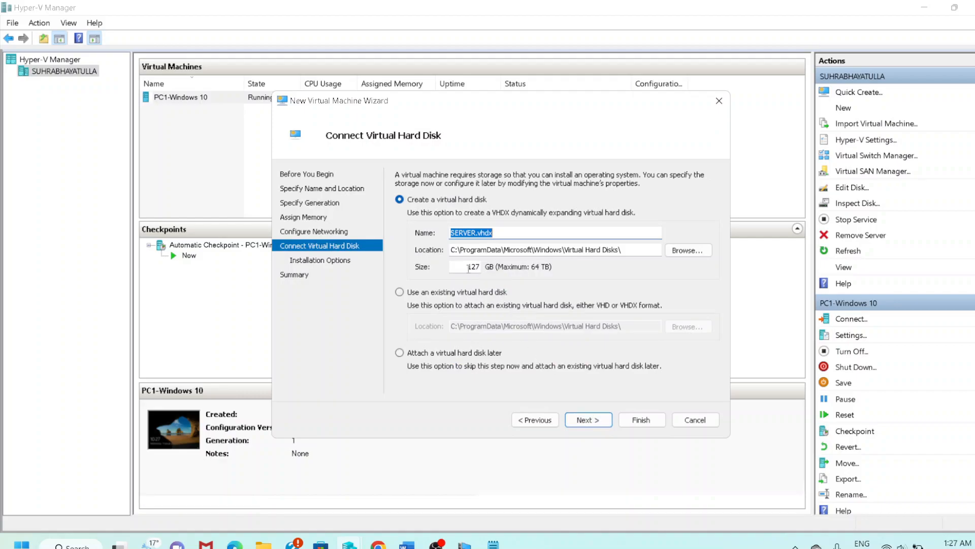
# Change the SERVER virtual disk size from 127 GB to 40 GB.
pyautogui.click(468, 267)
pyautogui.doubleClick(468, 266)
pyautogui.write('40')
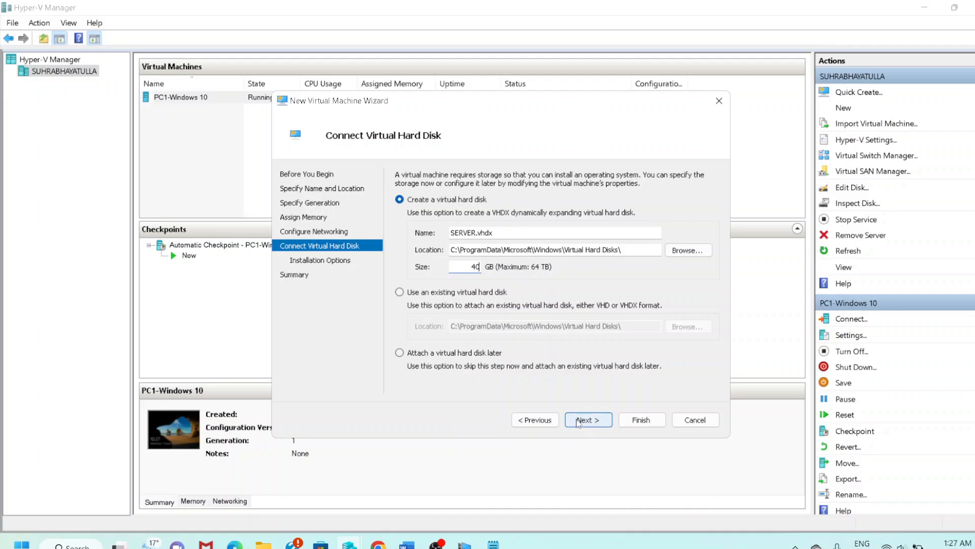
pyautogui.click(580, 419)
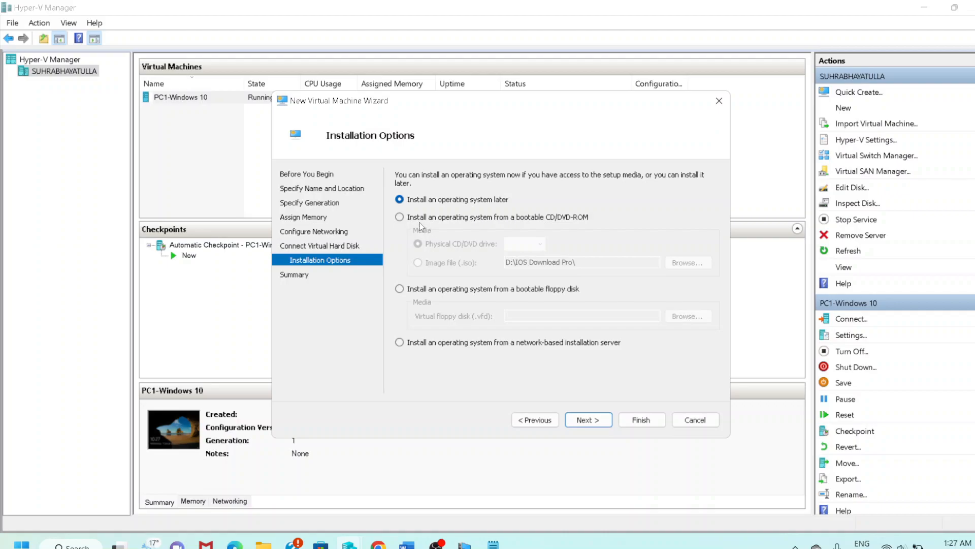
# Install from the Windows Server 2016 Datacenter ISO image file and finish the wizard.
pyautogui.click(400, 217)
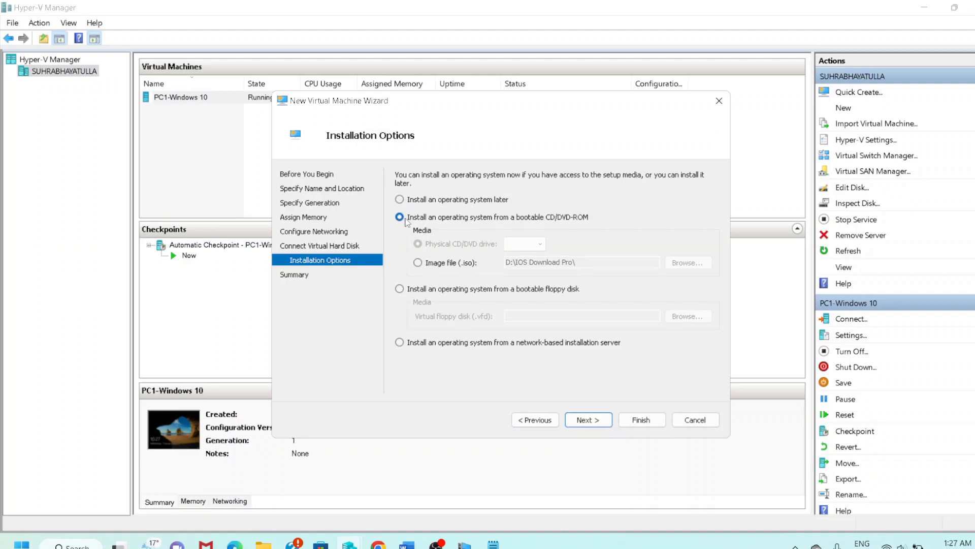
pyautogui.click(417, 263)
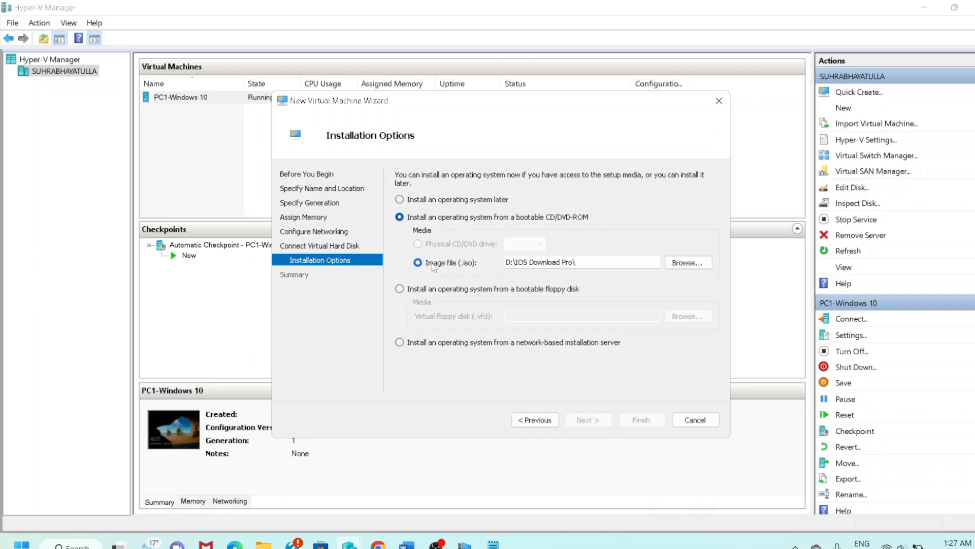
pyautogui.click(670, 267)
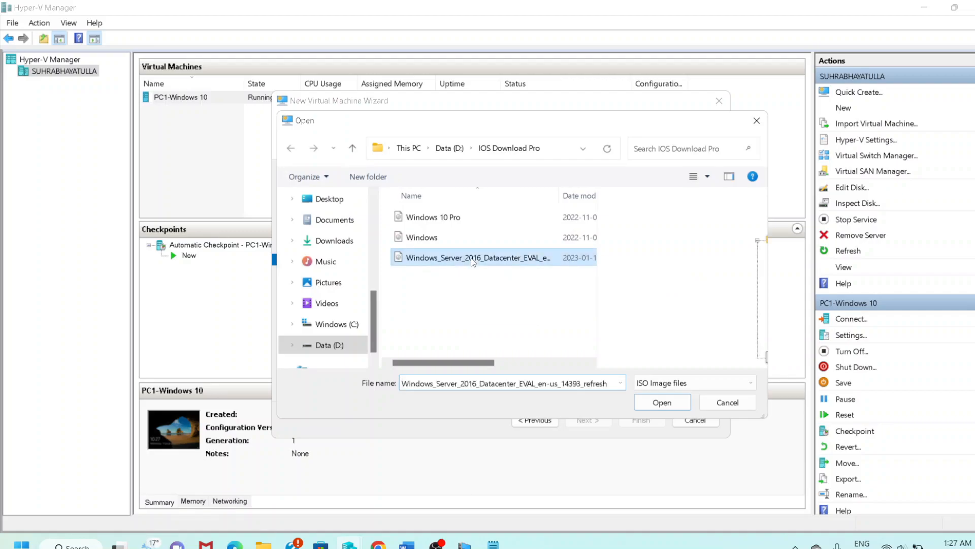
pyautogui.click(660, 402)
pyautogui.click(600, 422)
pyautogui.click(626, 422)
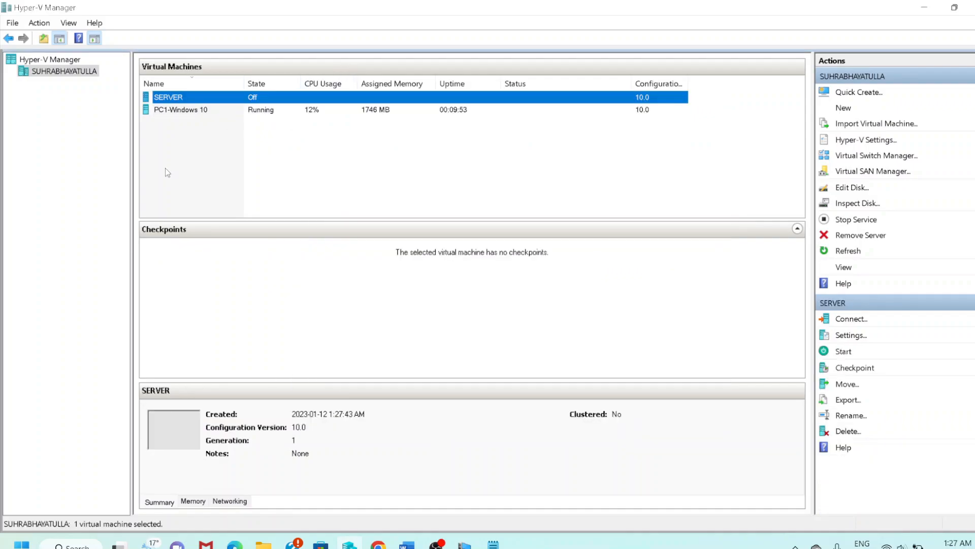
# Connect to the SERVER virtual machine and power it on.
pyautogui.rightClick(232, 95)
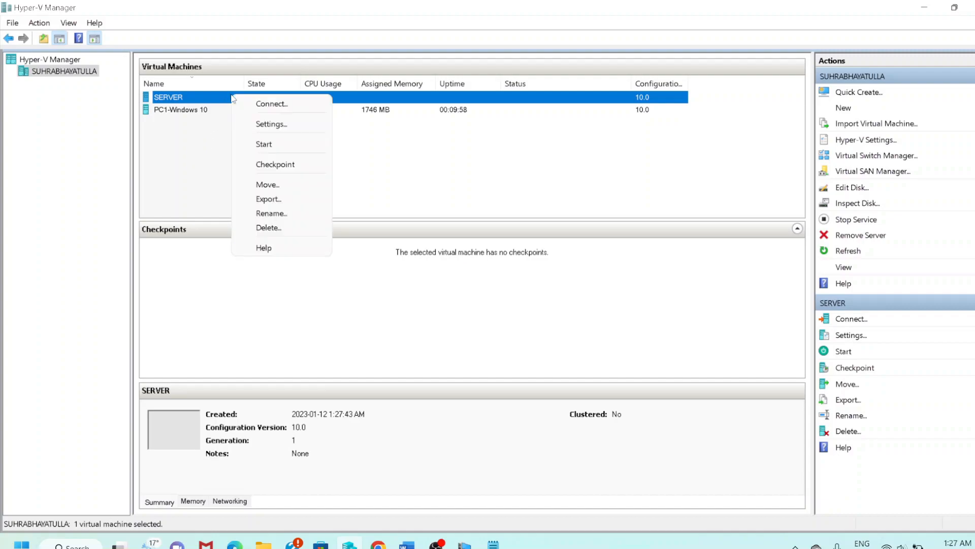
pyautogui.click(253, 105)
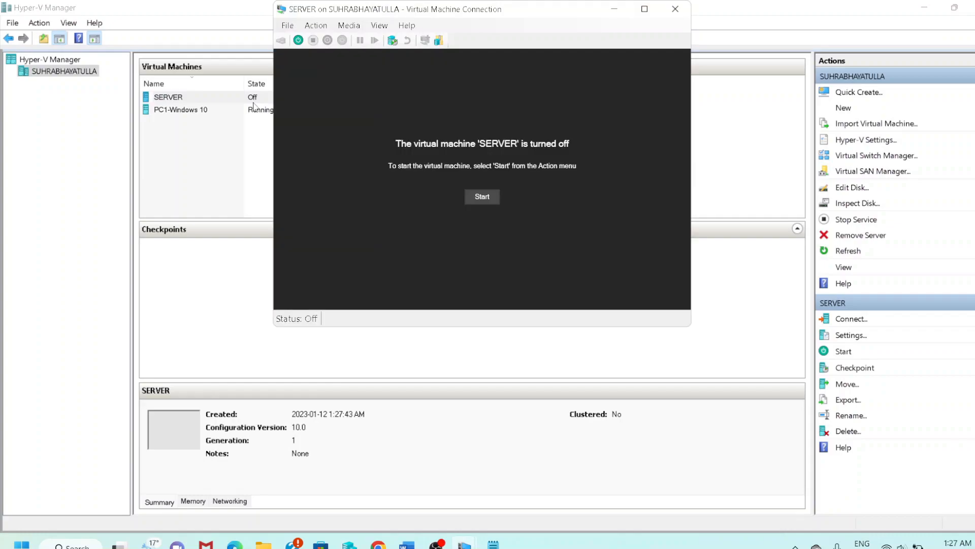
pyautogui.click(475, 196)
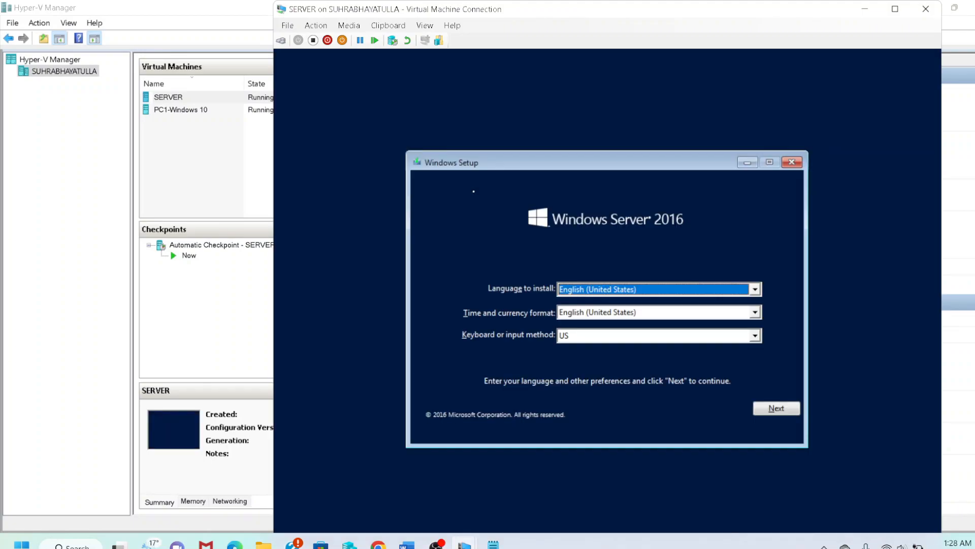
# Keep the default language and pick Windows Server 2016 Datacenter Evaluation (Desktop Experience).
pyautogui.click(782, 410)
pyautogui.click(611, 299)
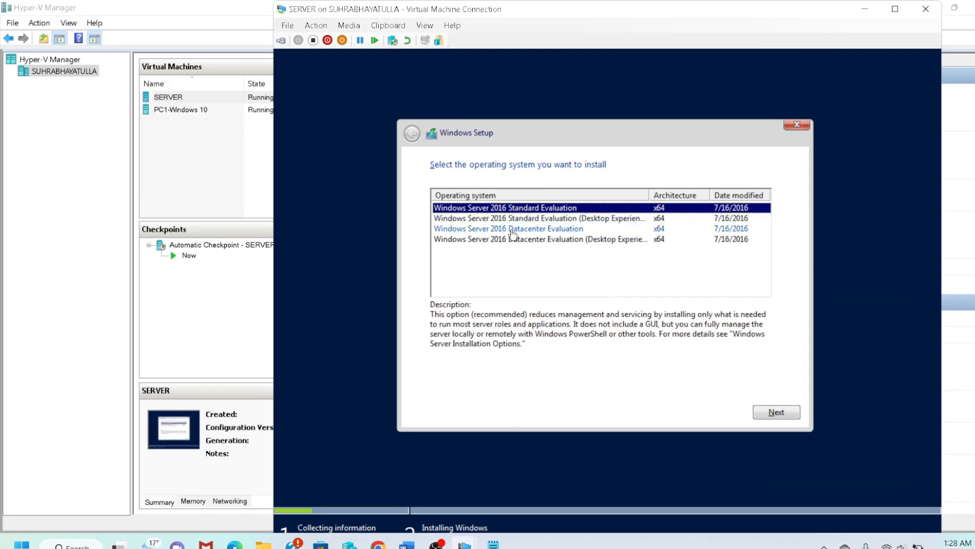
pyautogui.click(519, 245)
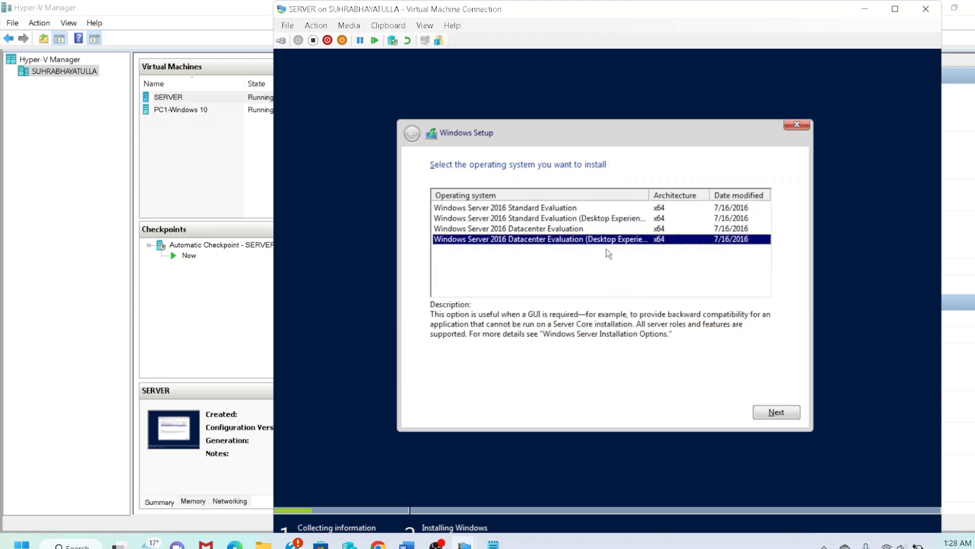
pyautogui.click(777, 412)
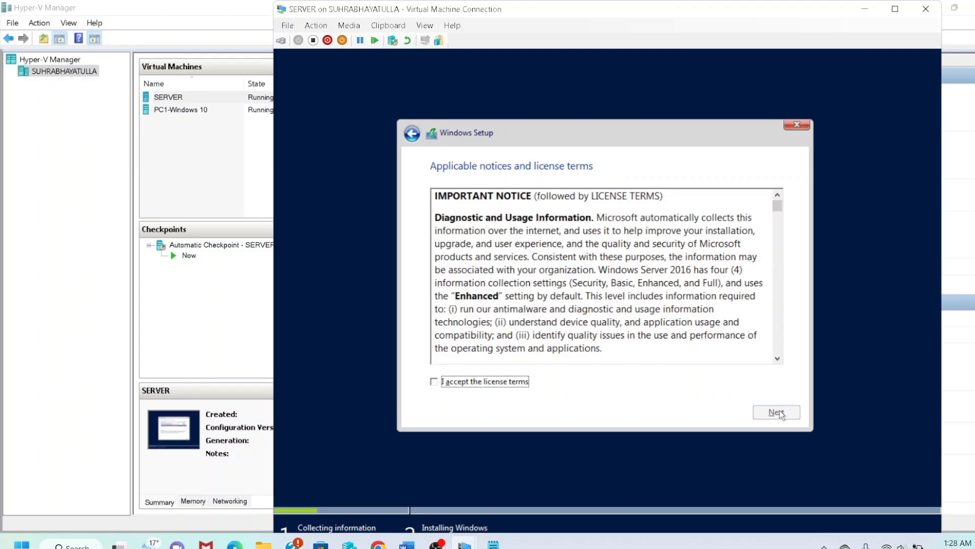
# Accept the license terms and choose a Custom install onto Drive 0's unallocated space.
pyautogui.click(488, 381)
pyautogui.click(776, 412)
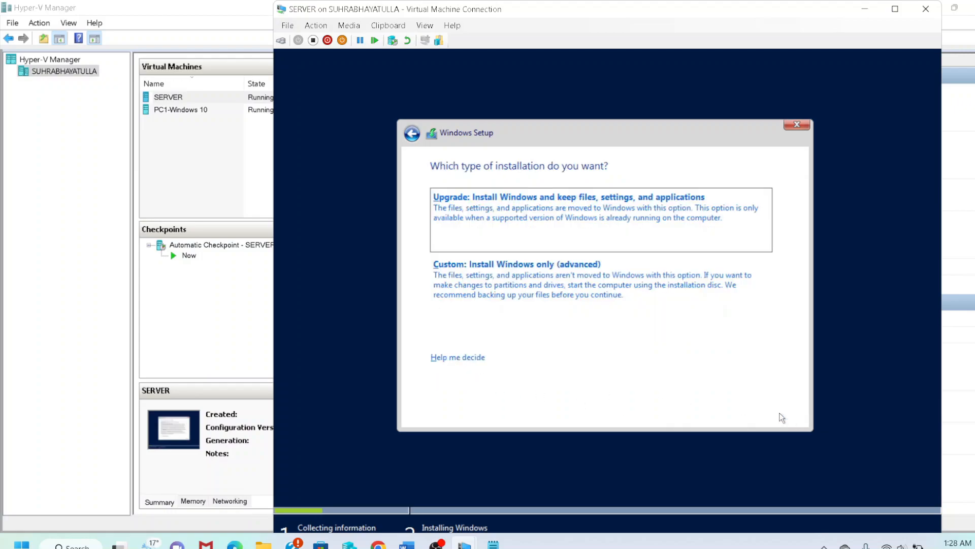
pyautogui.click(480, 271)
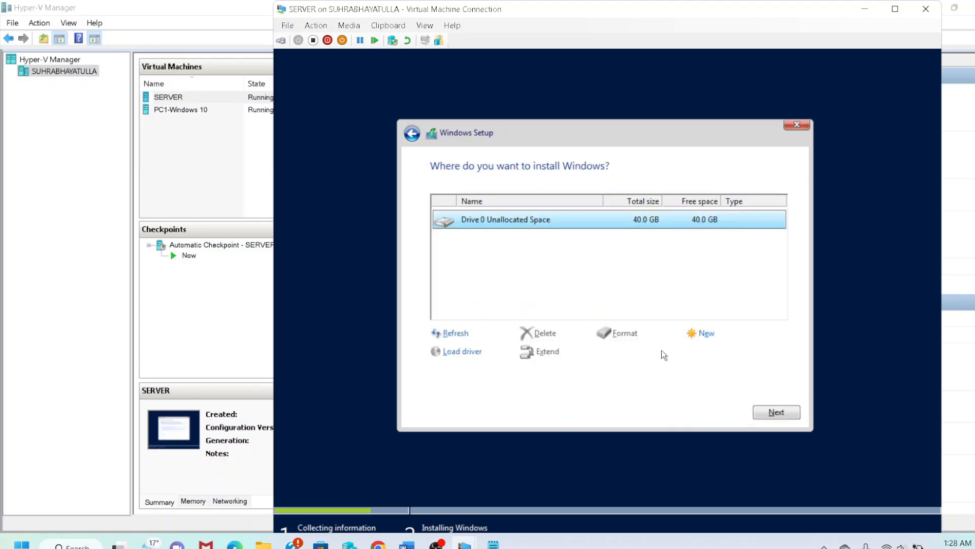
pyautogui.click(764, 412)
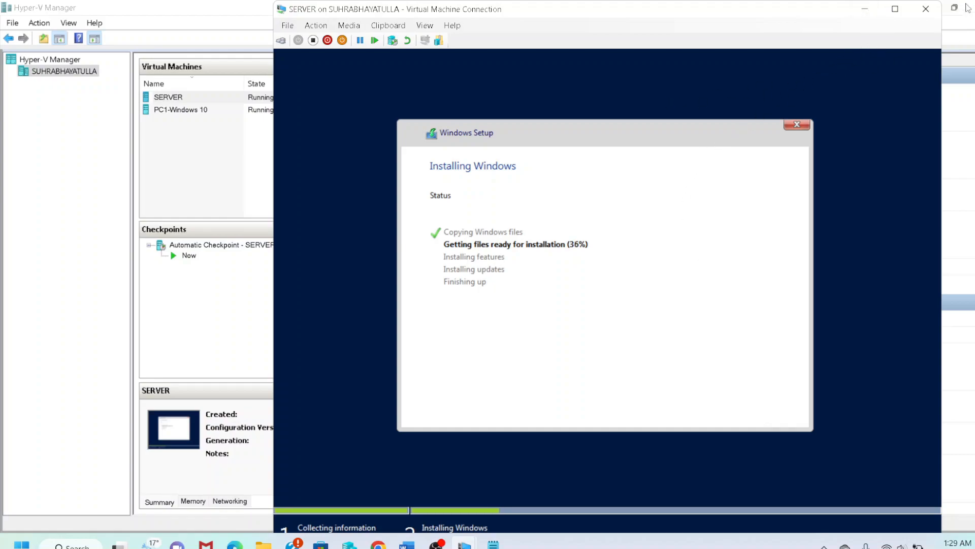
# Shift the VM window left and wait for Windows to install and reboot.
pyautogui.moveTo(655, 13); pyautogui.dragTo(552, 13)
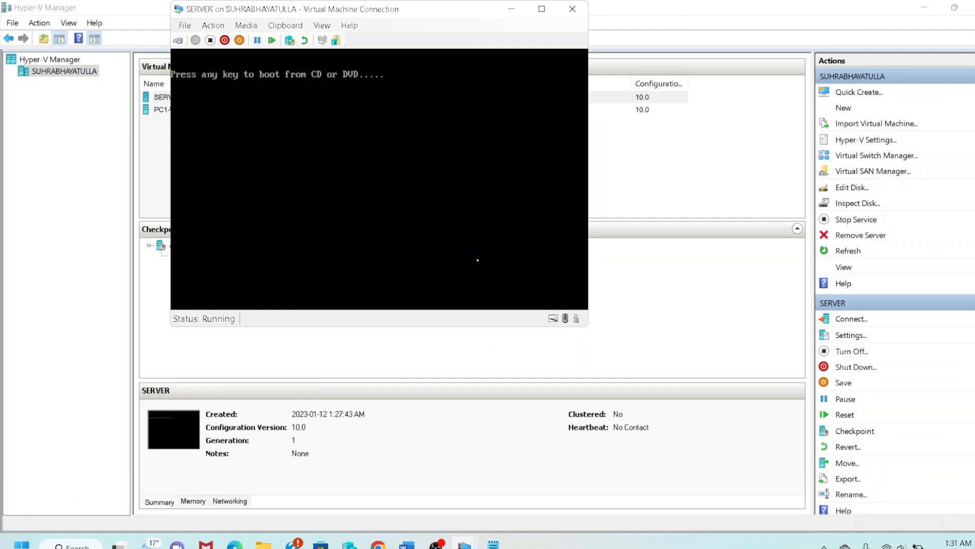
# Get past the boot-from-CD prompt and maximize the SERVER VM window.
pyautogui.press('Return')
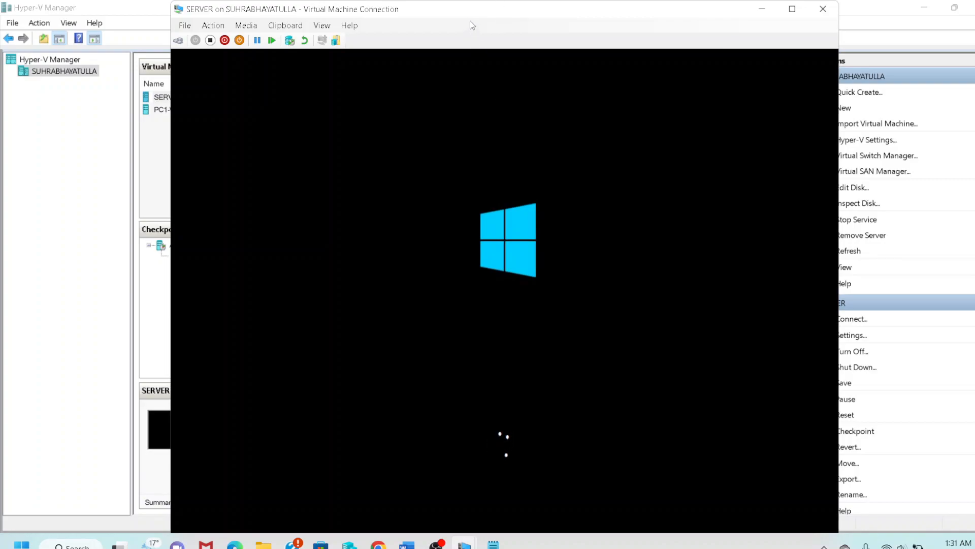
pyautogui.moveTo(466, 11); pyautogui.dragTo(457, 12)
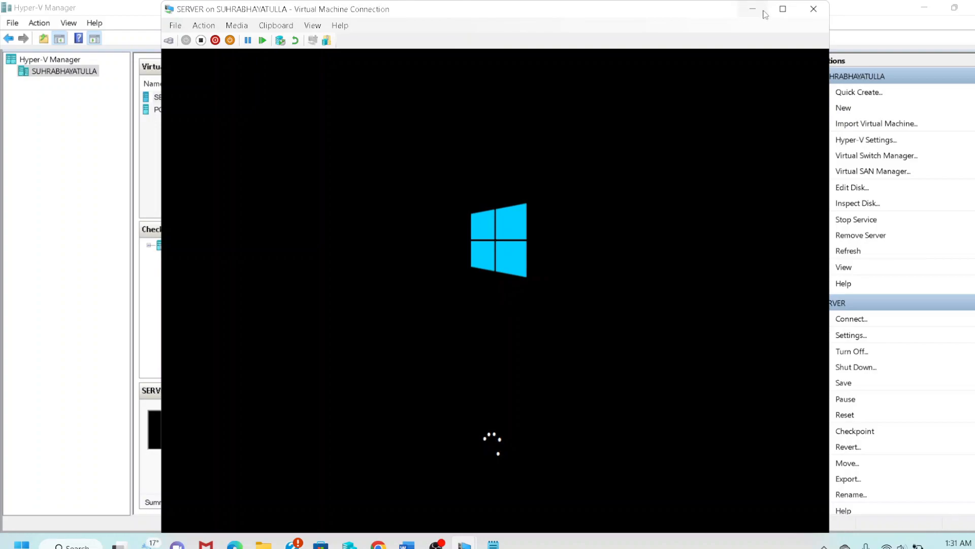
pyautogui.click(782, 10)
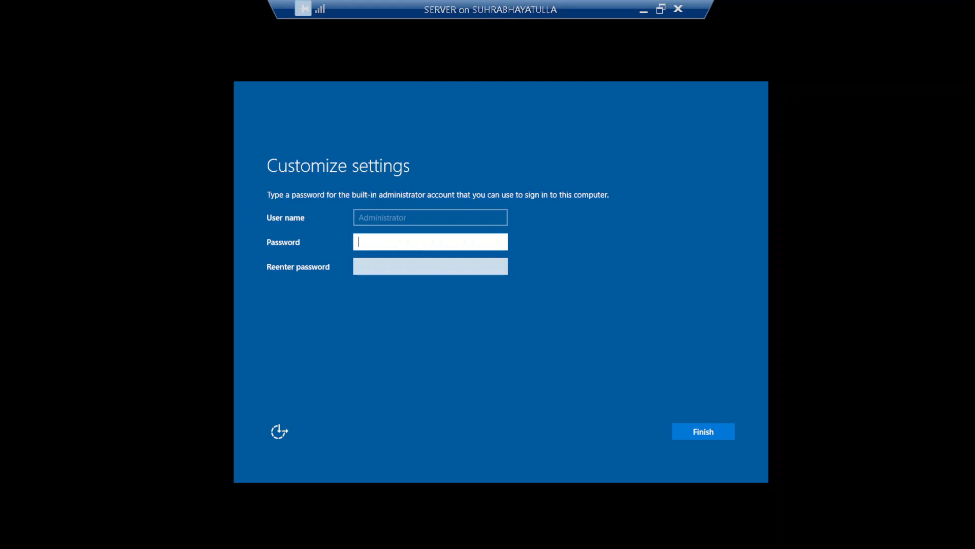
# Enter and confirm the Administrator password, retyping it after a mismatch, to finish setup.
pyautogui.write('Pa$$w0rd@123')
pyautogui.press('Tab')
pyautogui.write('Pa$$w0rd@12')
pyautogui.press('Return')
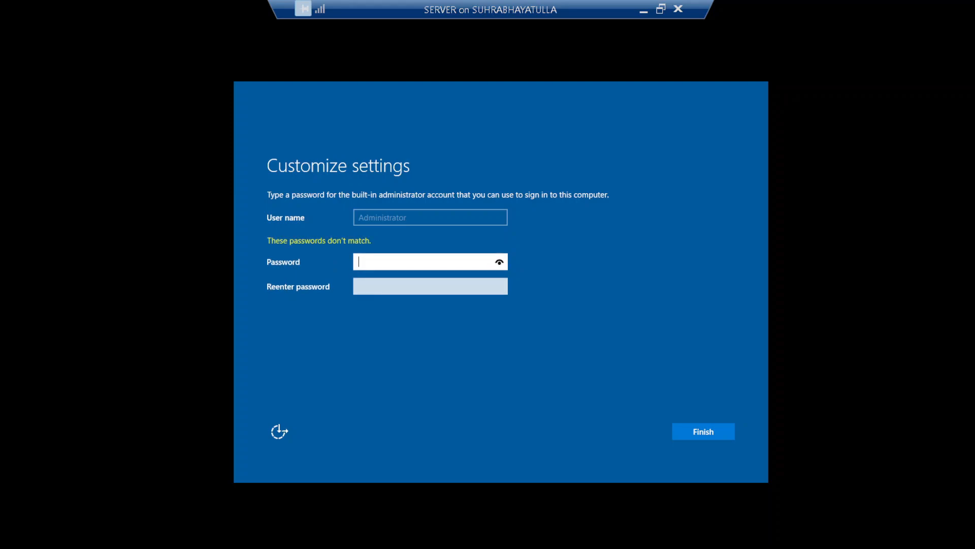
pyautogui.write('Pa$$w0rd@123')
pyautogui.press('Tab')
pyautogui.write('Pa$$')
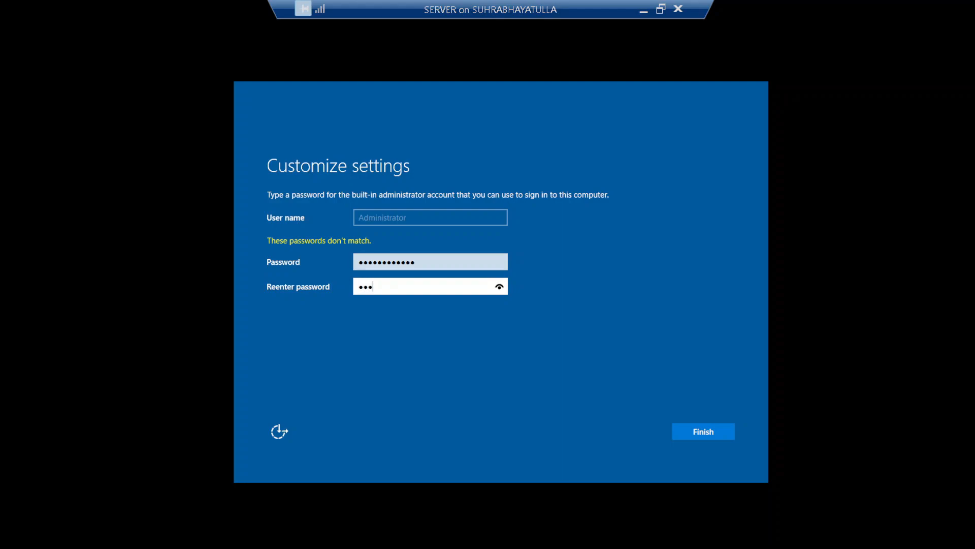
pyautogui.write('w0rd@123')
pyautogui.press('Return')
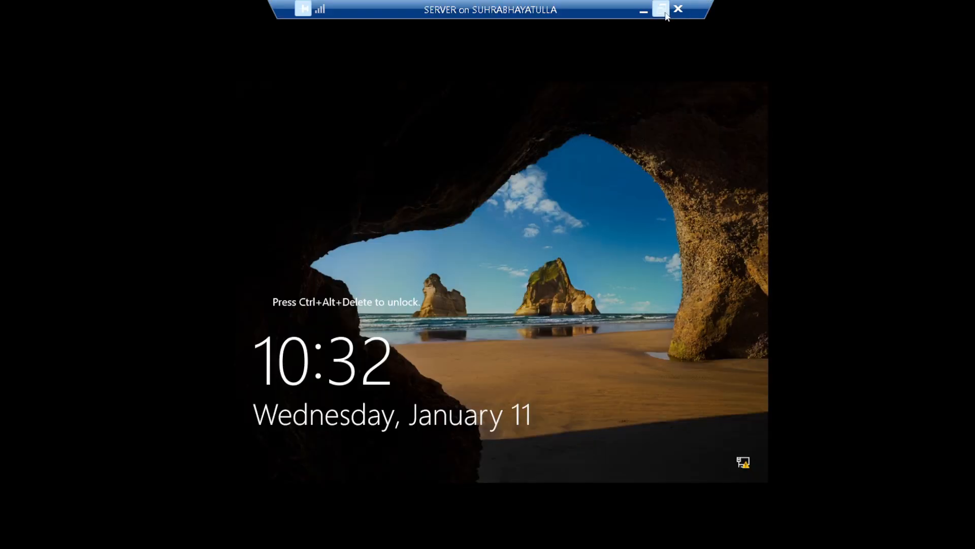
# Exit full screen, send Ctrl+Alt+Delete, and sign in with the Administrator password.
pyautogui.click(661, 4)
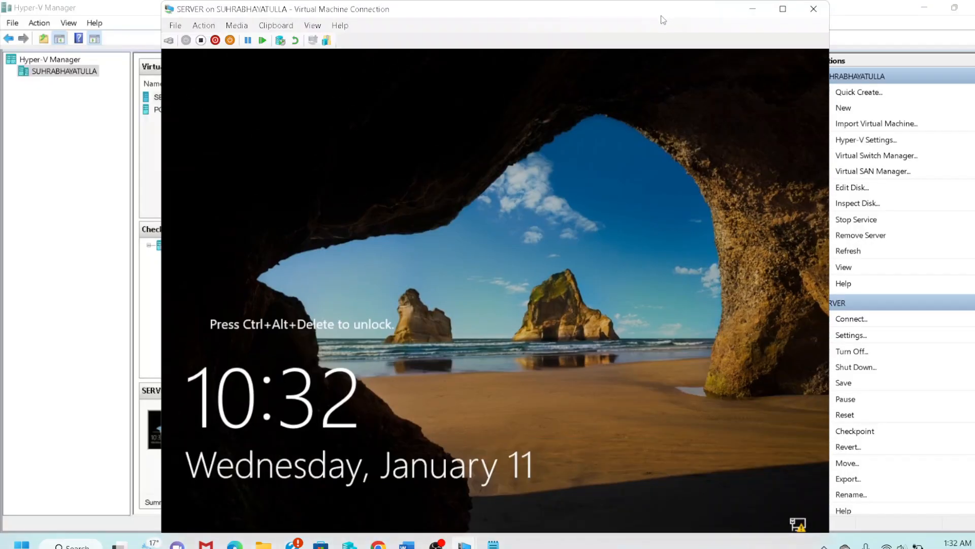
pyautogui.click(169, 41)
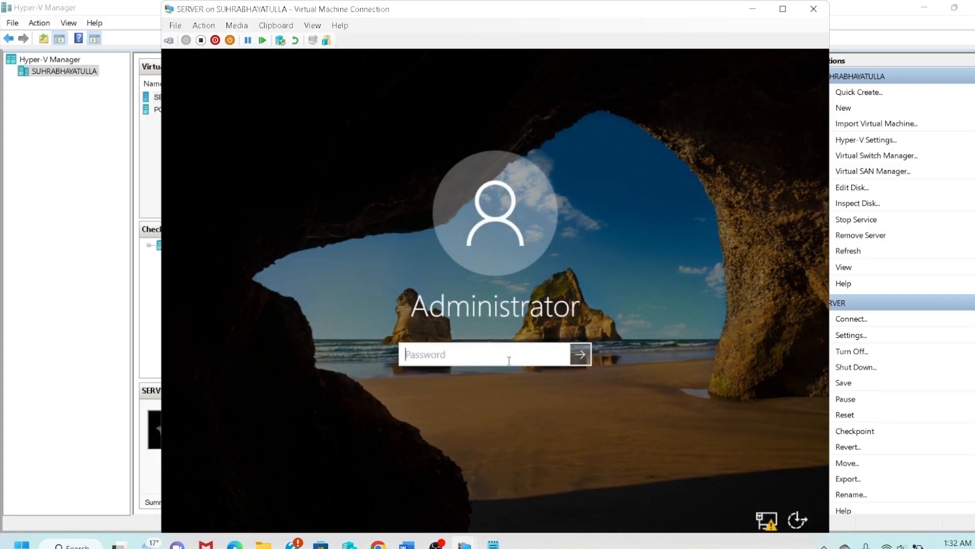
pyautogui.write('************')
pyautogui.press('Return')
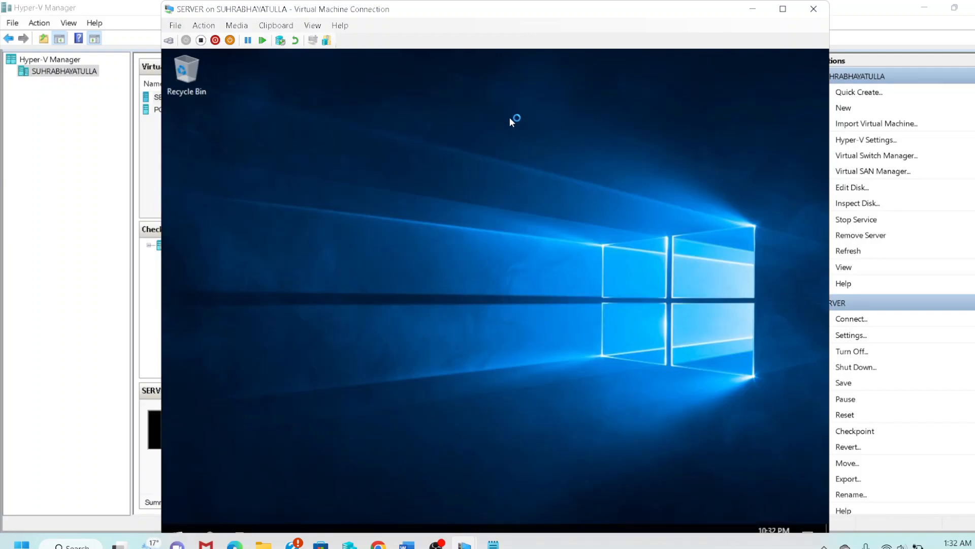
pyautogui.moveTo(474, 17); pyautogui.dragTo(468, 15)
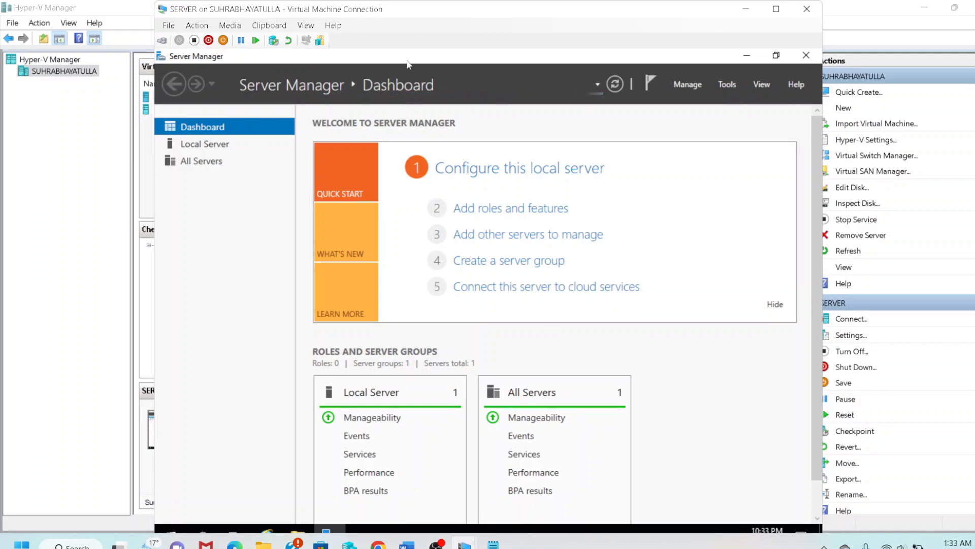
# Move the VM window back right and close Server Manager.
pyautogui.moveTo(391, 8); pyautogui.dragTo(510, 17)
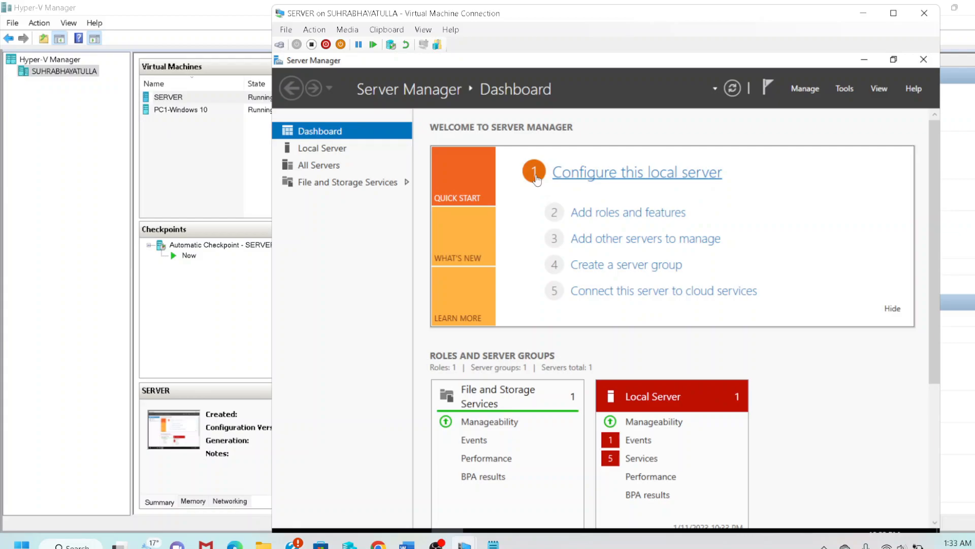
pyautogui.click(924, 60)
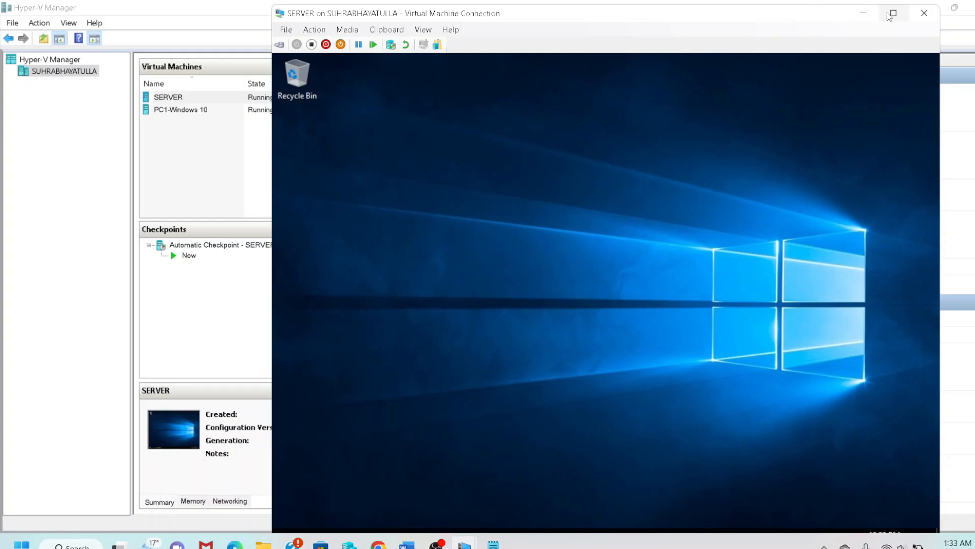
# Maximize the VM and open the Network folder in File Explorer.
pyautogui.click(893, 14)
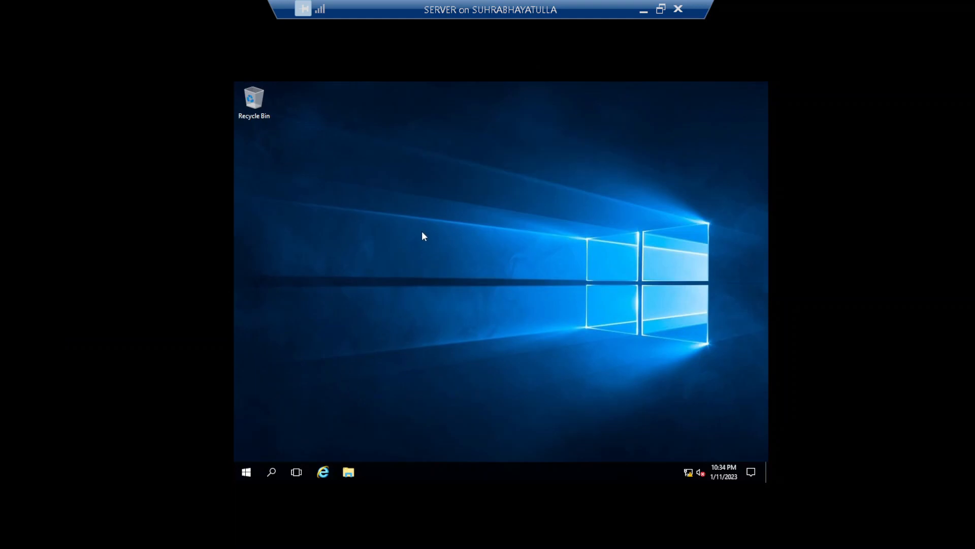
pyautogui.click(246, 473)
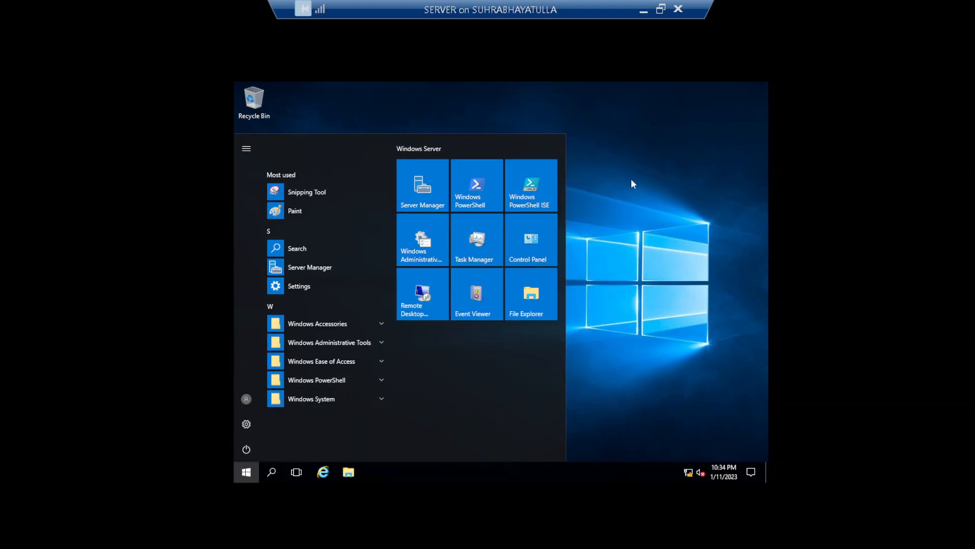
pyautogui.click(560, 199)
pyautogui.click(349, 472)
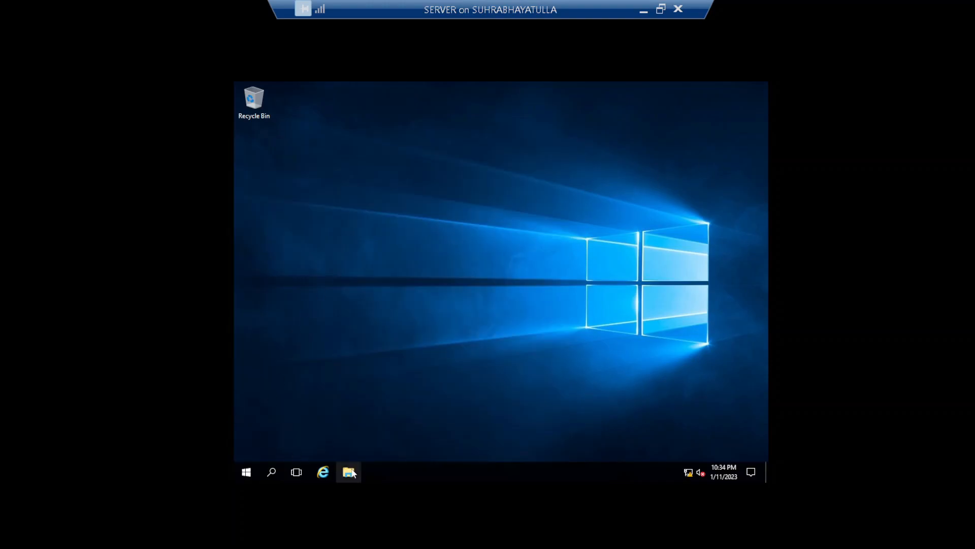
pyautogui.click(332, 248)
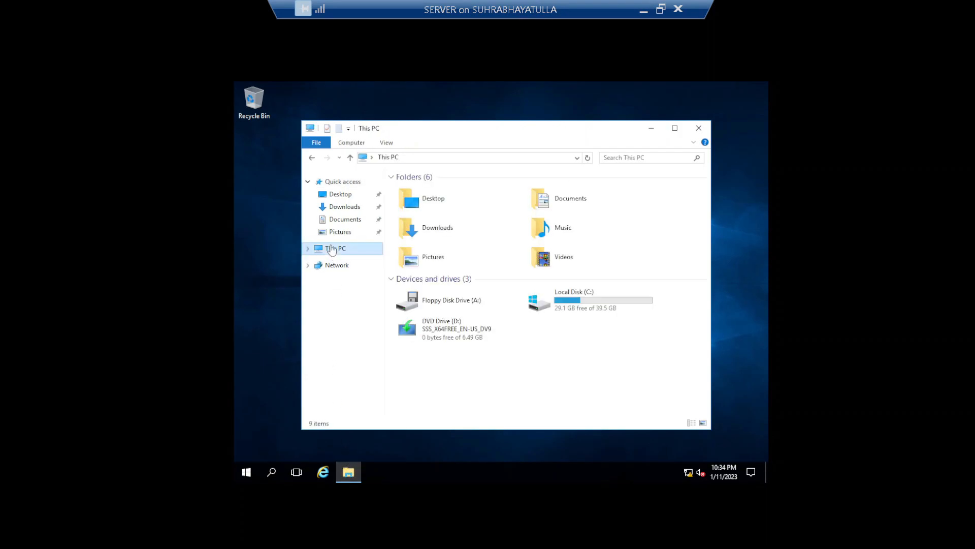
pyautogui.click(335, 267)
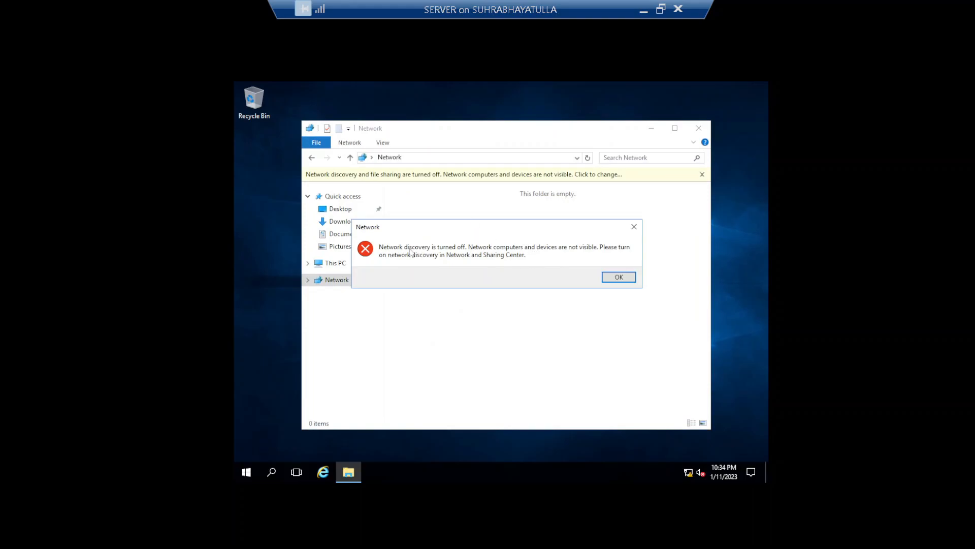
# Dismiss the warning and enable network discovery and file sharing for the private network.
pyautogui.click(623, 279)
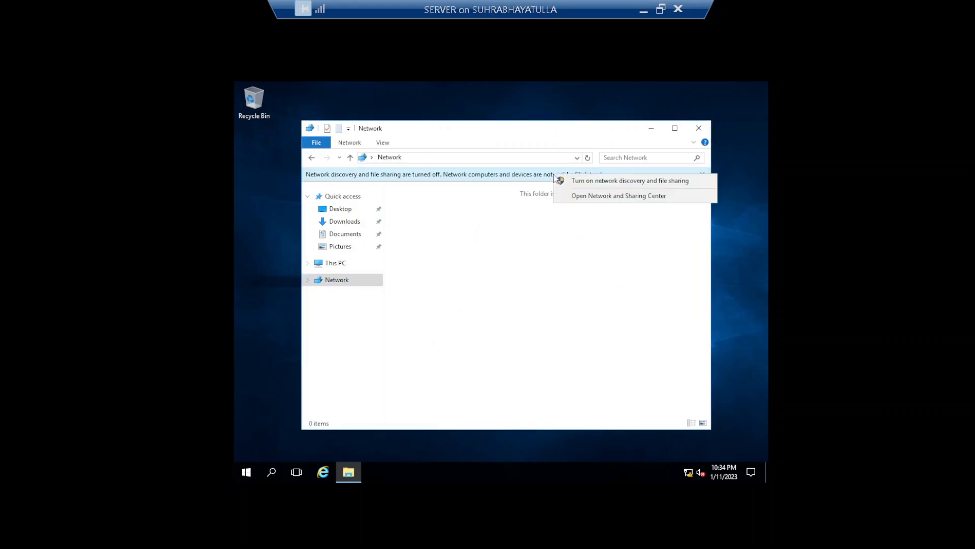
pyautogui.click(568, 182)
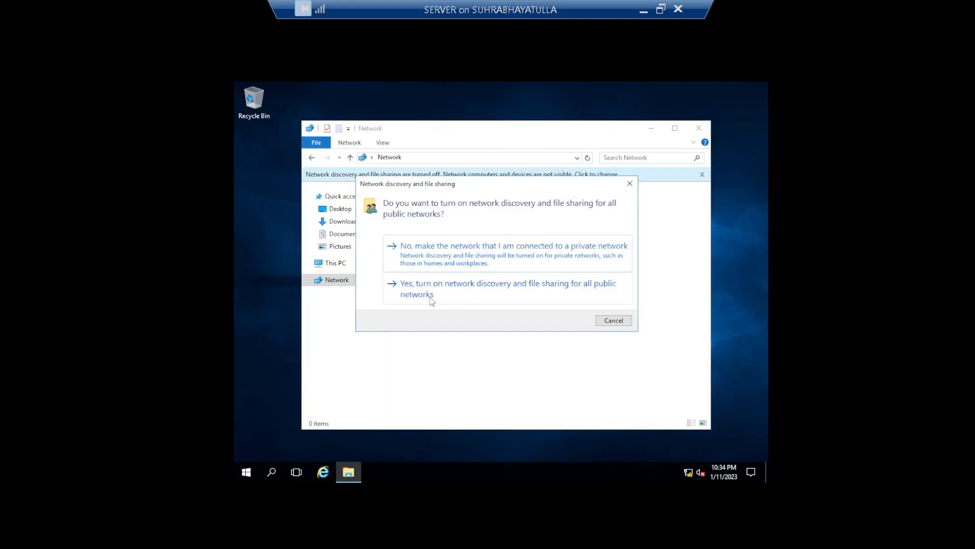
pyautogui.click(451, 255)
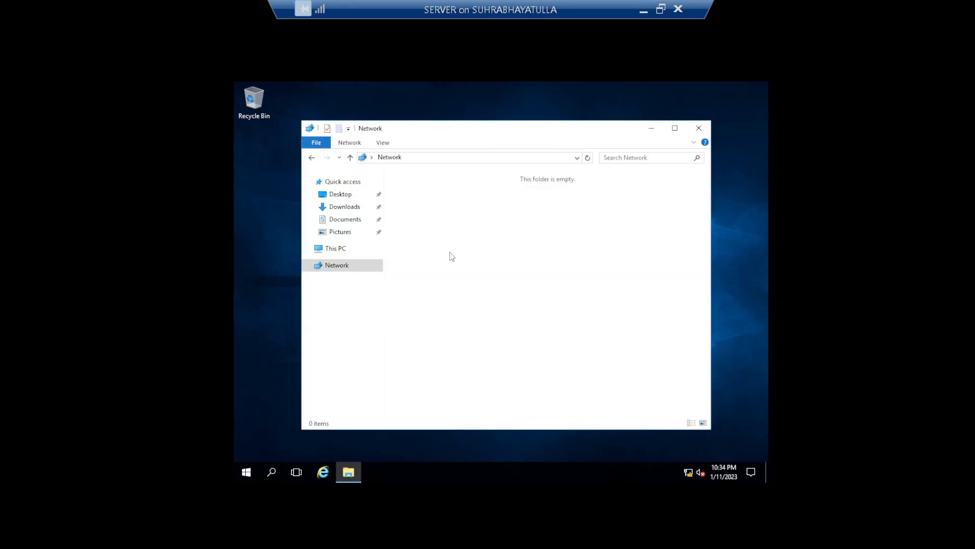
pyautogui.rightClick(343, 271)
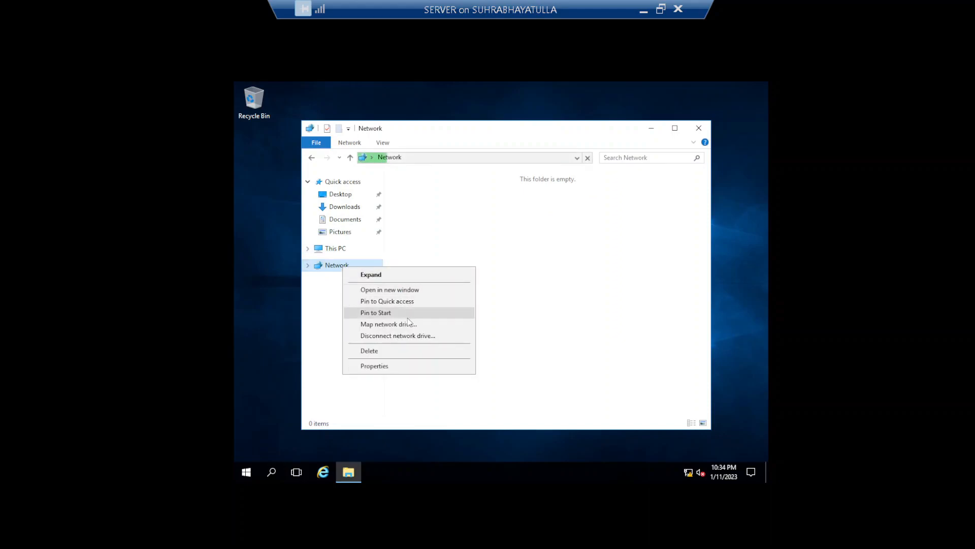
# Open the Ethernet adapter's properties from Network and Sharing Center.
pyautogui.click(392, 366)
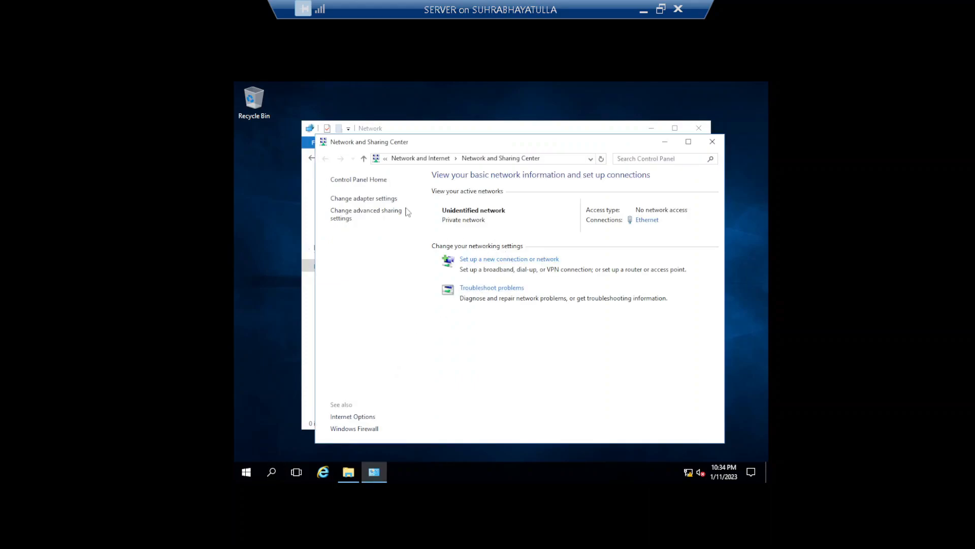
pyautogui.click(376, 200)
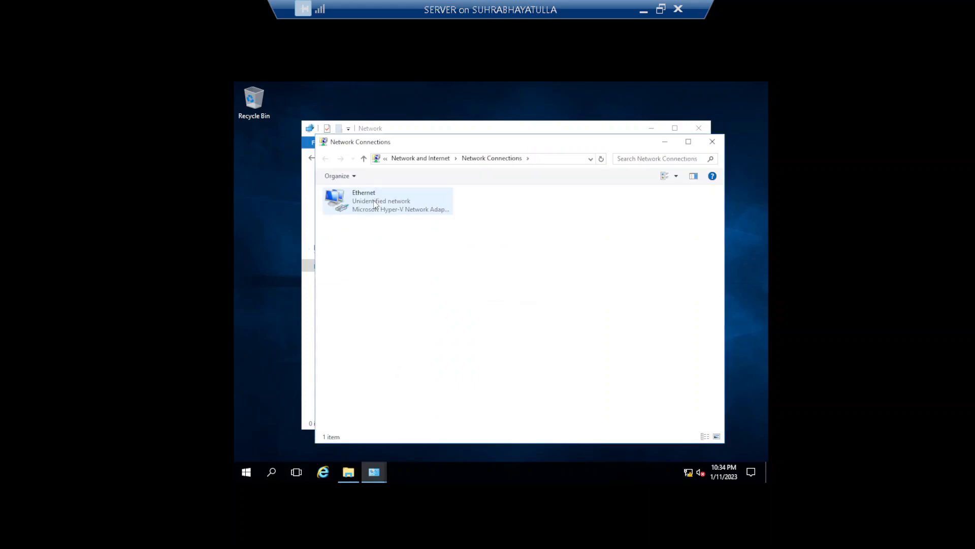
pyautogui.rightClick(376, 204)
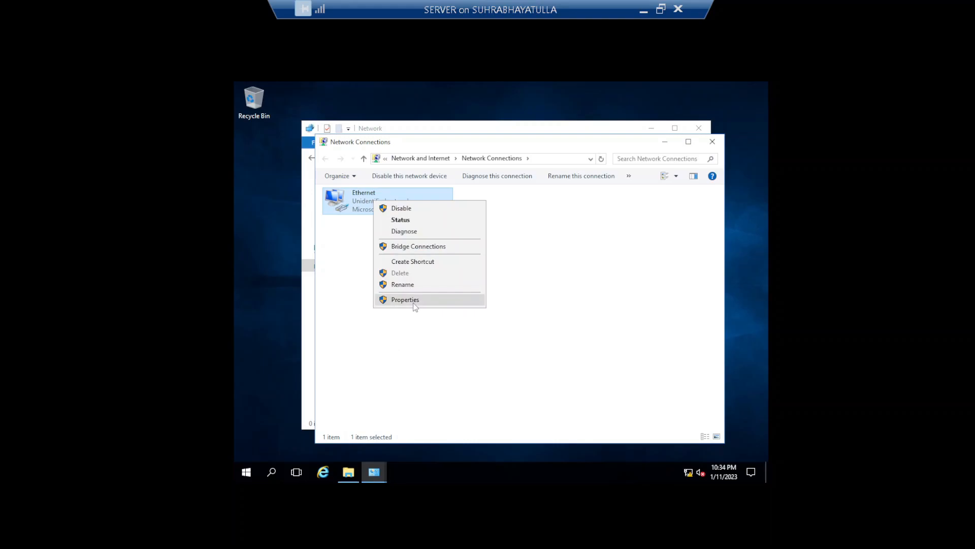
pyautogui.click(406, 300)
pyautogui.moveTo(382, 190); pyautogui.dragTo(544, 175)
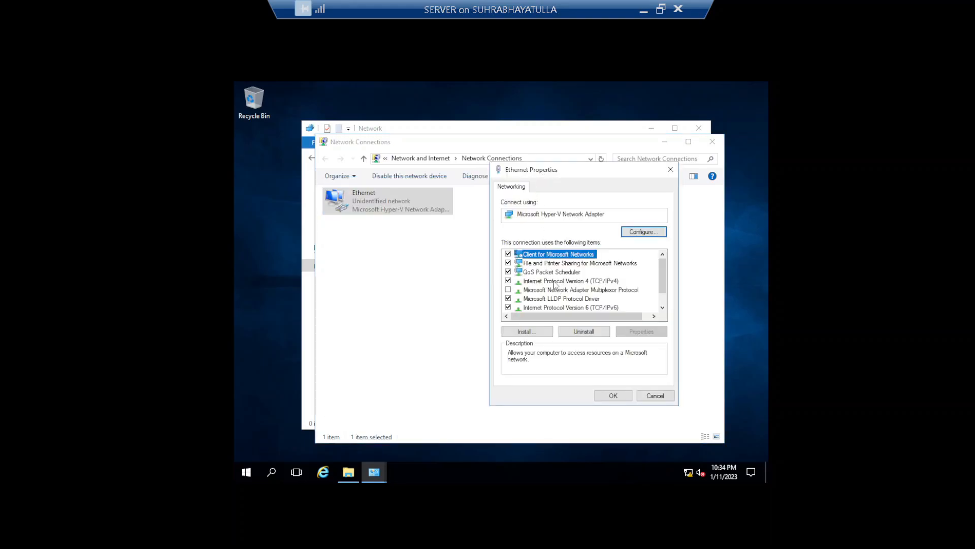
# Set IPv4 to static 192.168.1.1, mask 255.255.255.0, and close the dialogs.
pyautogui.click(555, 281)
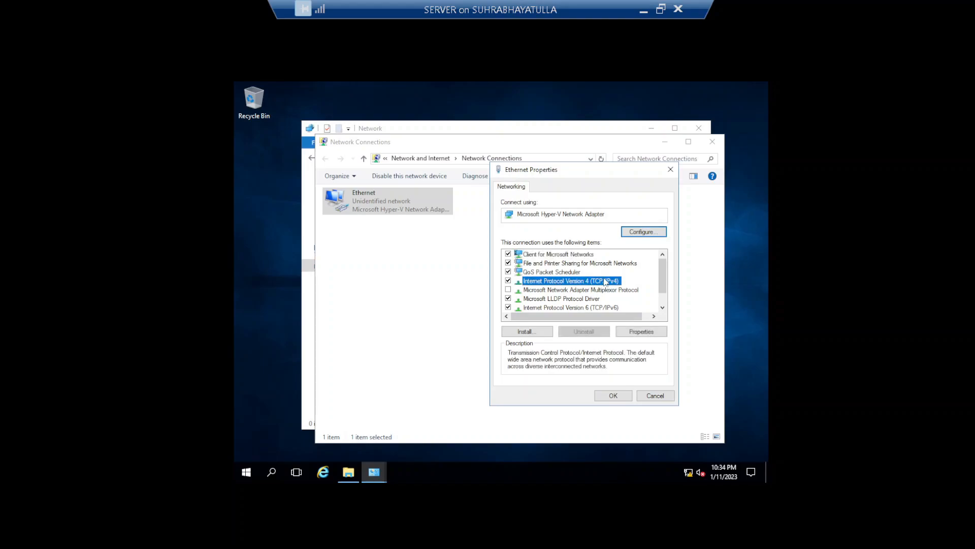
pyautogui.click(638, 332)
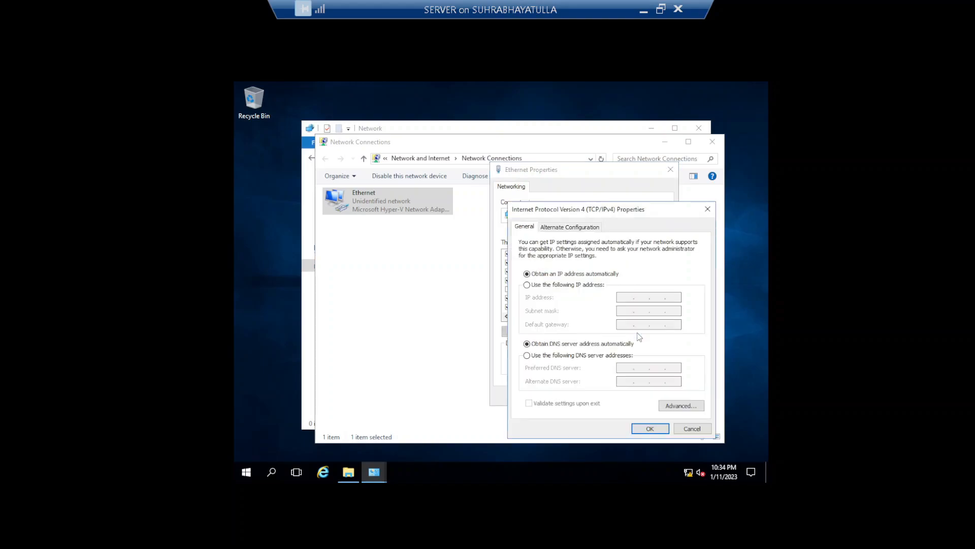
pyautogui.click(573, 285)
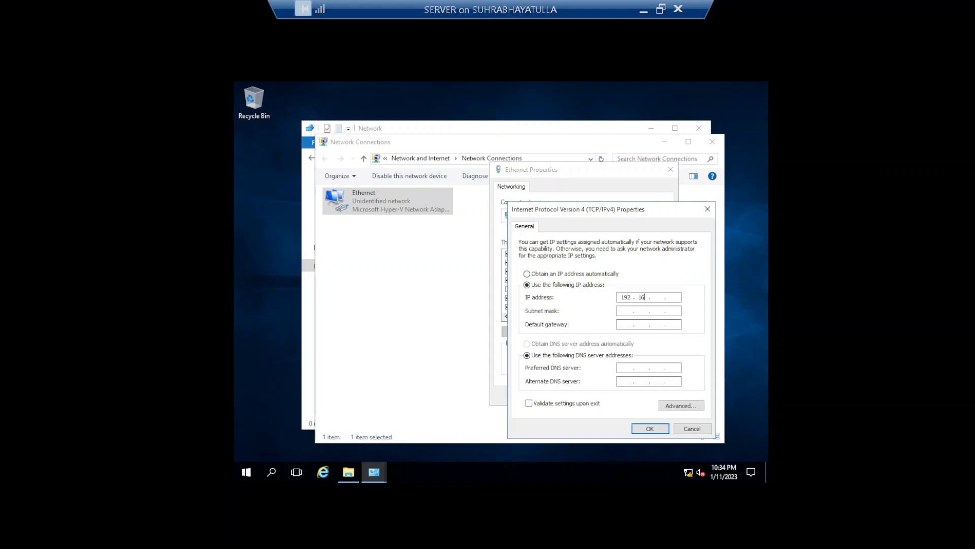
pyautogui.write('.')
pyautogui.press('Tab')
pyautogui.click(654, 429)
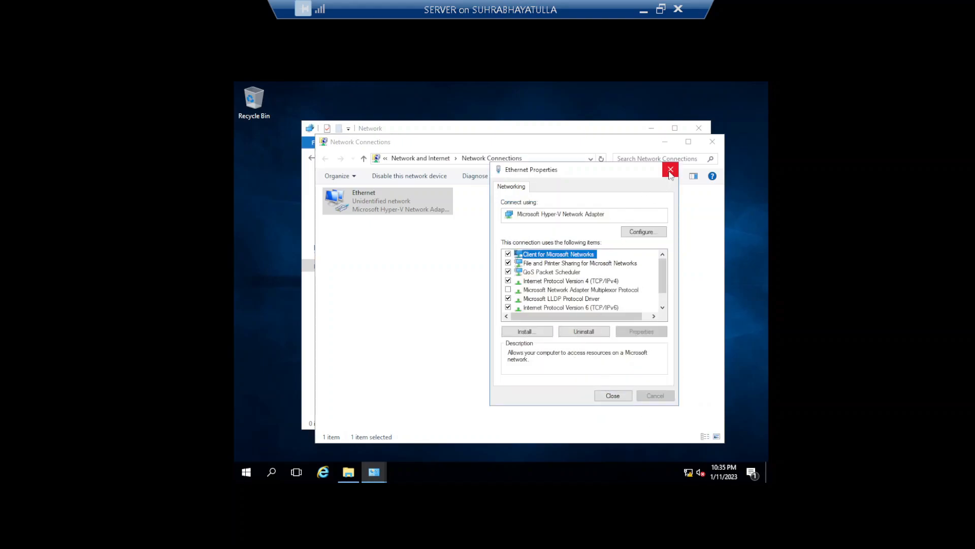
pyautogui.click(671, 171)
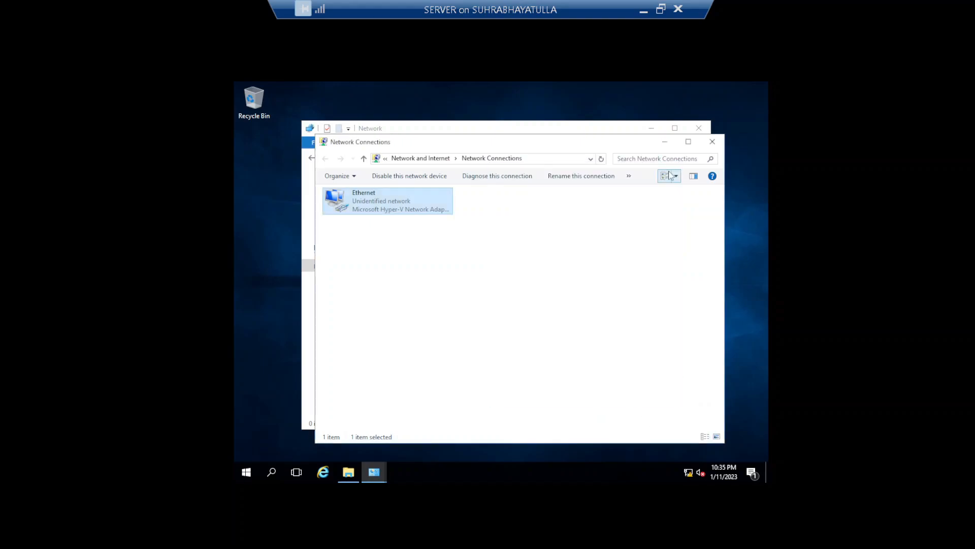
pyautogui.click(711, 142)
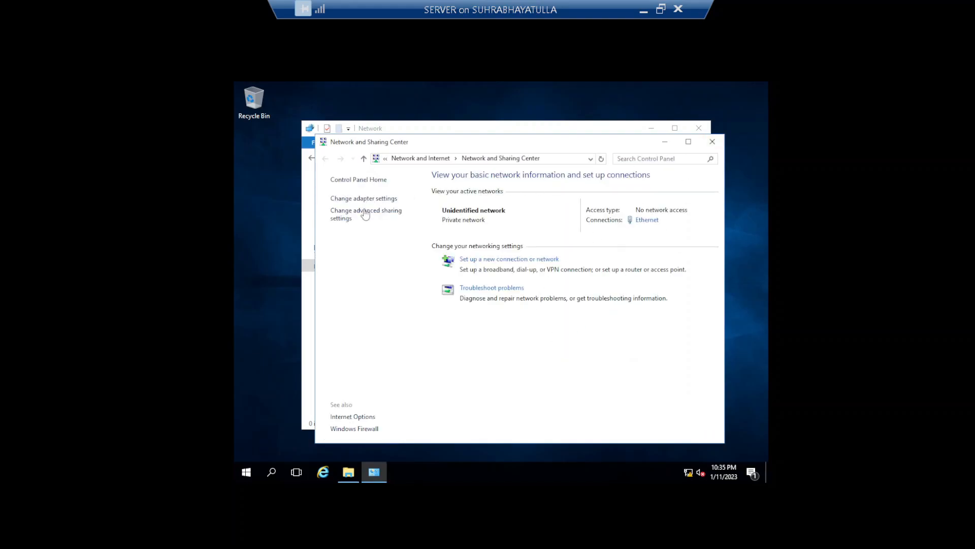
# On SERVER, switch Windows Firewall off for private and public networks, then restore recommended settings.
pyautogui.click(359, 430)
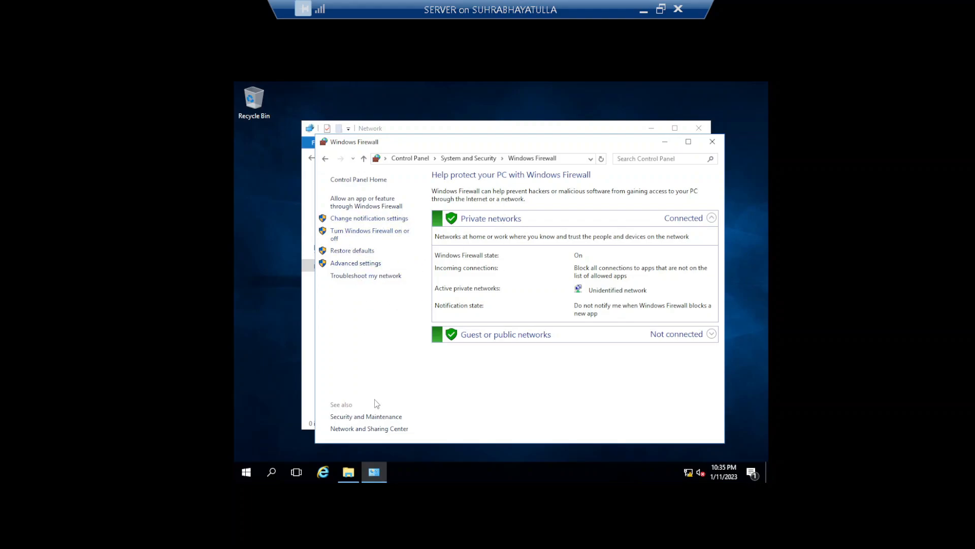
pyautogui.click(384, 235)
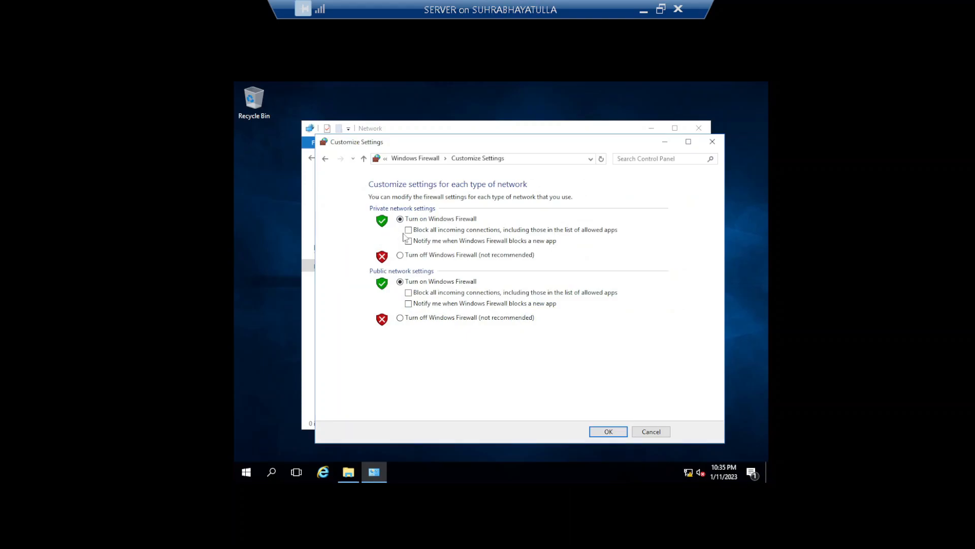
pyautogui.click(401, 255)
pyautogui.click(401, 318)
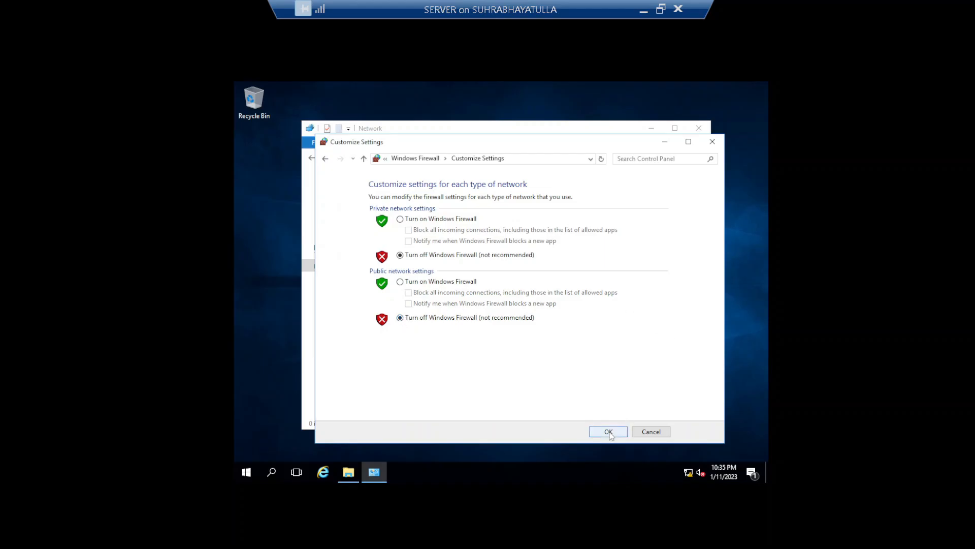
pyautogui.click(608, 432)
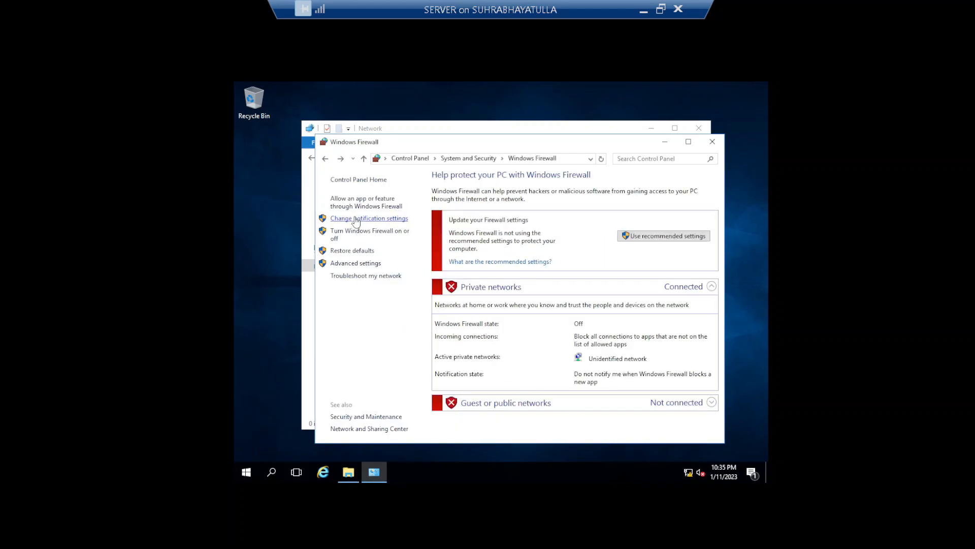
pyautogui.click(671, 237)
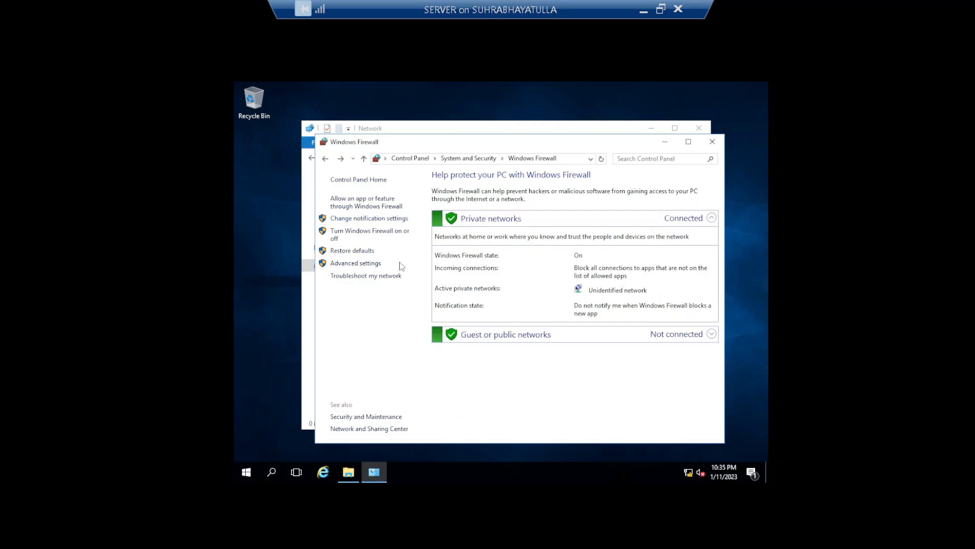
# View the Inbound Rules in SERVER's Windows Firewall with Advanced Security, then close it.
pyautogui.click(367, 264)
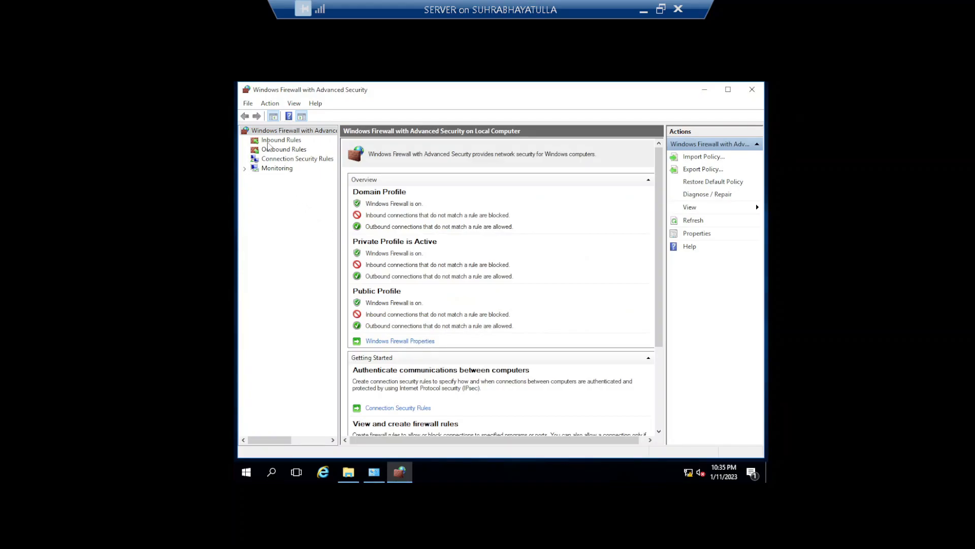
pyautogui.click(267, 141)
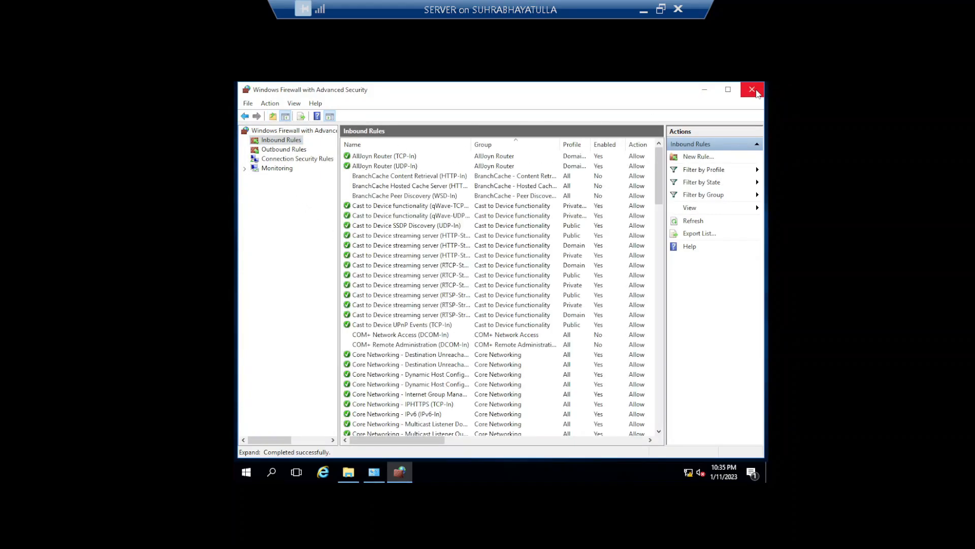
pyautogui.click(753, 90)
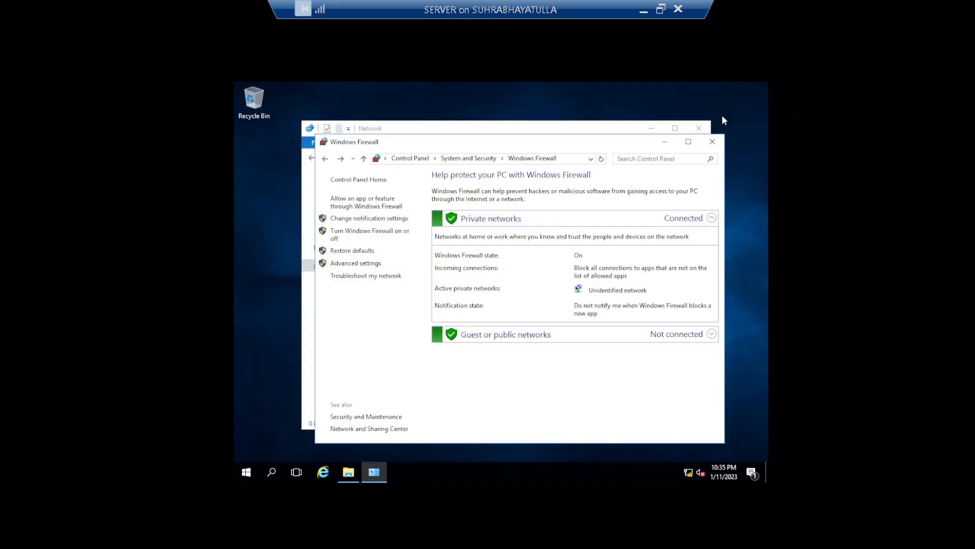
# Turn SERVER's Windows Firewall off for both private and public networks.
pyautogui.click(375, 219)
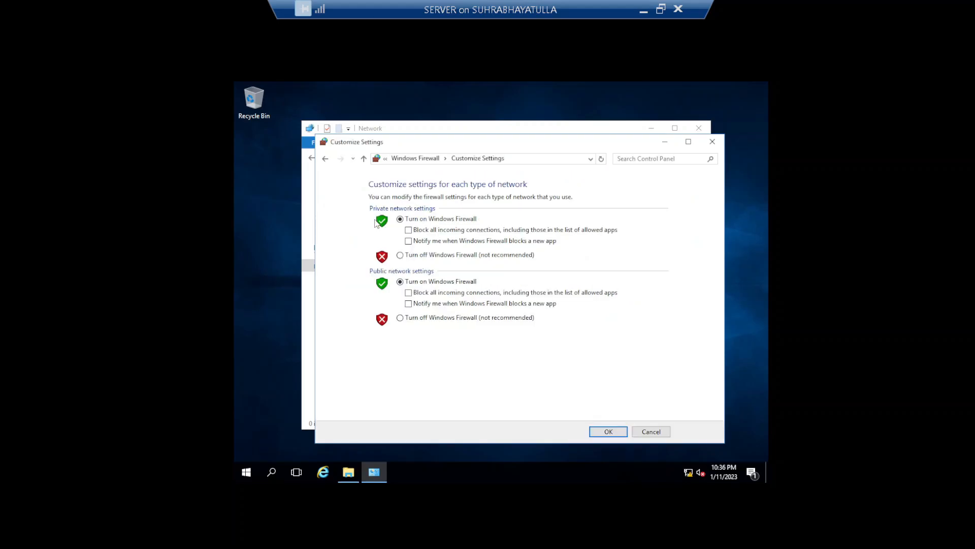
pyautogui.click(401, 257)
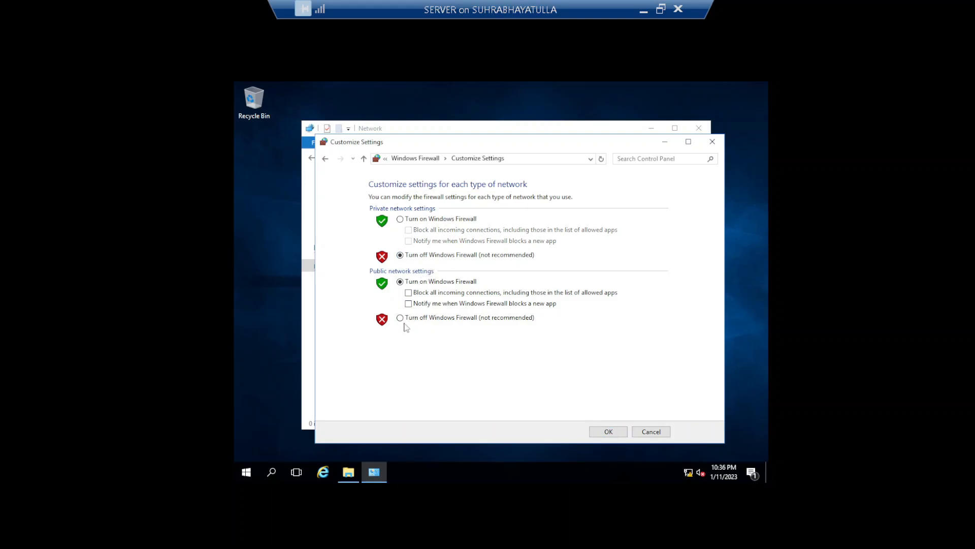
pyautogui.click(401, 318)
pyautogui.click(620, 433)
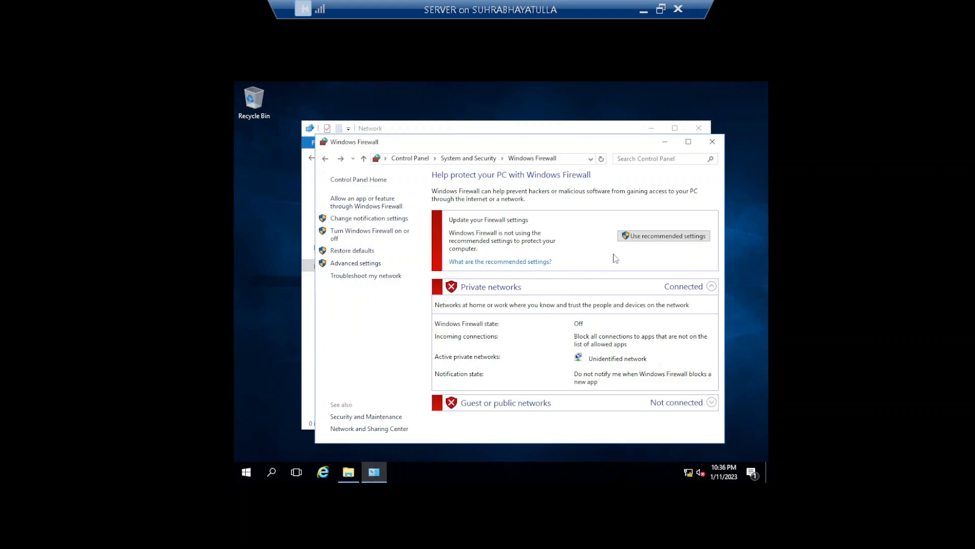
# Close SERVER's firewall and Network windows, exit full screen, and select PC1-Windows 10.
pyautogui.click(713, 145)
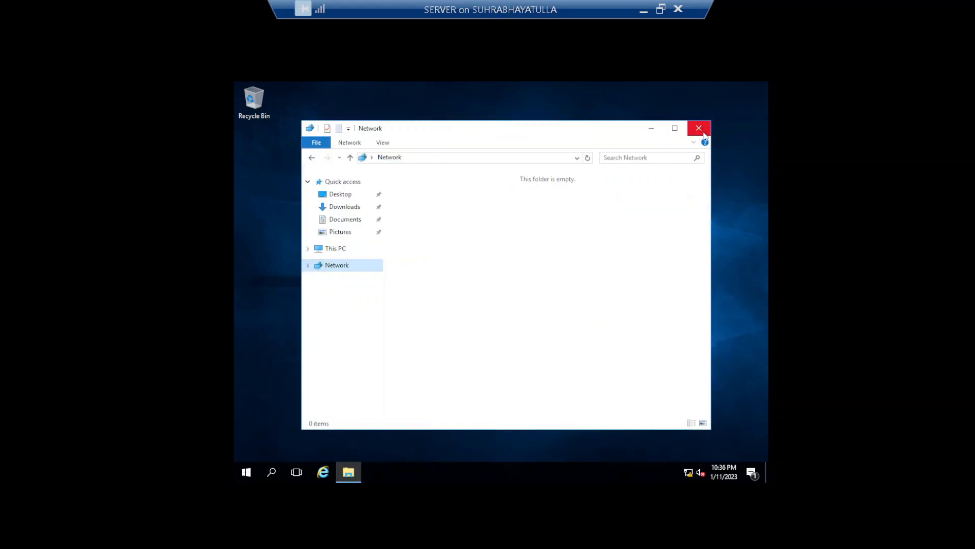
pyautogui.click(704, 133)
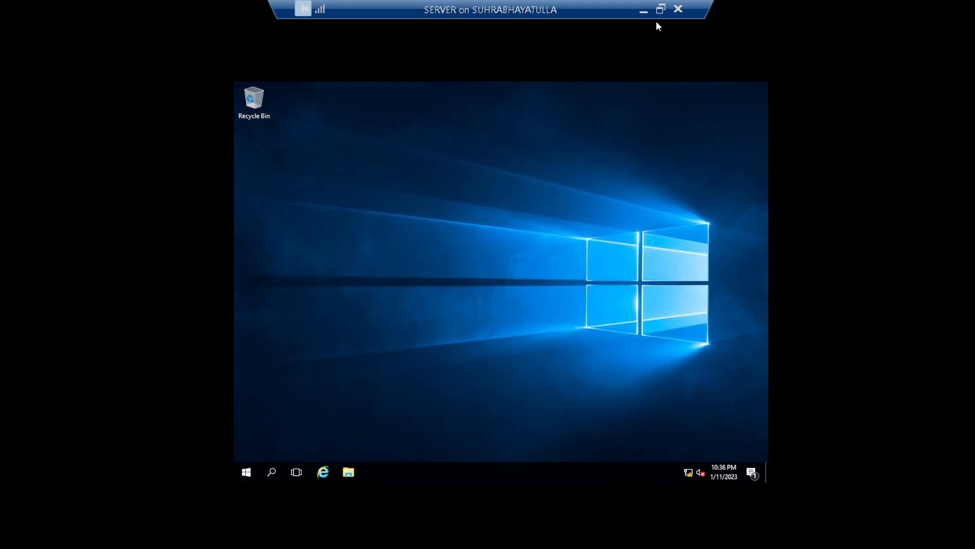
pyautogui.click(660, 9)
pyautogui.click(184, 111)
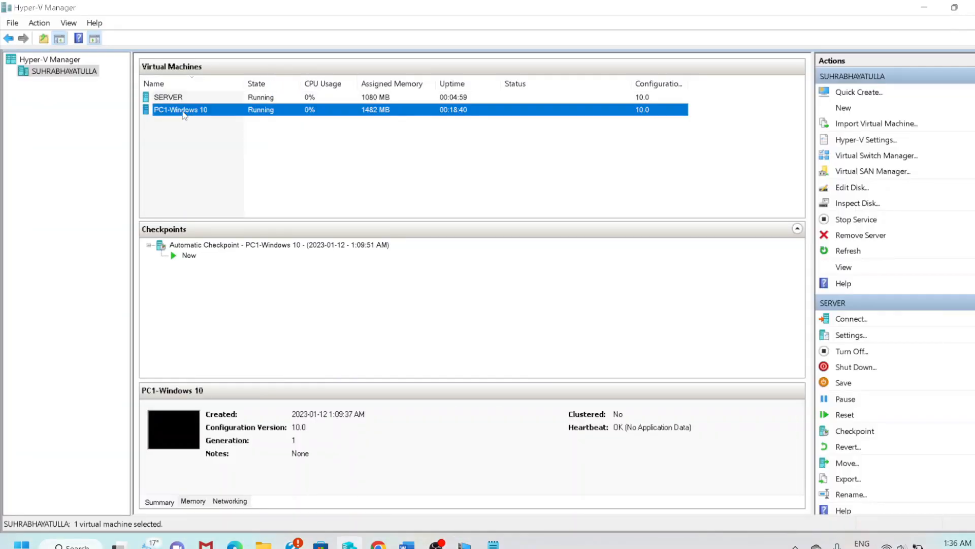
# In the PC1-Windows 10 VM, open File Explorer and go to the Network location.
pyautogui.moveTo(471, 546)
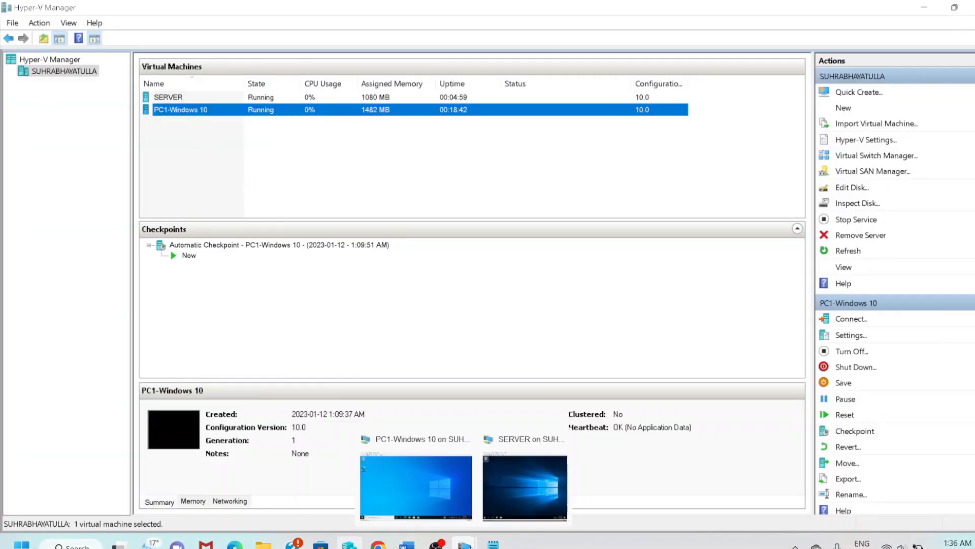
pyautogui.click(420, 485)
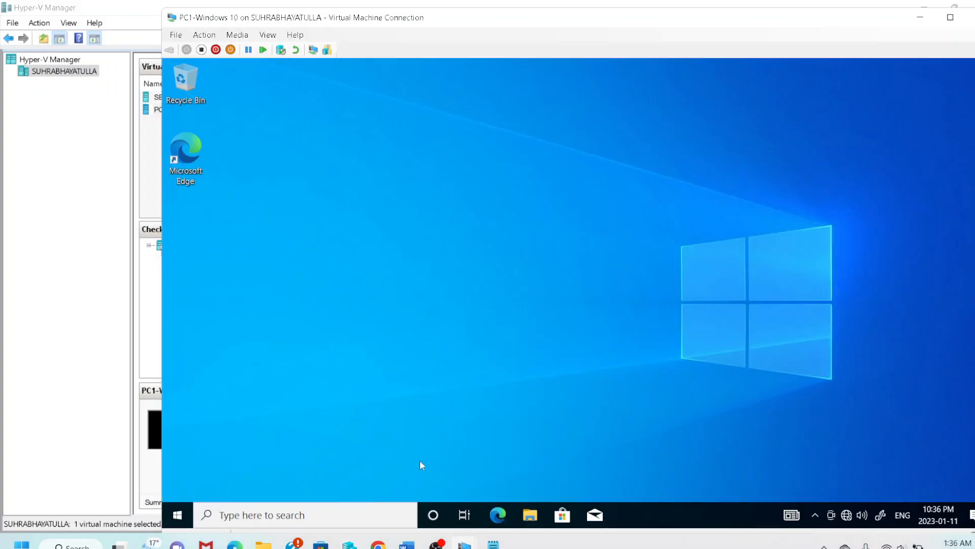
pyautogui.click(181, 513)
pyautogui.click(180, 516)
pyautogui.moveTo(493, 544)
pyautogui.click(528, 523)
pyautogui.click(529, 523)
pyautogui.click(529, 523)
pyautogui.click(357, 328)
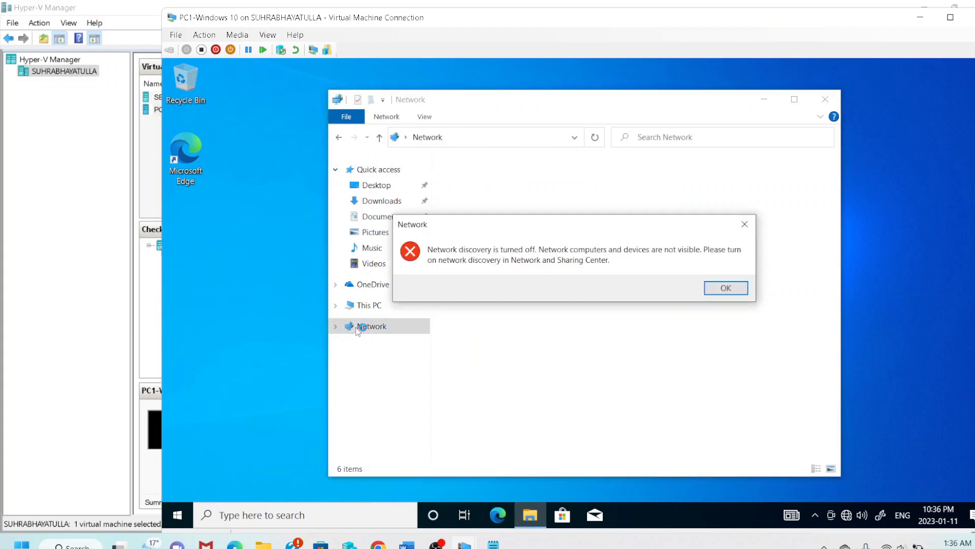
# Turn on network discovery and file sharing, making the connected network private.
pyautogui.click(720, 288)
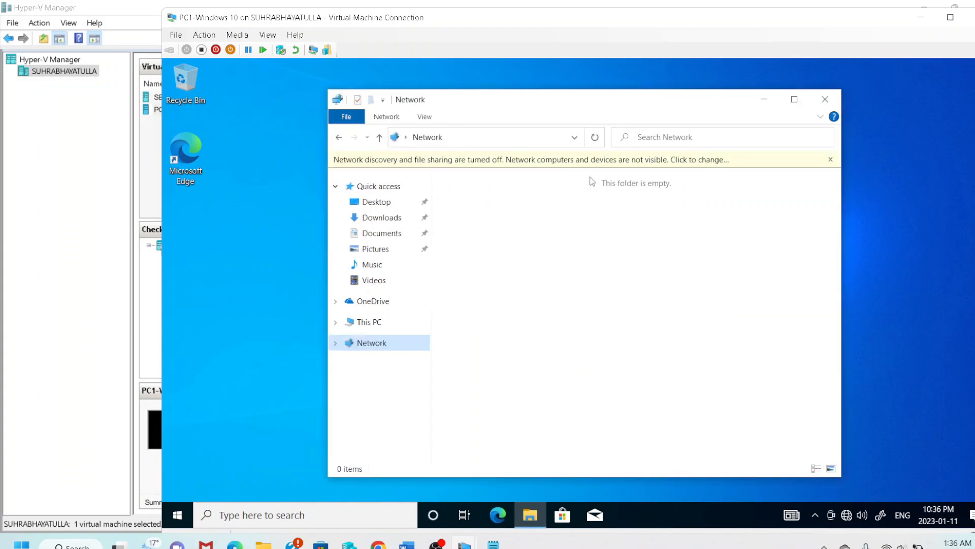
pyautogui.click(588, 162)
pyautogui.click(605, 167)
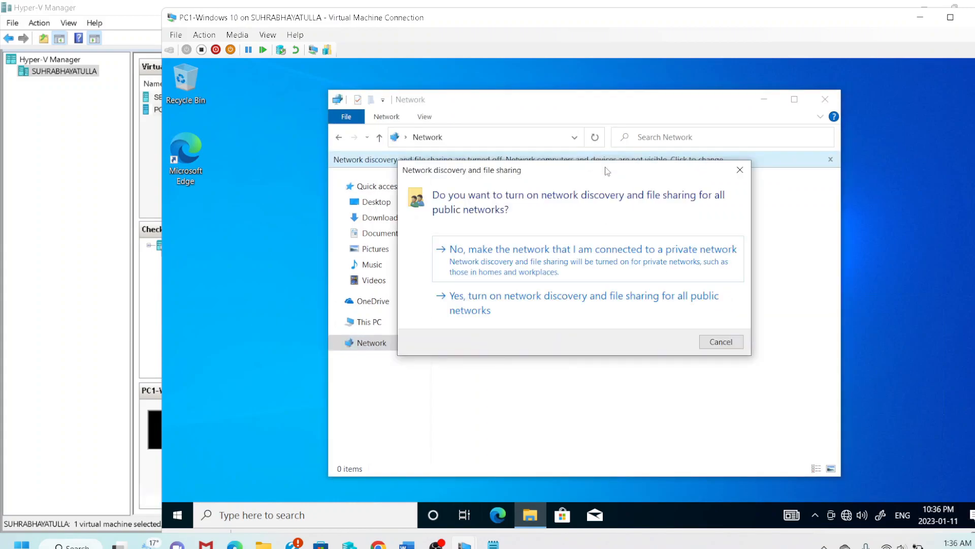
pyautogui.click(506, 255)
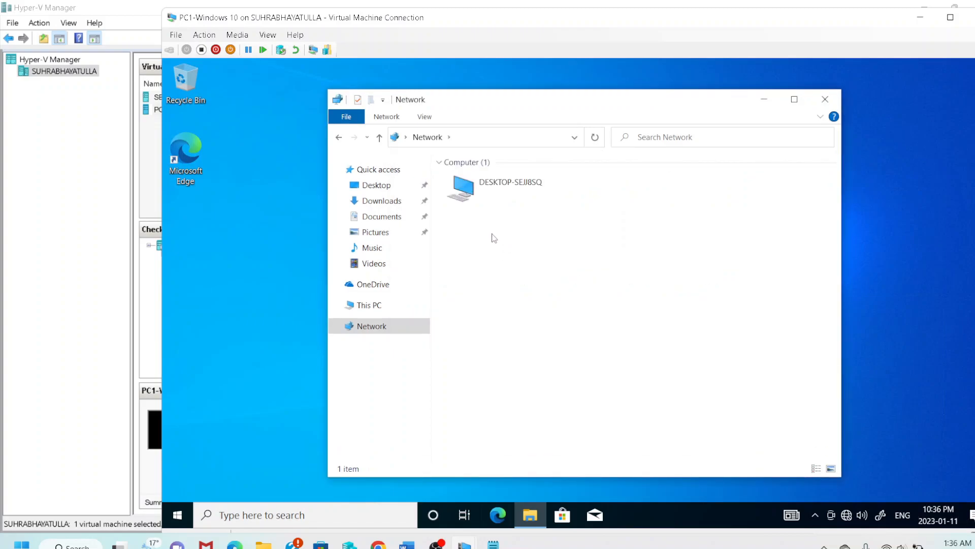
# Open the Ethernet adapter's IPv4 properties from PC1's Network and Sharing Center.
pyautogui.rightClick(395, 324)
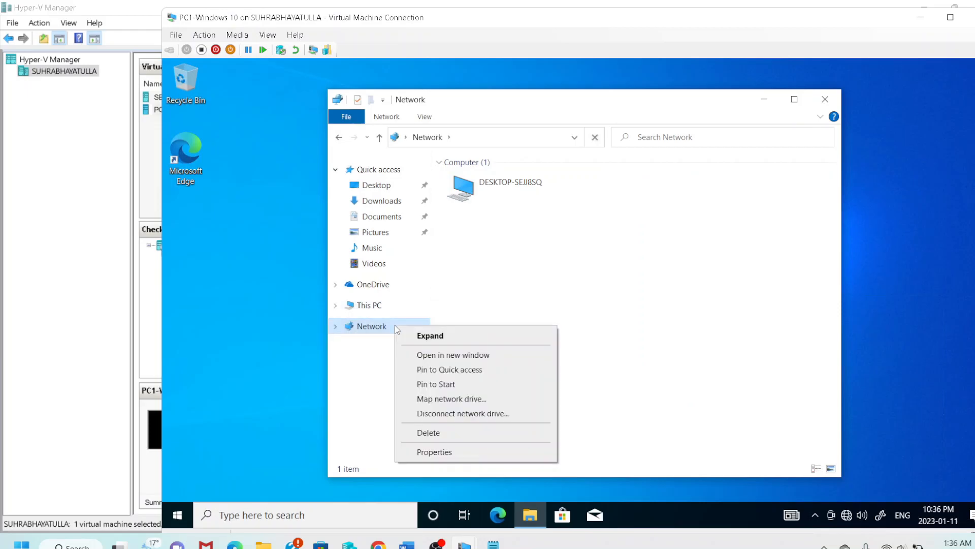
pyautogui.click(449, 452)
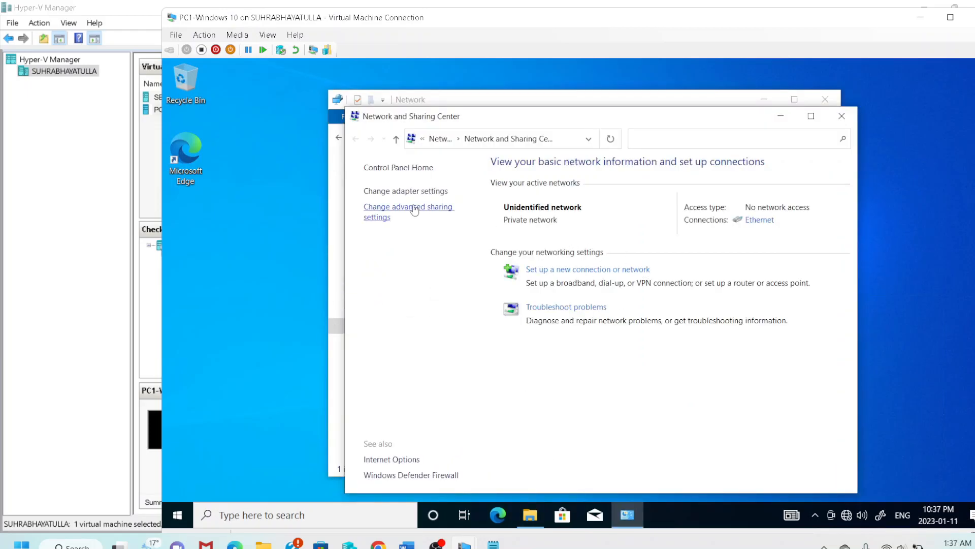
pyautogui.click(412, 192)
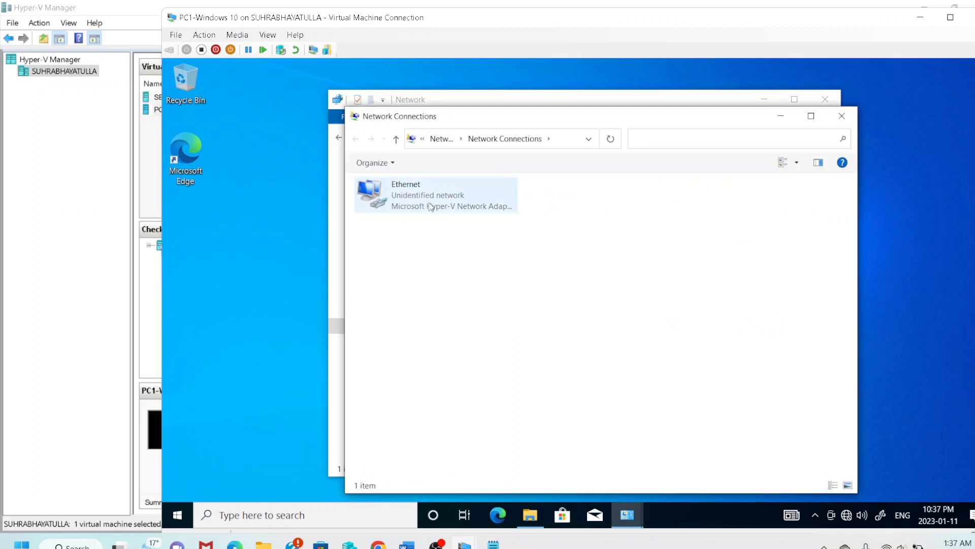
pyautogui.rightClick(429, 202)
pyautogui.click(493, 331)
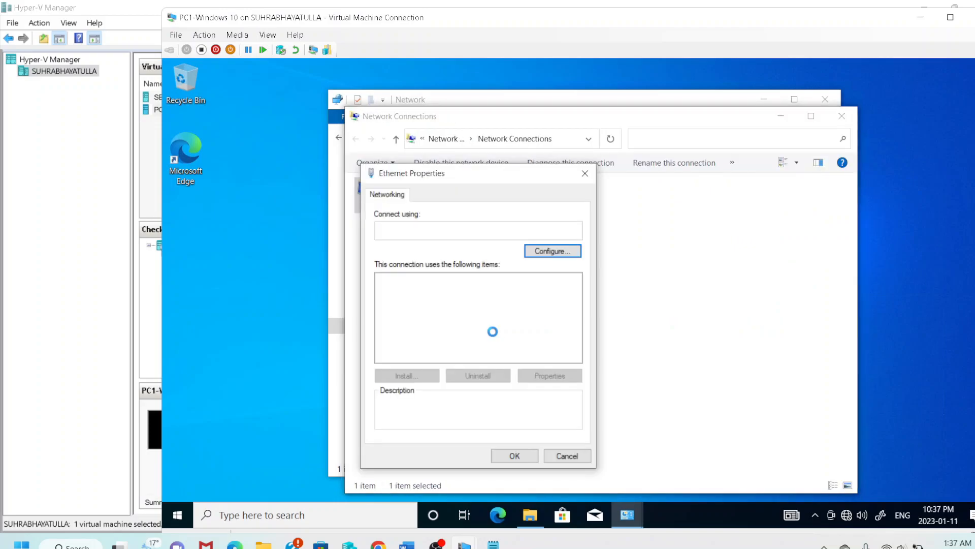
pyautogui.click(468, 313)
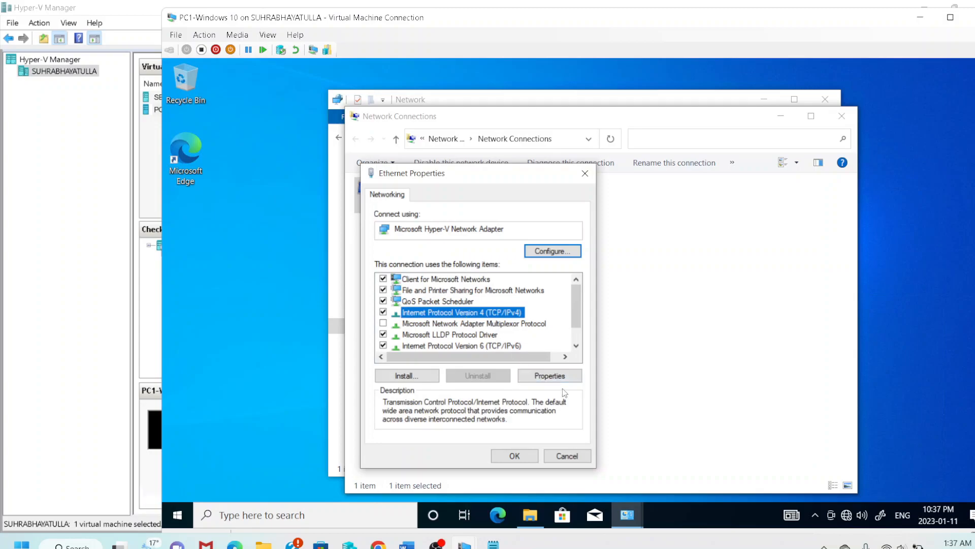
pyautogui.click(561, 375)
# Give PC1 static IP 192.168.1.2 with mask 255.255.255.0, save, and close the network windows.
pyautogui.click(448, 304)
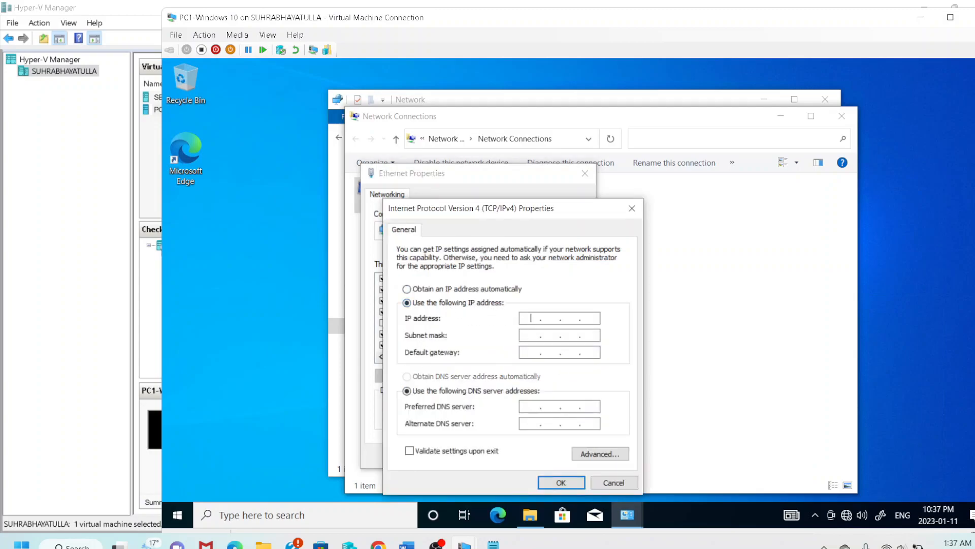
pyautogui.write('192 . 168 . 1 . 2')
pyautogui.press('Tab')
pyautogui.click(564, 482)
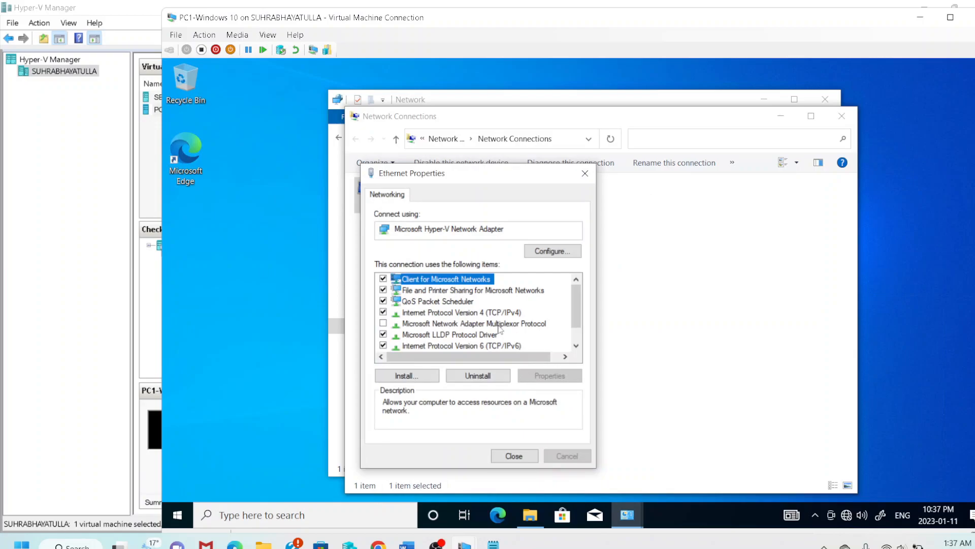
pyautogui.click(514, 455)
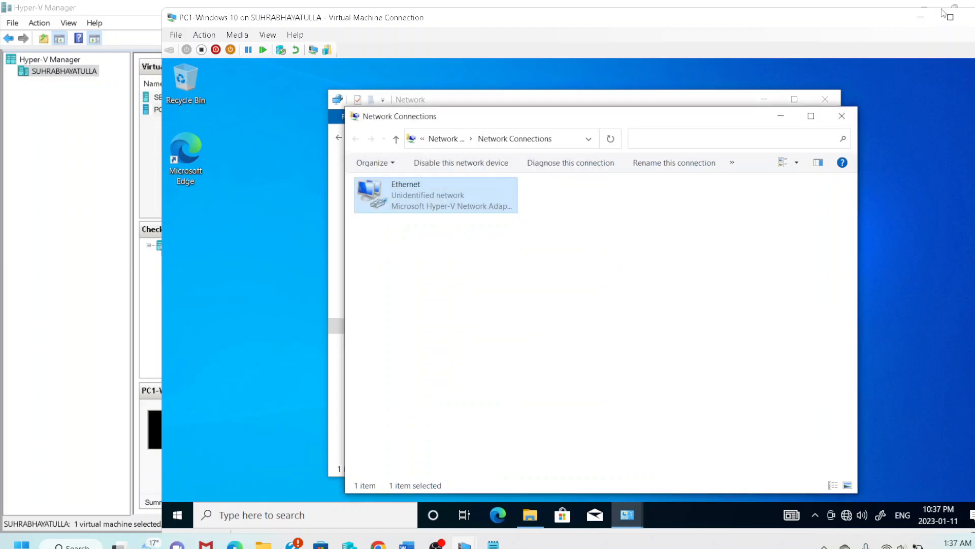
pyautogui.click(841, 116)
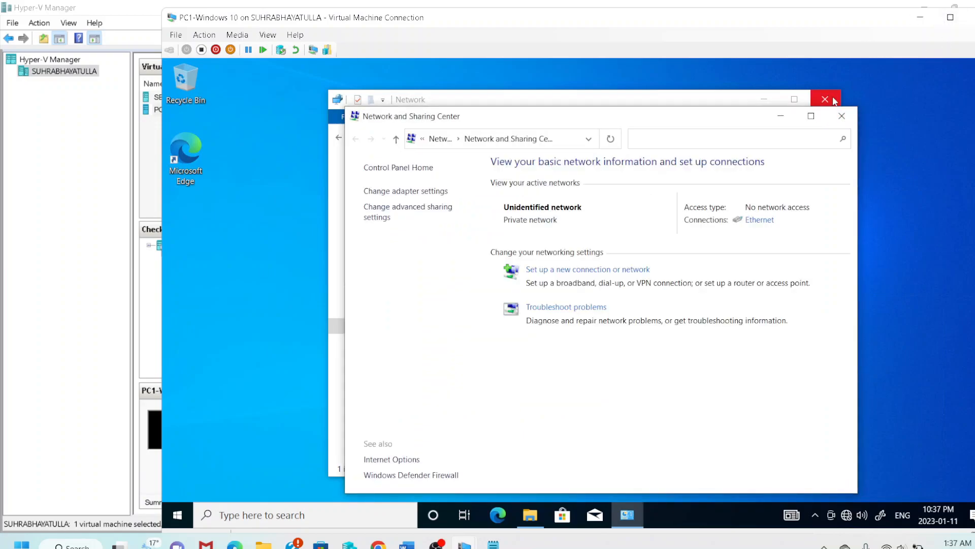
pyautogui.click(842, 116)
pyautogui.click(828, 100)
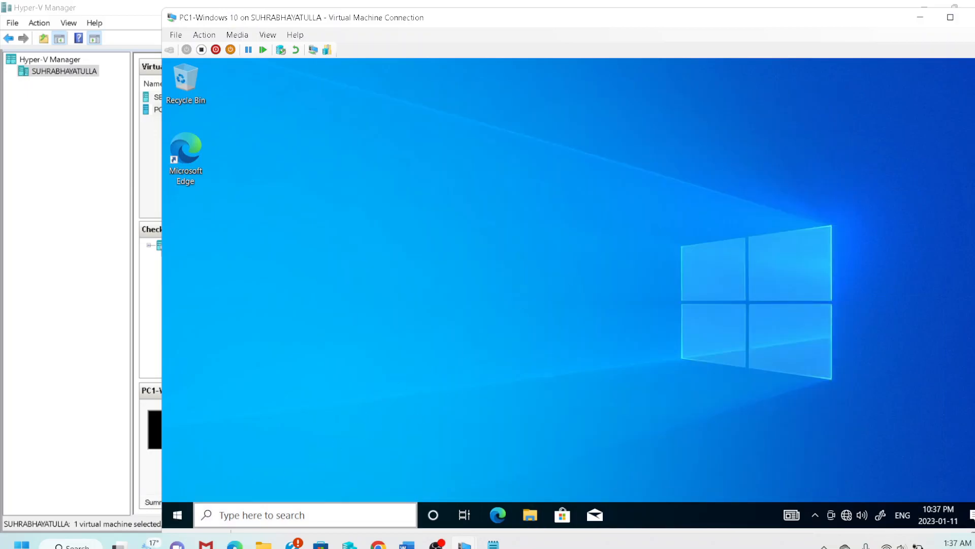
# Open Windows Defender Firewall on PC1 through the Network location's properties.
pyautogui.click(178, 516)
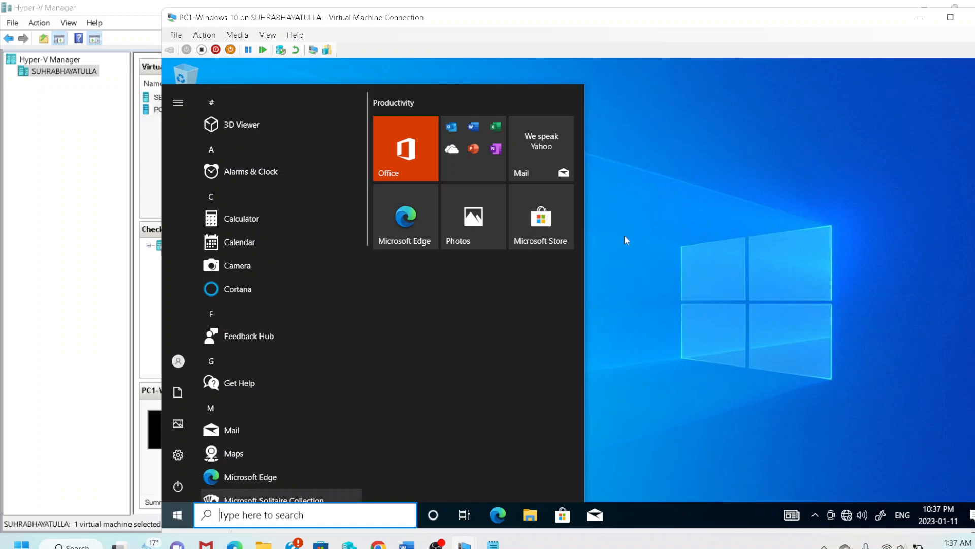
pyautogui.click(594, 270)
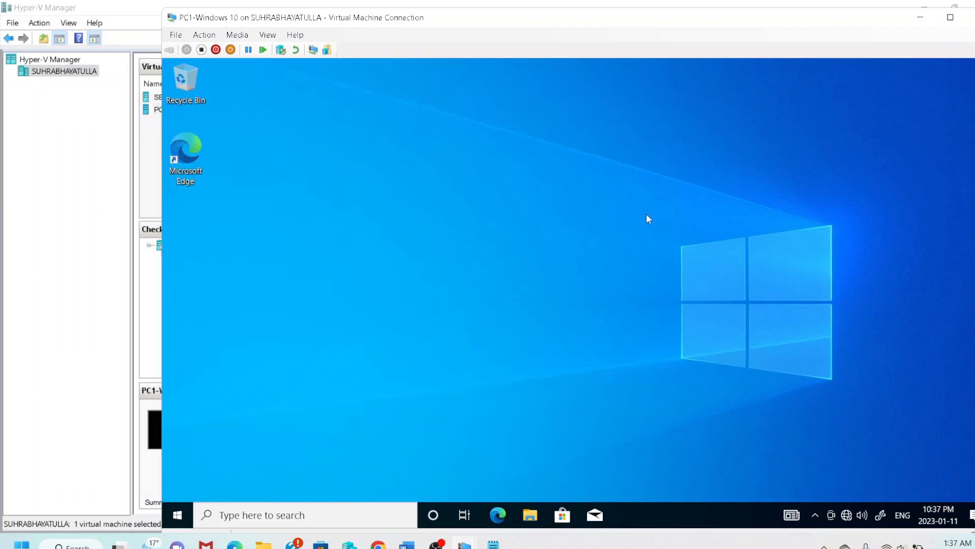
pyautogui.click(526, 519)
pyautogui.click(367, 306)
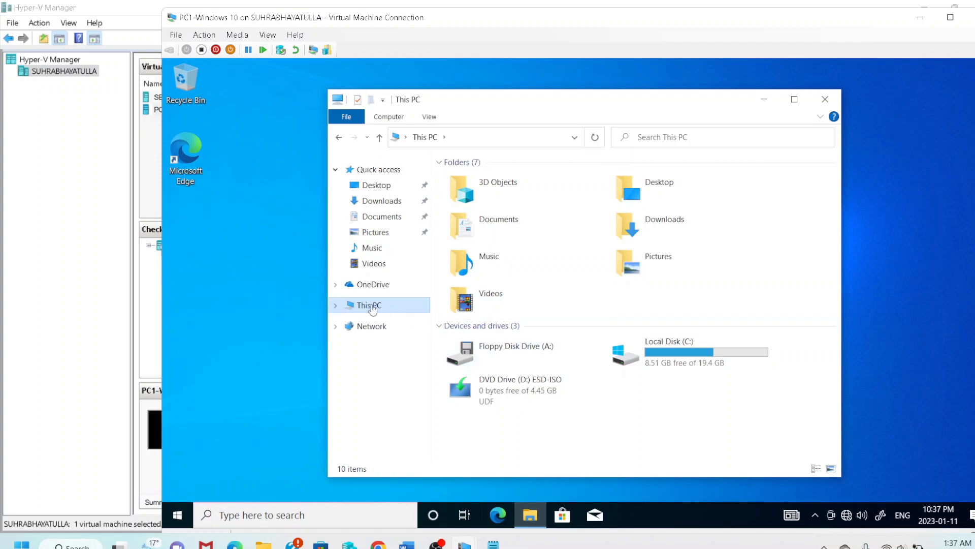
pyautogui.click(373, 325)
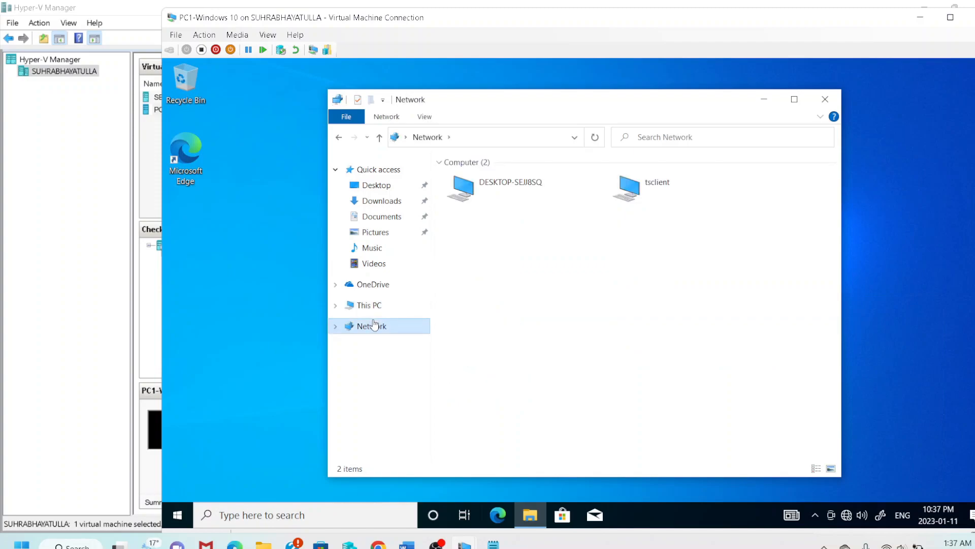
pyautogui.rightClick(374, 325)
pyautogui.click(426, 446)
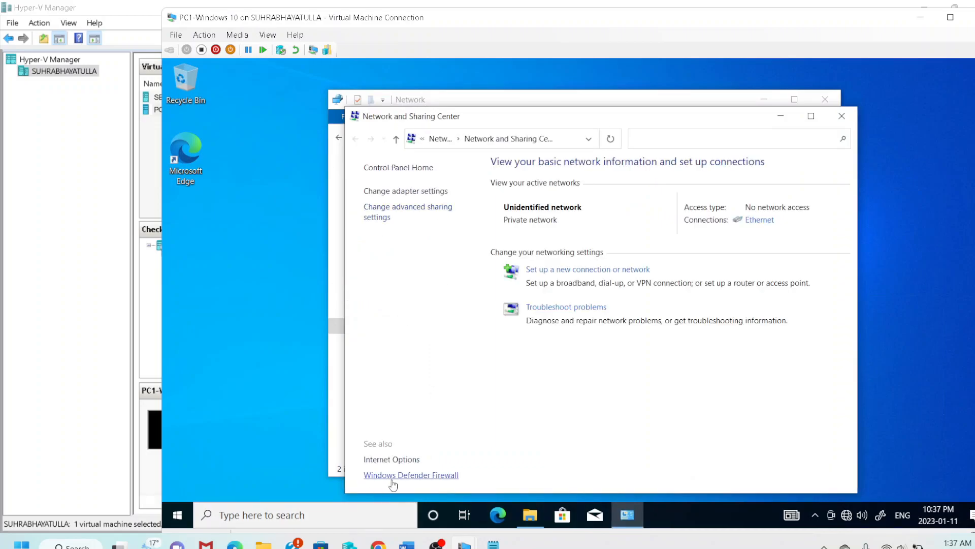
pyautogui.click(393, 475)
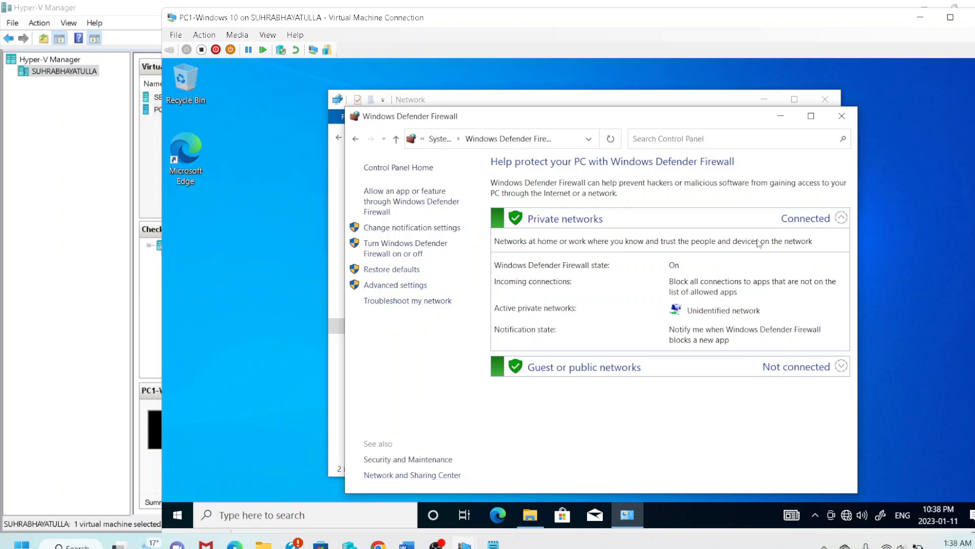
# Turn PC1's Windows Defender Firewall off for both private and public networks.
pyautogui.click(393, 252)
pyautogui.click(451, 265)
pyautogui.click(452, 346)
pyautogui.click(711, 479)
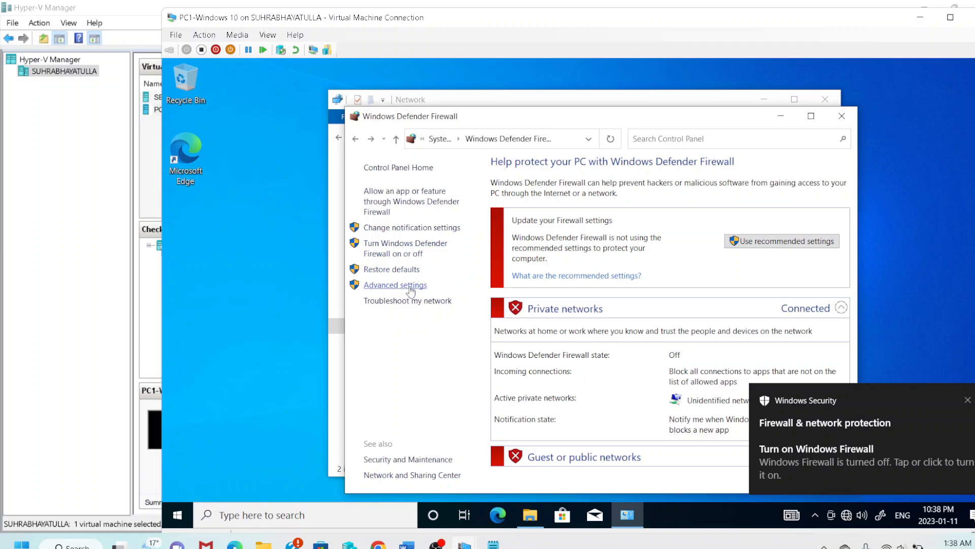
# Briefly open the advanced firewall console, then close all firewall and Network windows.
pyautogui.click(392, 287)
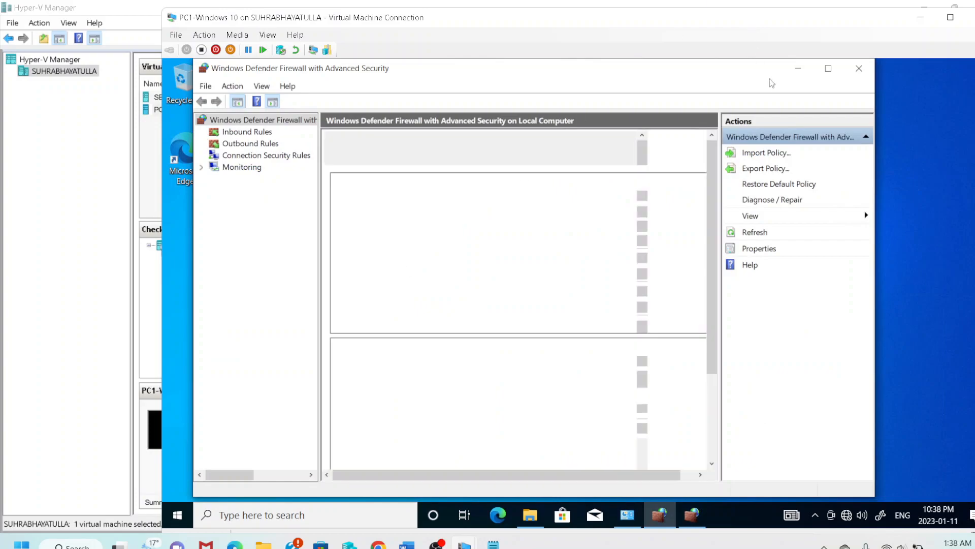
pyautogui.click(859, 68)
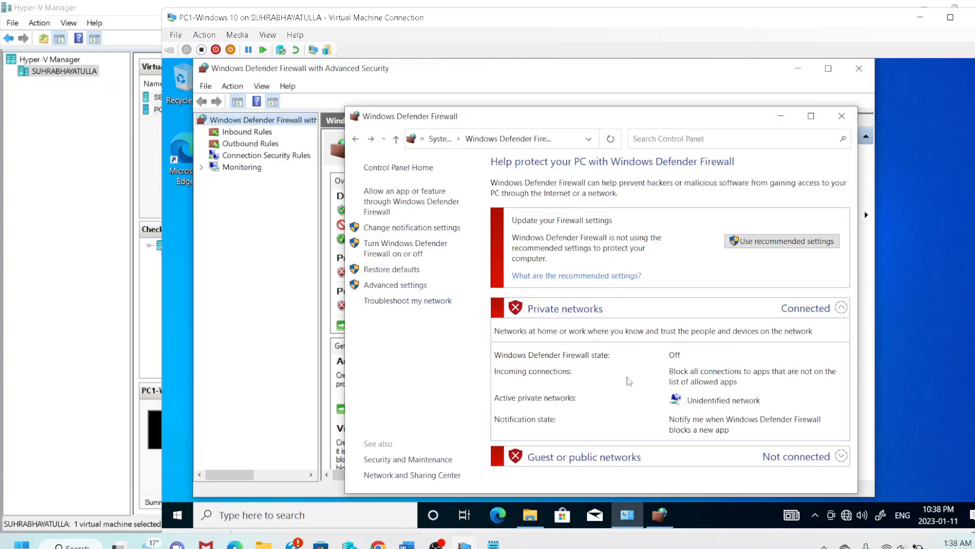
pyautogui.click(841, 116)
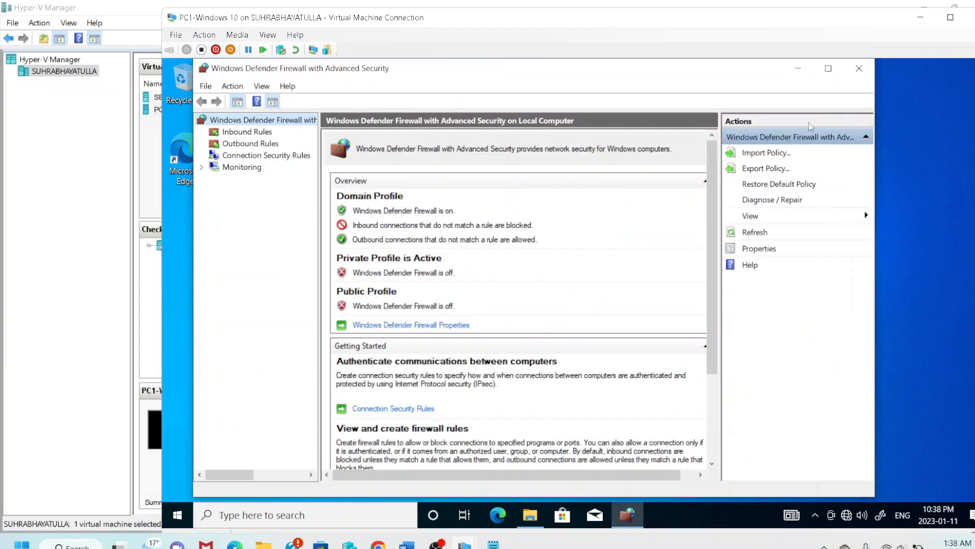
pyautogui.click(859, 68)
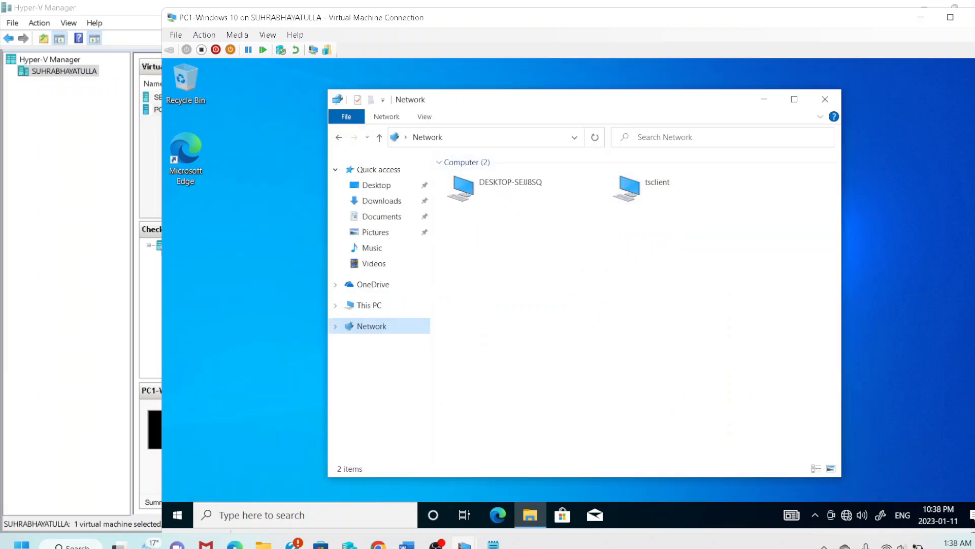
pyautogui.click(825, 99)
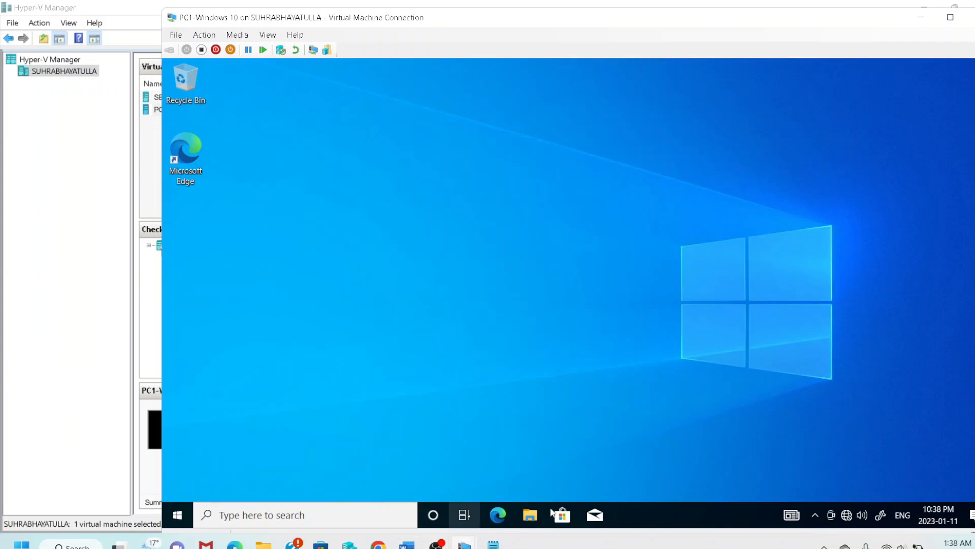
# Launch a regular Command Prompt by searching cmd, then close it.
pyautogui.press('super')
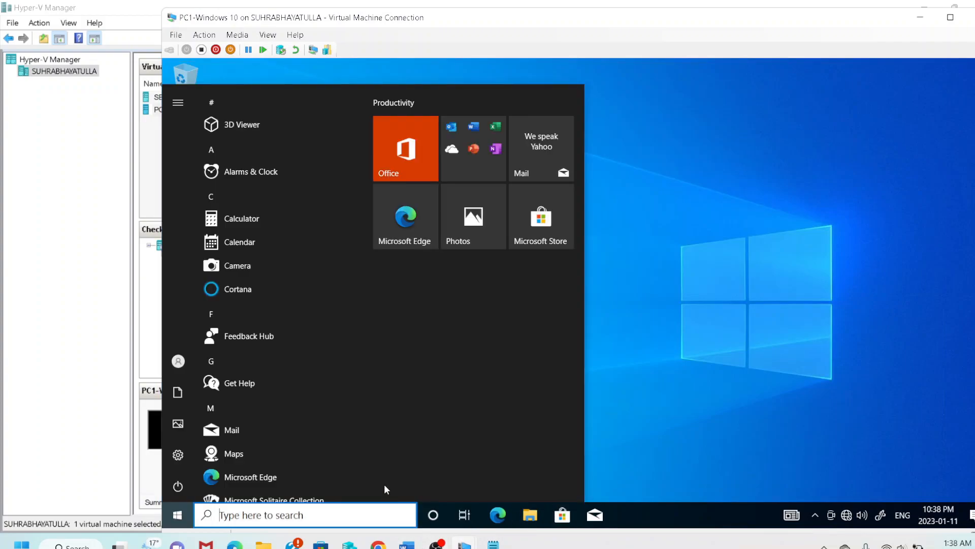
pyautogui.click(729, 288)
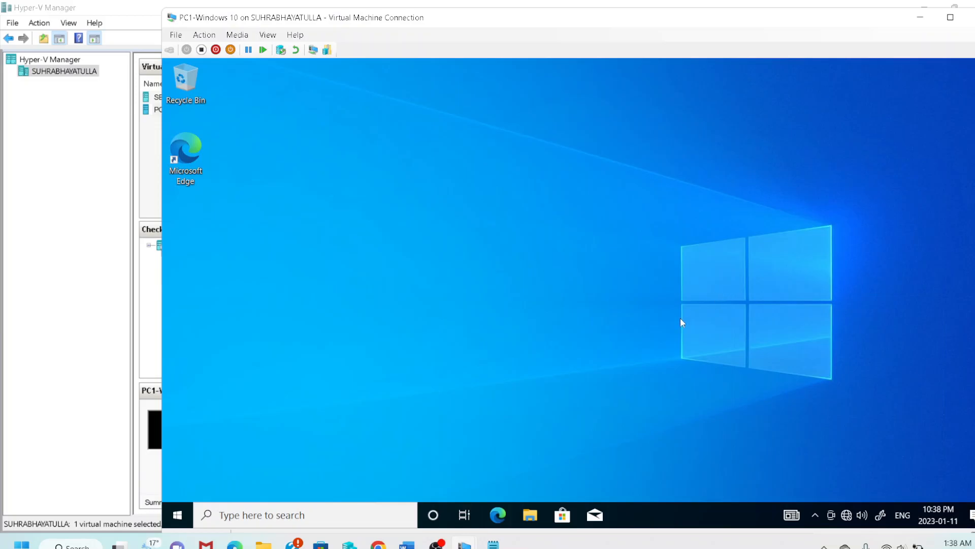
pyautogui.press('super')
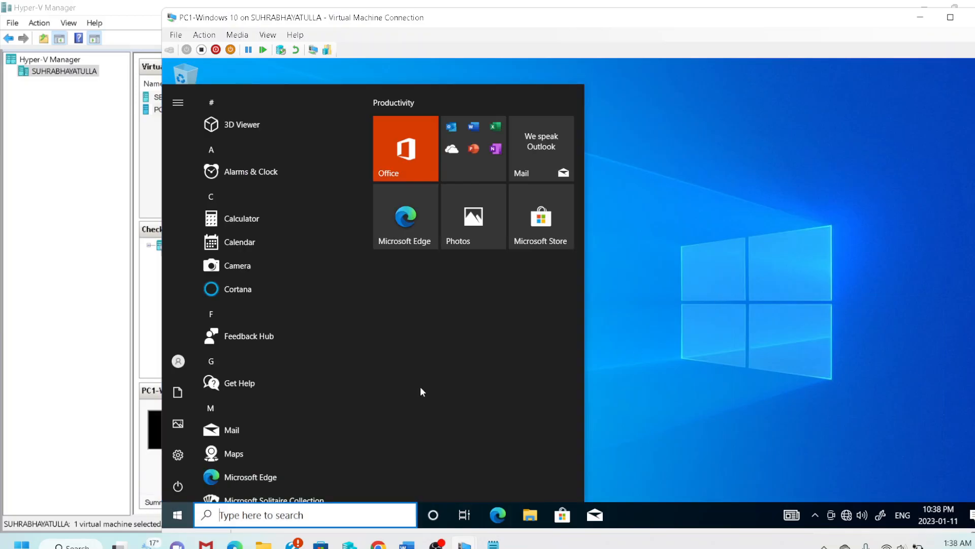
pyautogui.write('cmd')
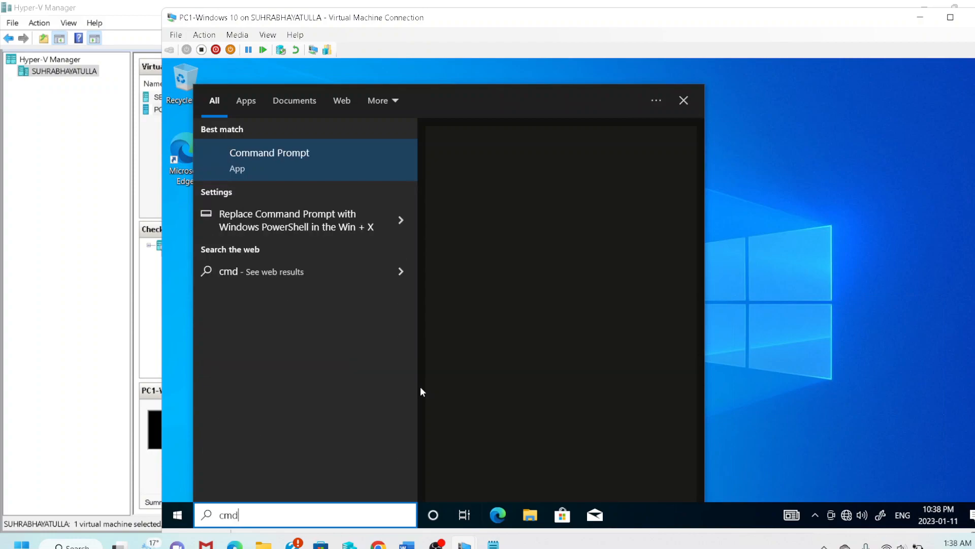
pyautogui.press('Return')
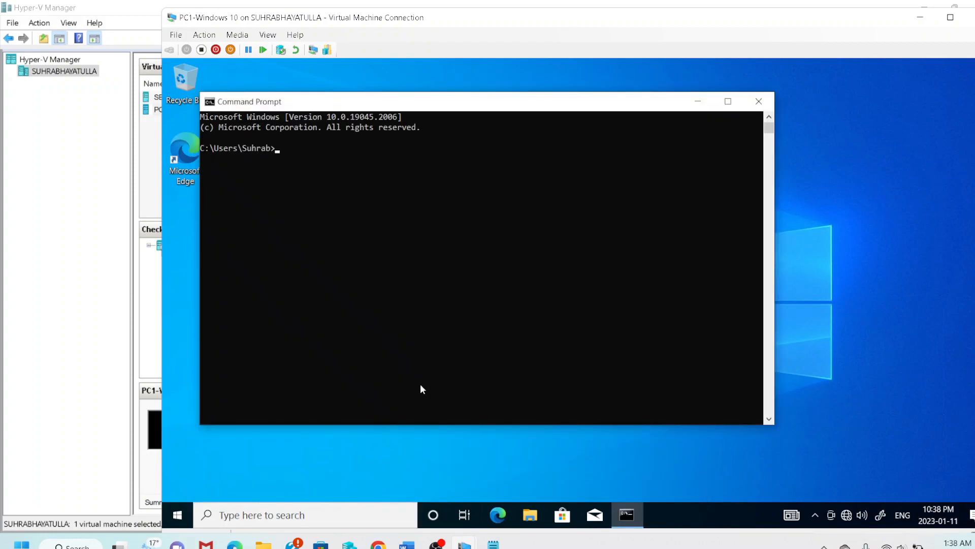
pyautogui.click(771, 95)
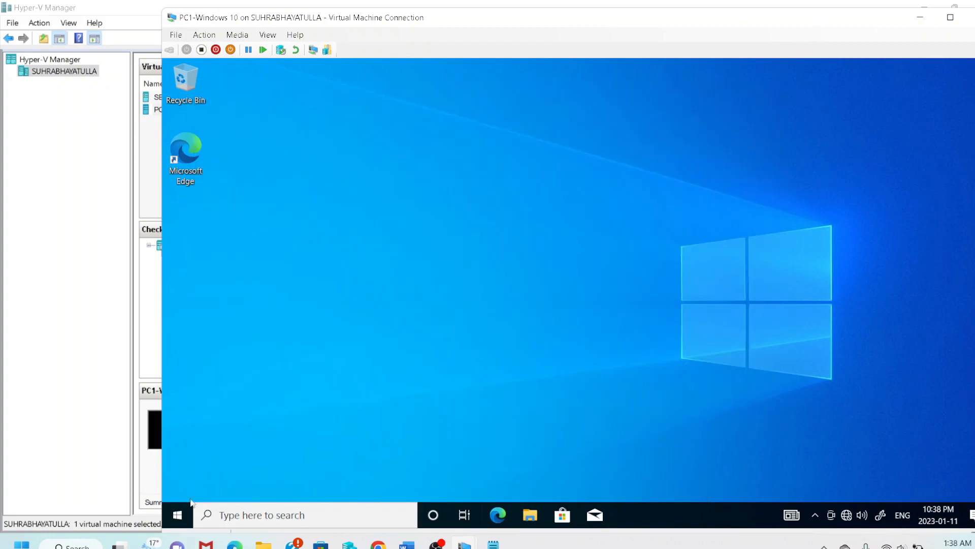
# Run Command Prompt as administrator and ping the server at 192.168.1.1.
pyautogui.click(177, 515)
pyautogui.write('cmd')
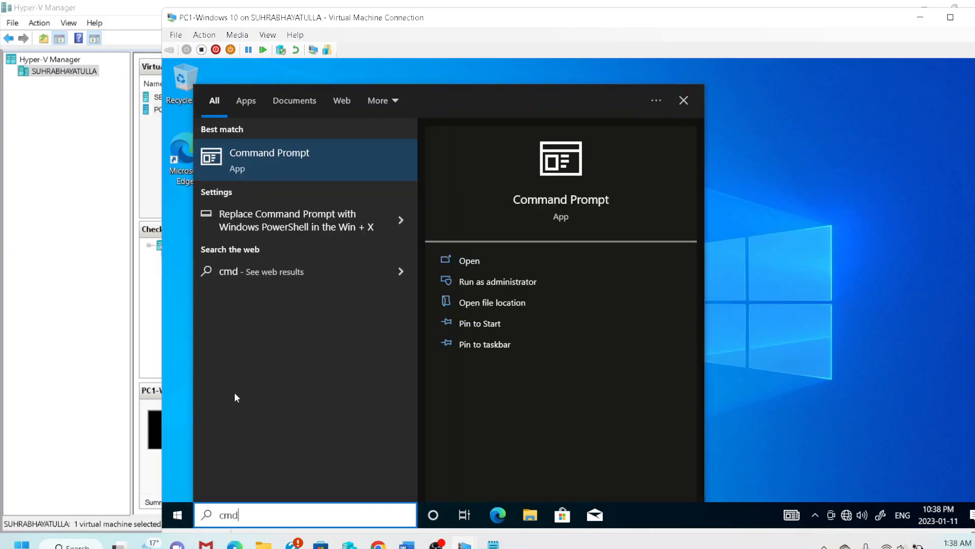
pyautogui.rightClick(306, 166)
pyautogui.click(345, 184)
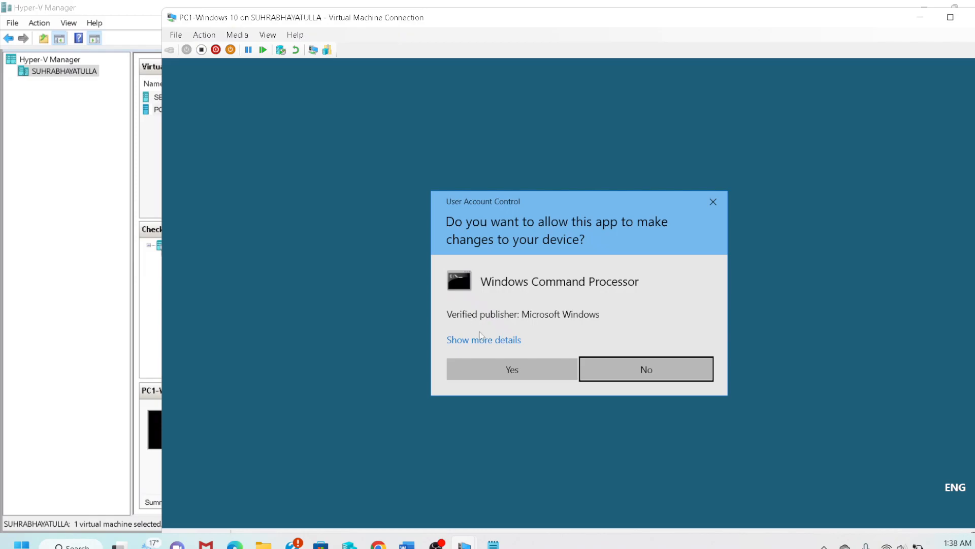
pyautogui.click(520, 374)
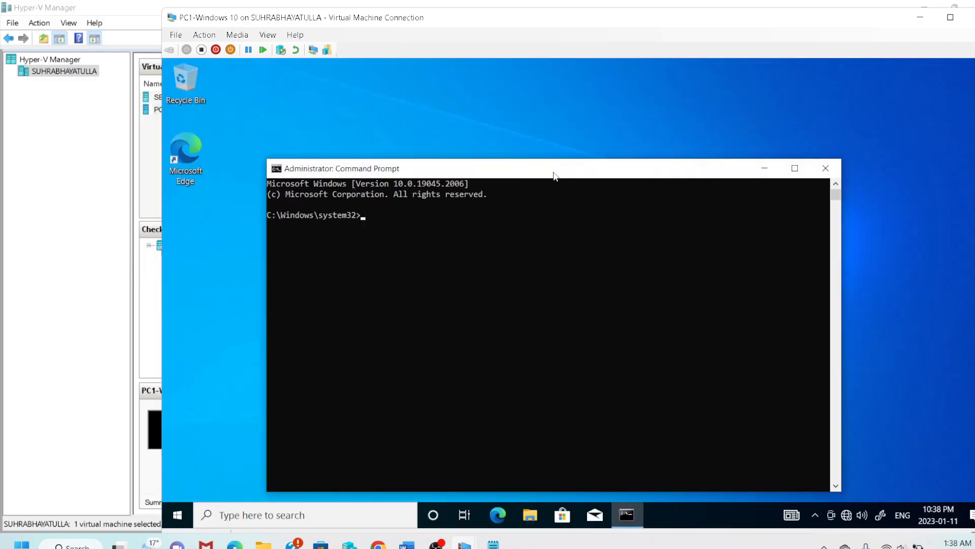
pyautogui.moveTo(554, 176); pyautogui.dragTo(540, 123)
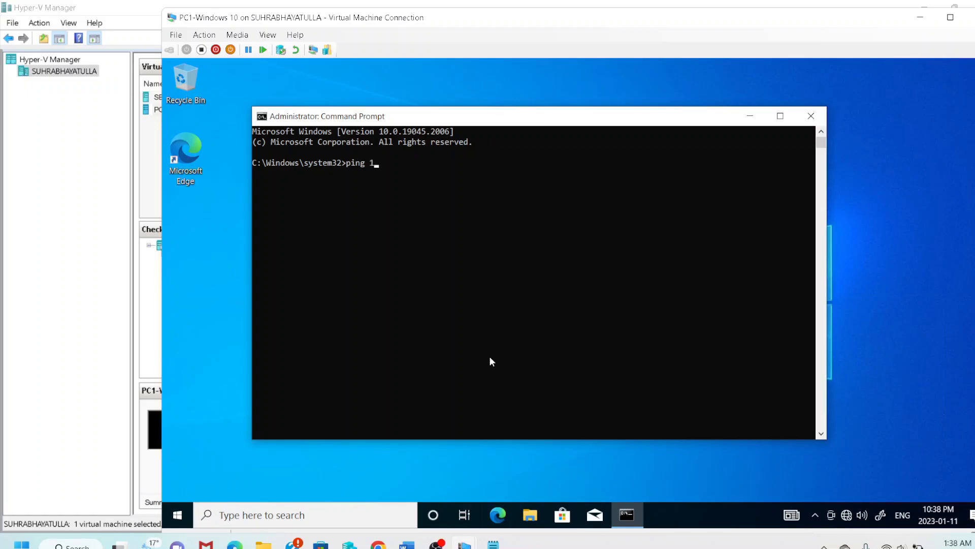
pyautogui.write('ping 192.168.1.1')
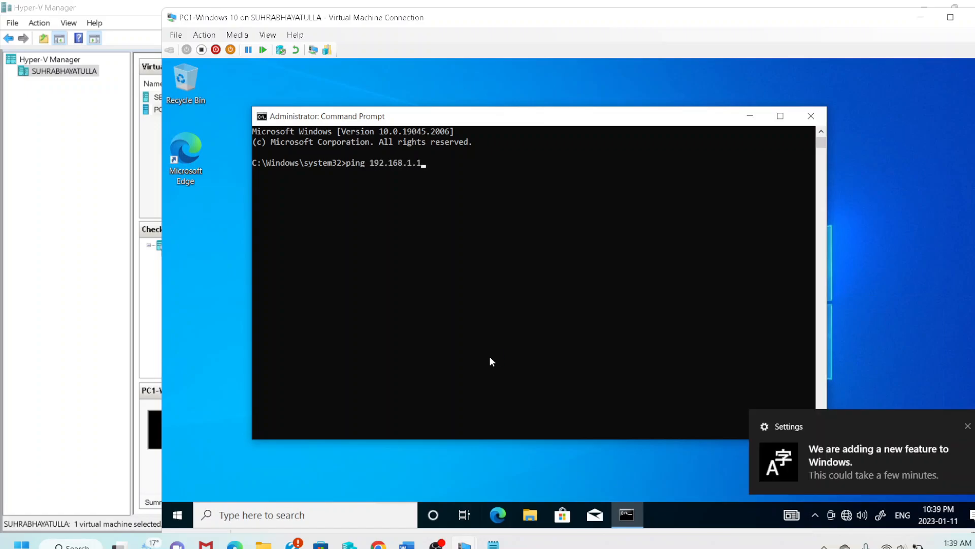
pyautogui.press('Return')
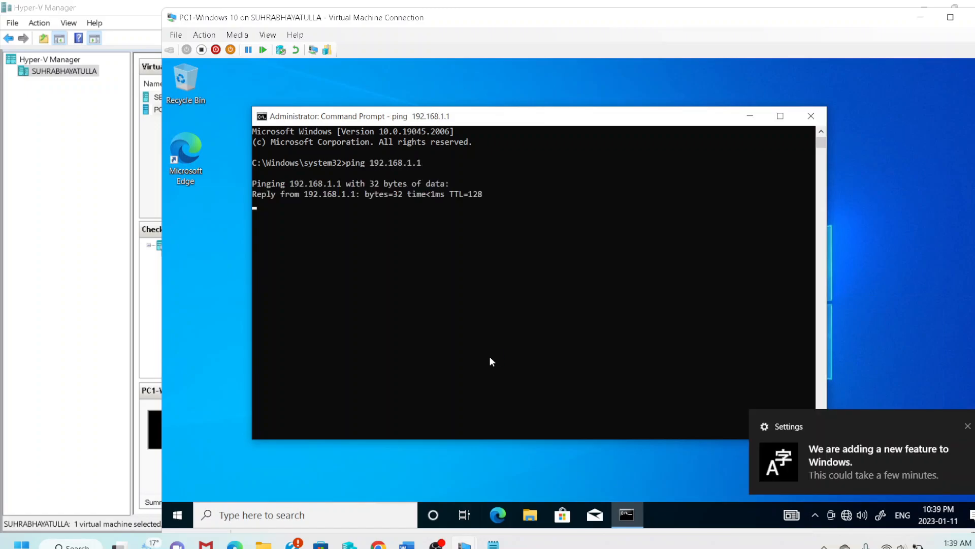